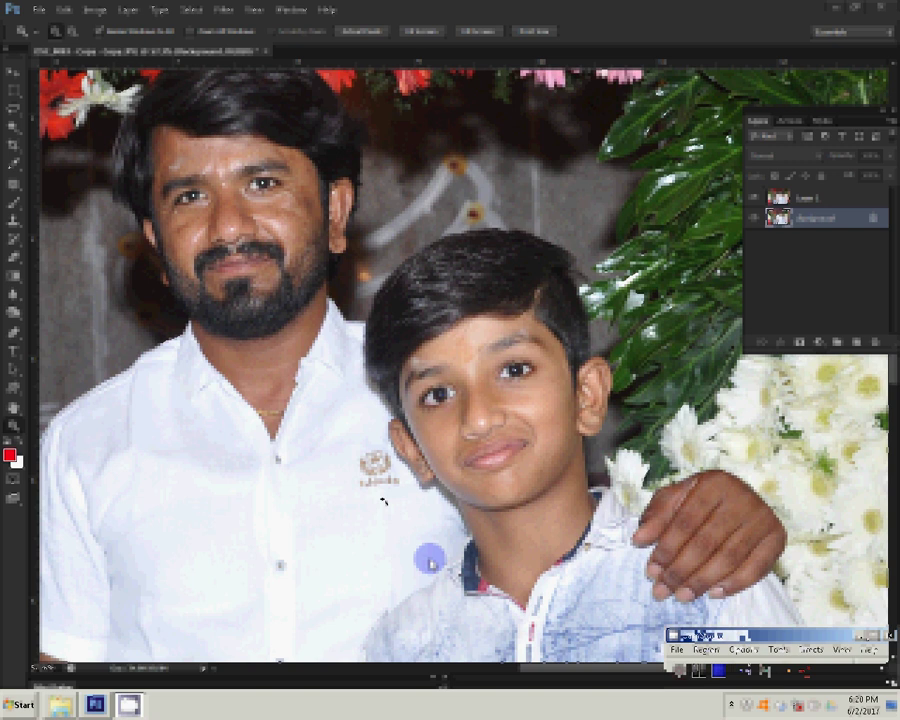
- Apply Add Noise at 1%, Uniform and Monochromatic, to the father-and-son photo
left_click(223, 10)
mouse_move(236, 178)
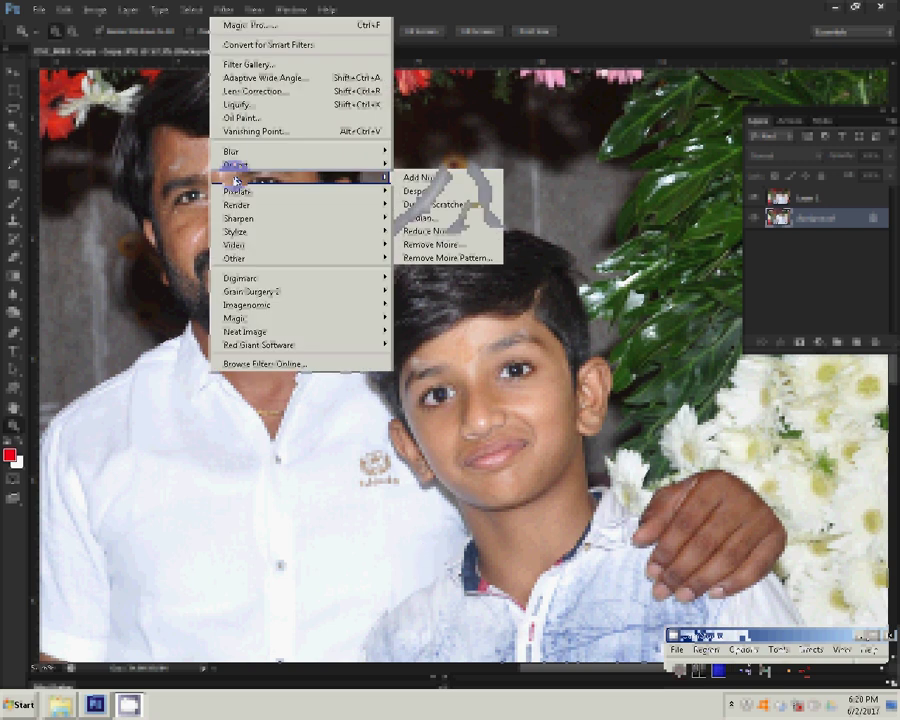
left_click(445, 178)
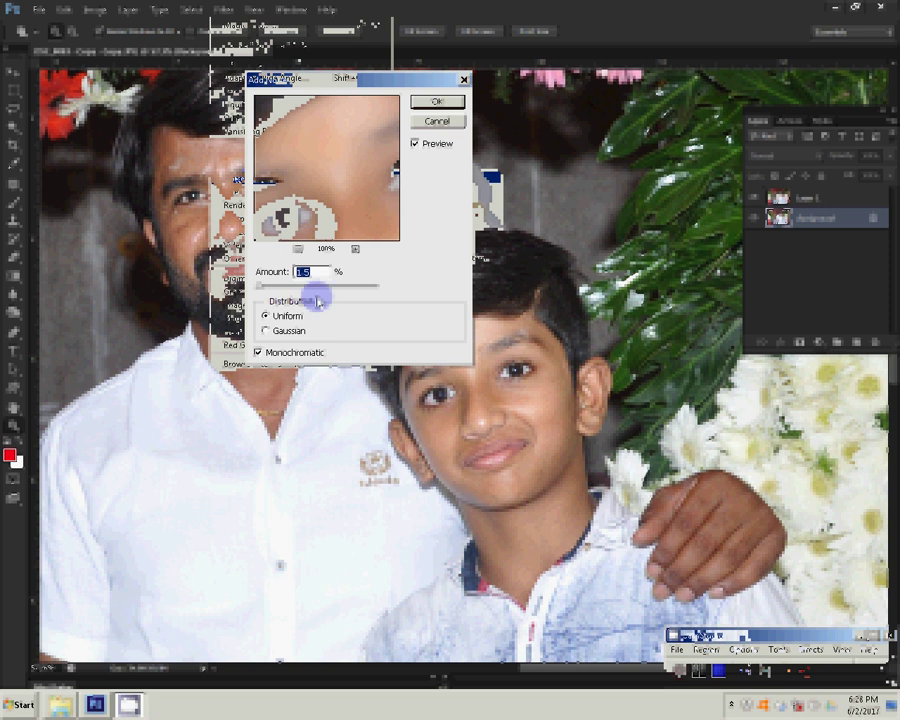
type("1")
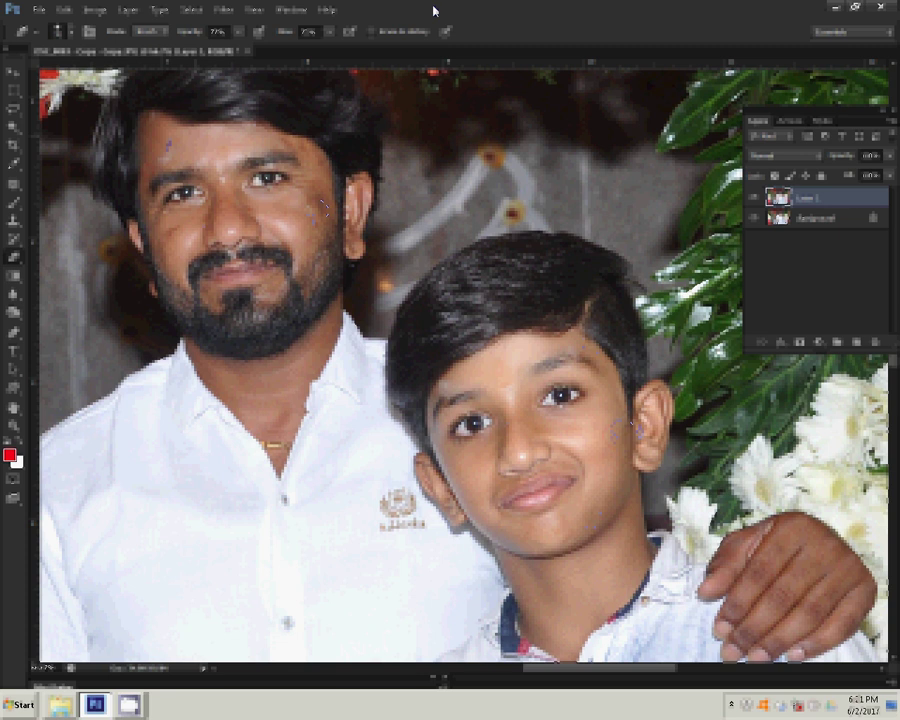
- Retouch the boy's chin and neck, then paint his hair at 66% brush opacity
left_click(563, 527)
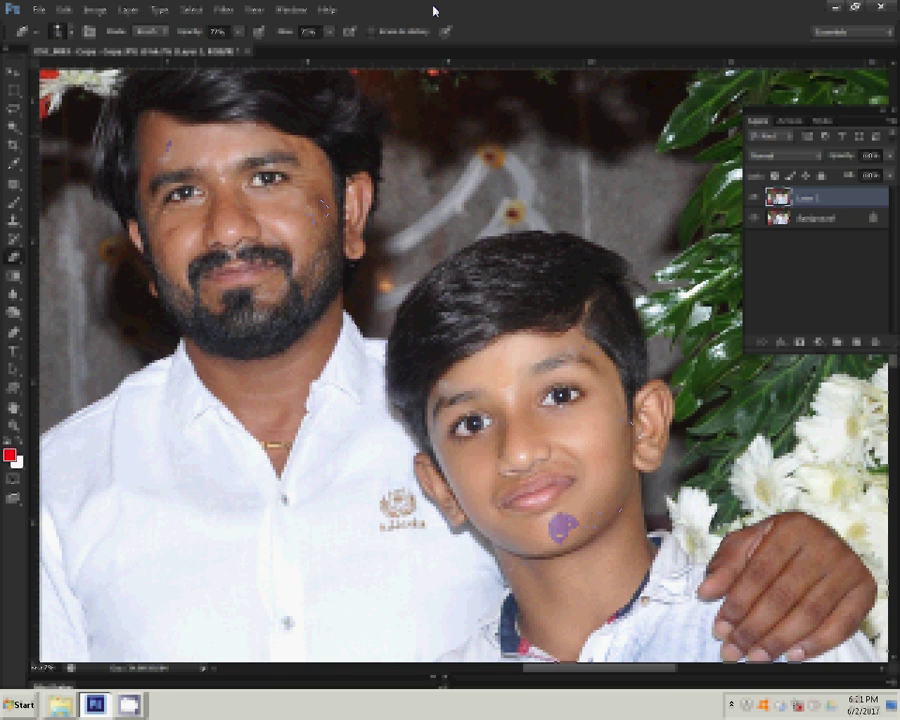
left_click(604, 563)
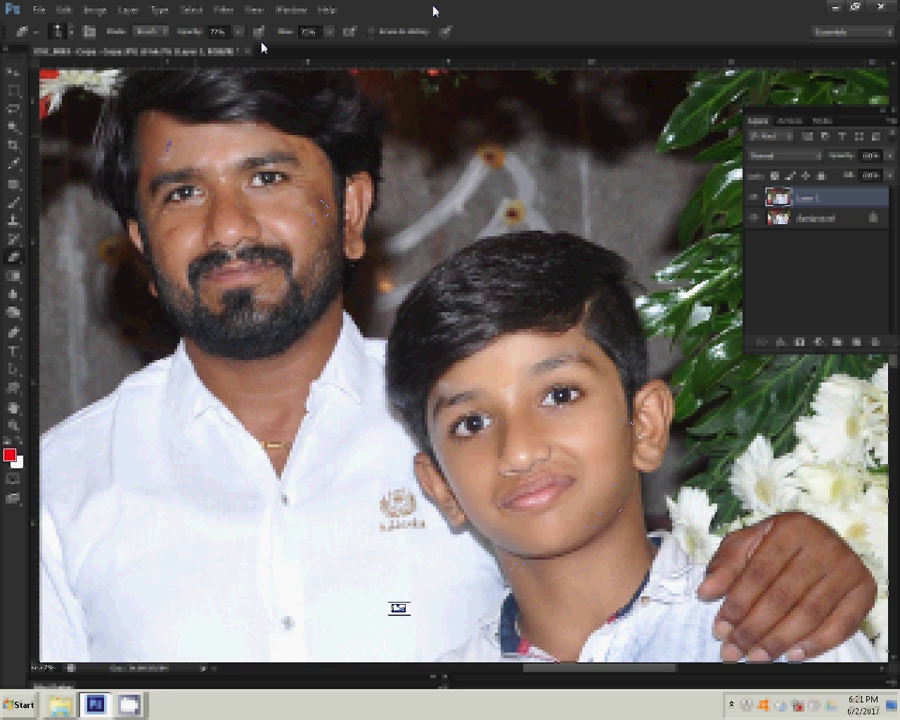
key("Return")
type("66")
left_click(472, 305)
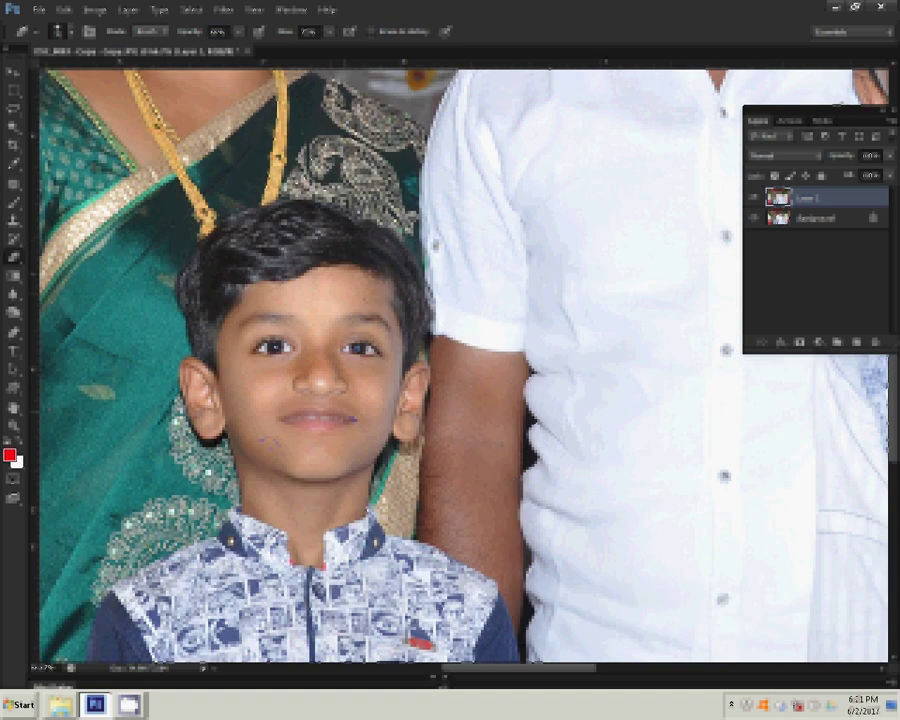
- Touch up the younger boy's forehead and the man's sleeve, and duplicate Layer 1 as Layer 1 copy
left_click(310, 316)
left_click(487, 273)
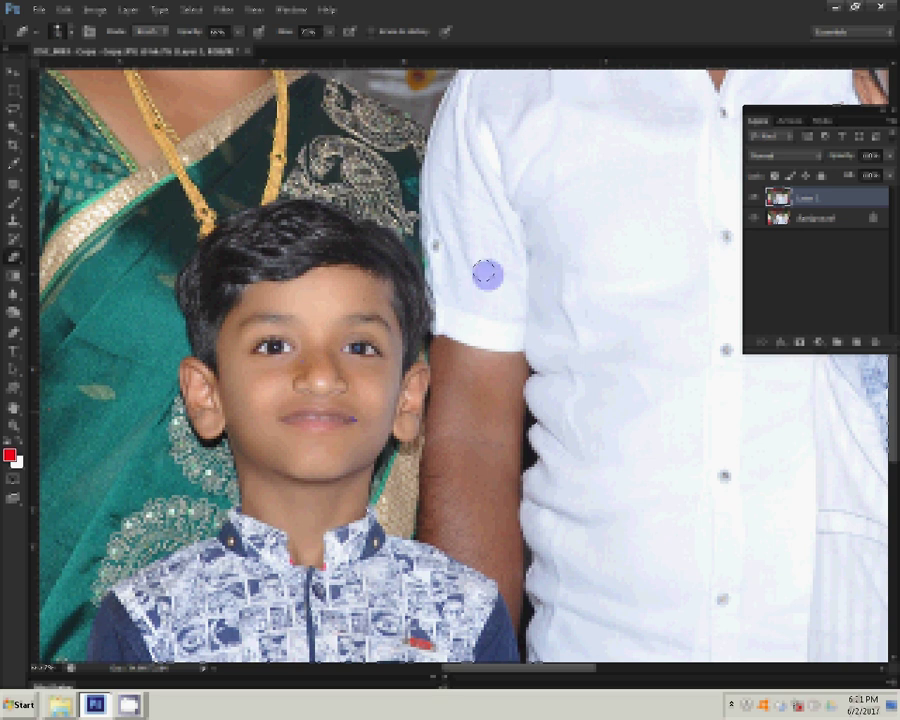
left_click(498, 186)
key("ctrl+j")
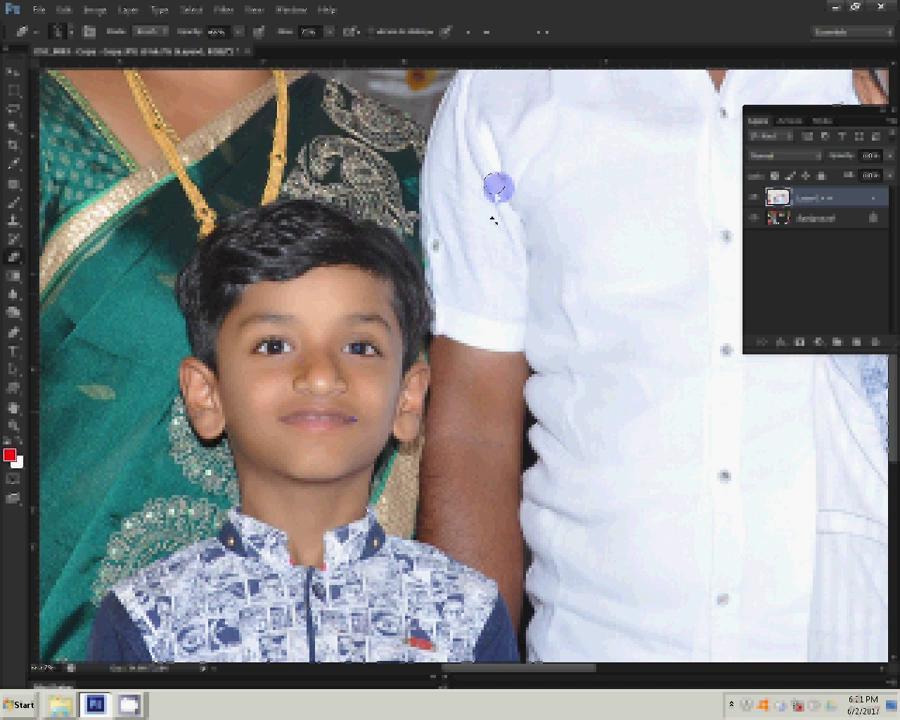
right_click(493, 218)
left_click(515, 219)
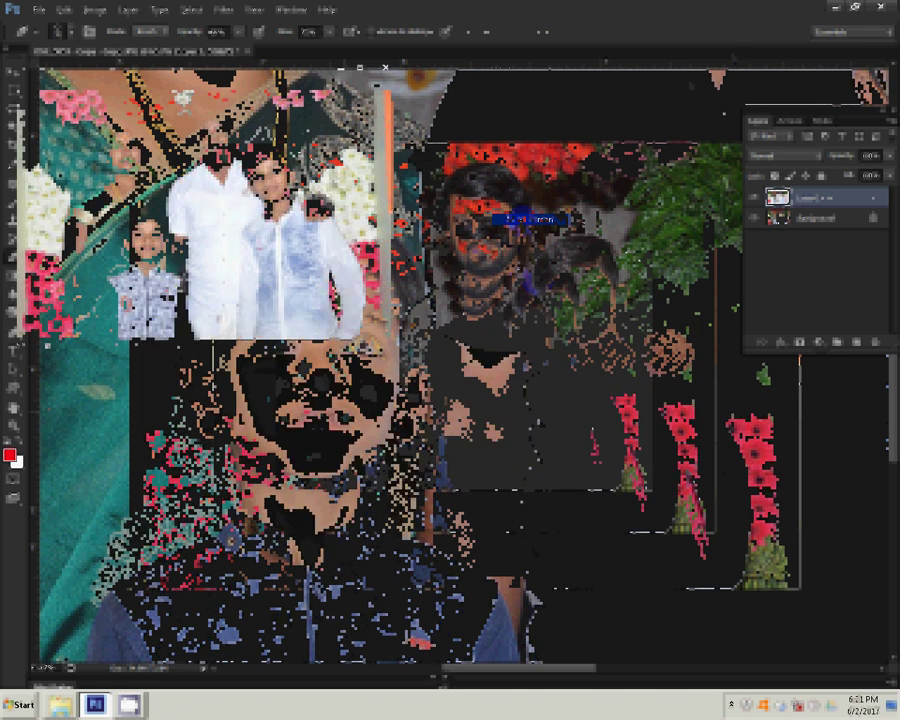
- Switch to the im folder and drag photo DSC_0051 into Photoshop
key("alt+Tab")
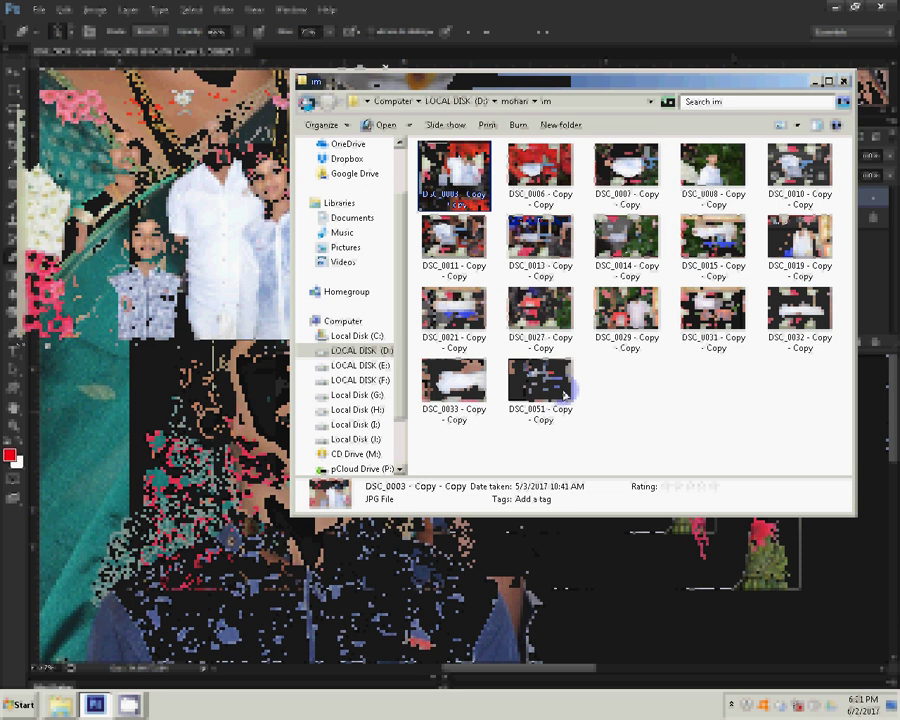
left_click_drag(565, 395, 290, 488)
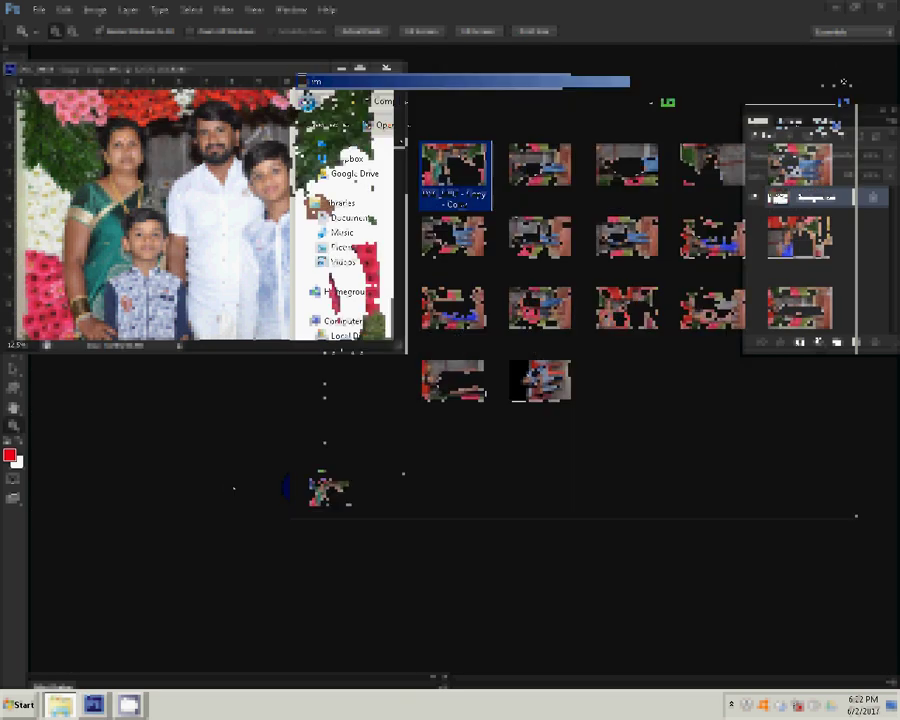
mouse_move(290, 488)
left_mouse_down()
mouse_move(230, 523)
mouse_move(214, 571)
left_mouse_up()
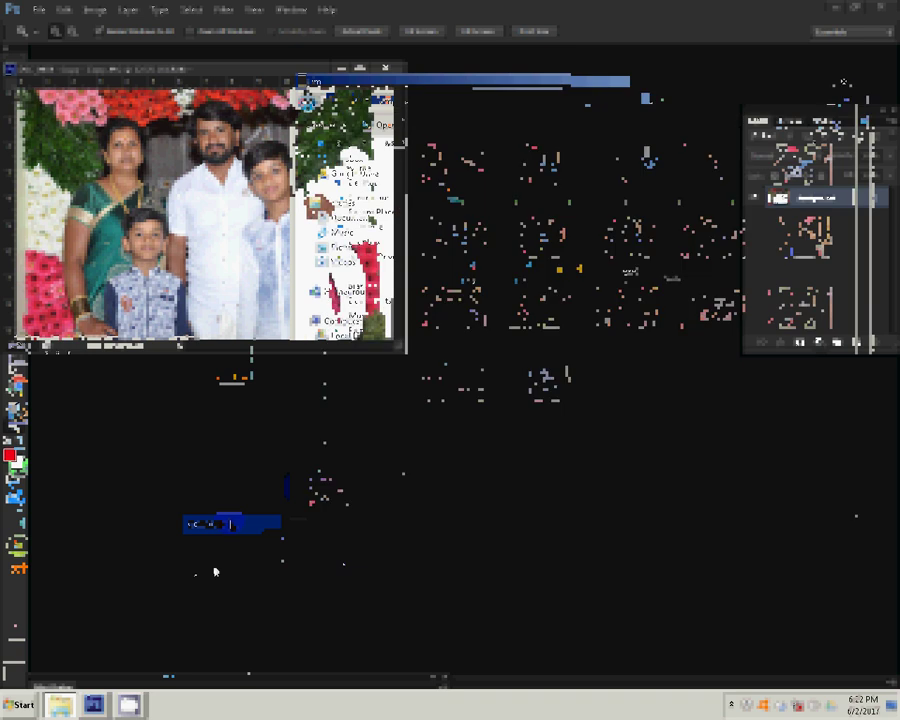
- Open 2-4x6=3 from Local Disk (G:) > 2 > New folder as a new document
double_click(285, 538)
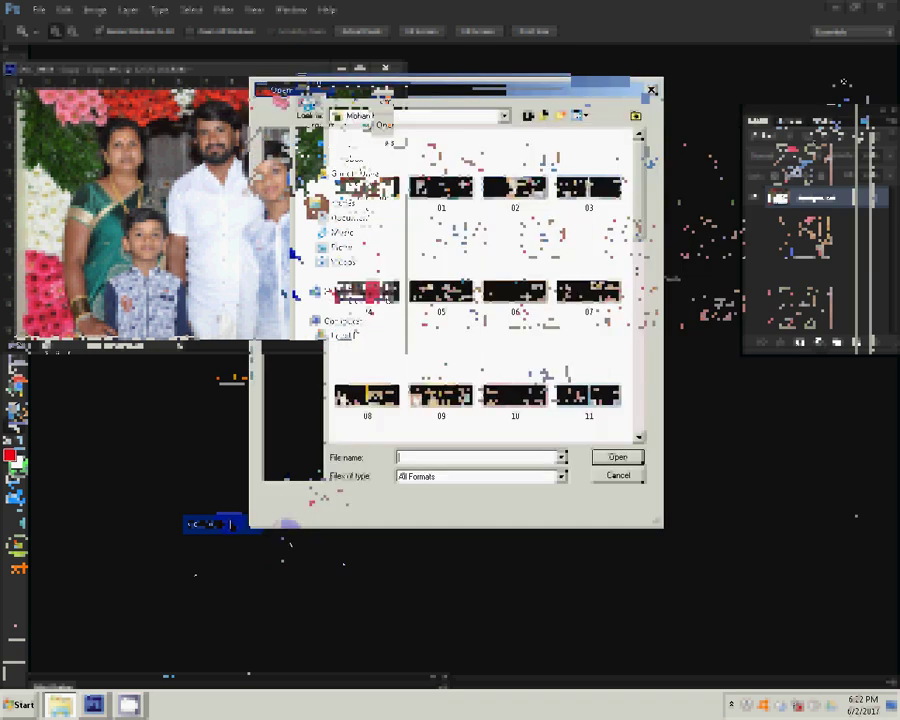
left_click(546, 116)
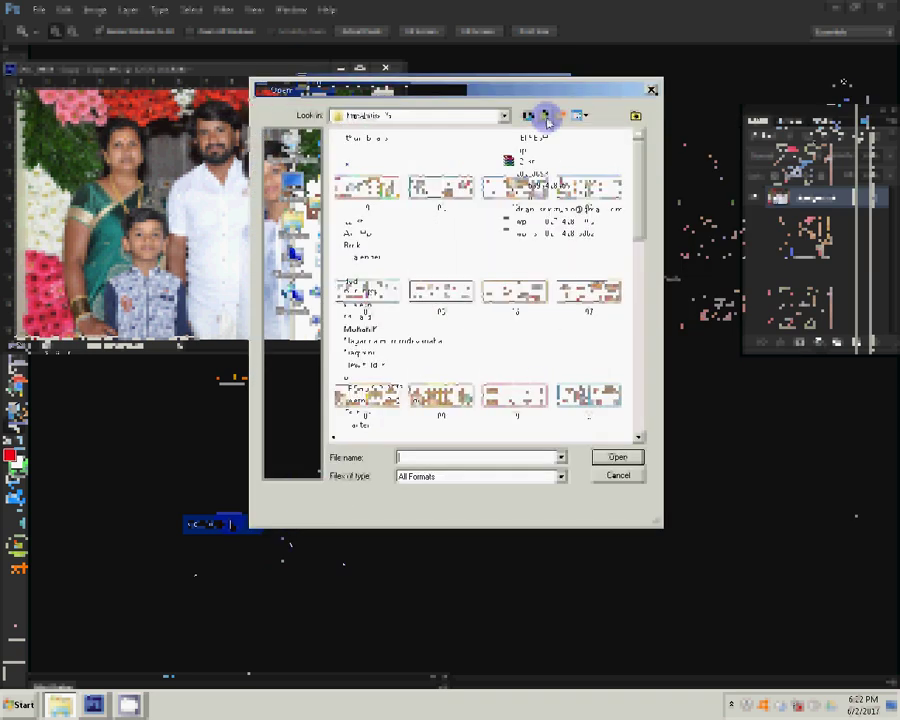
left_click(545, 116)
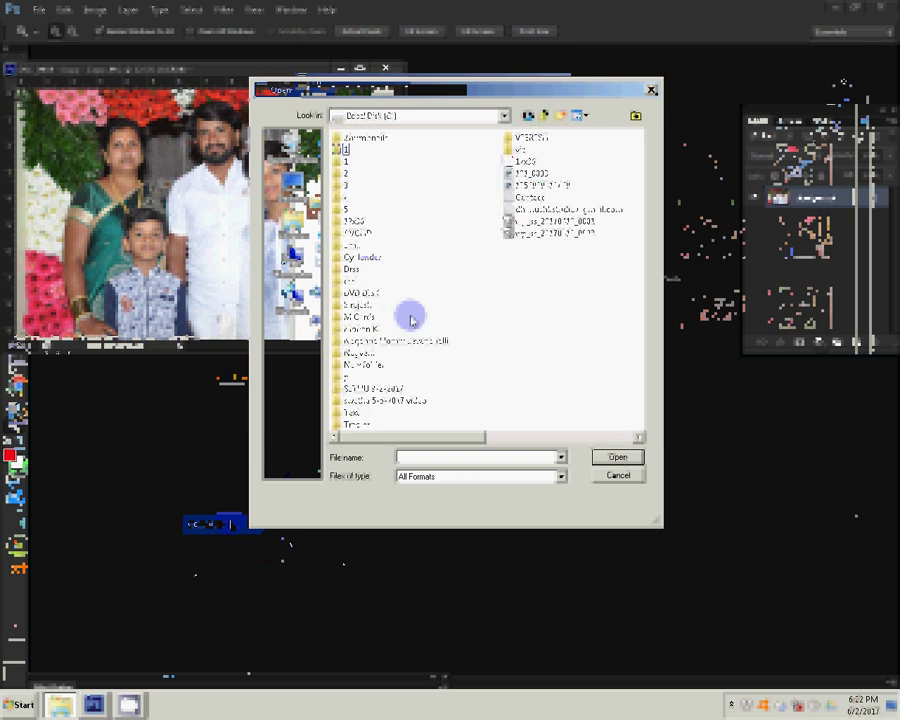
left_click(617, 456)
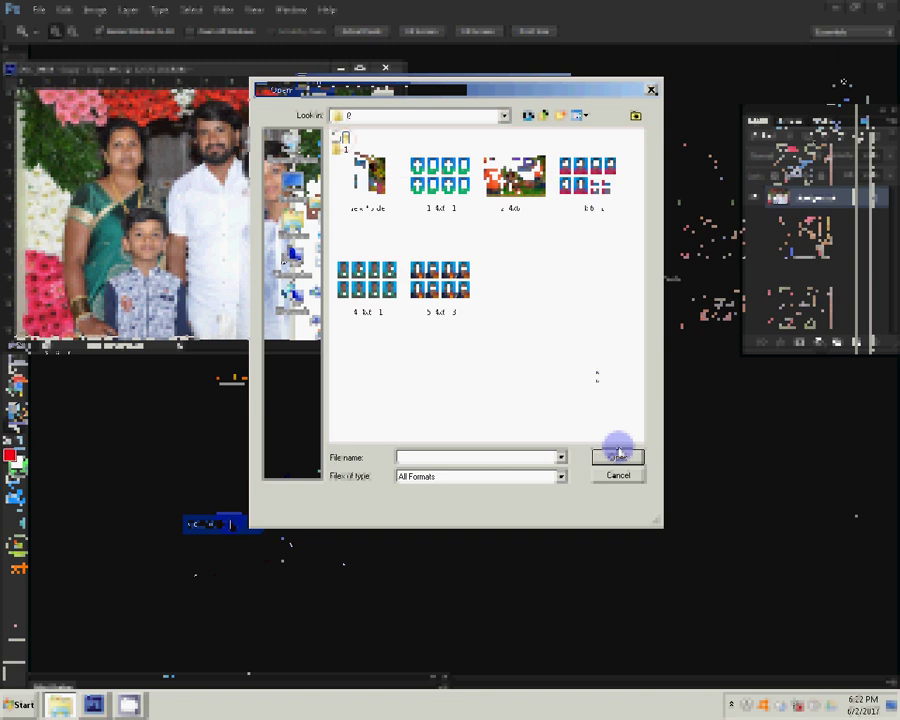
left_click(537, 200)
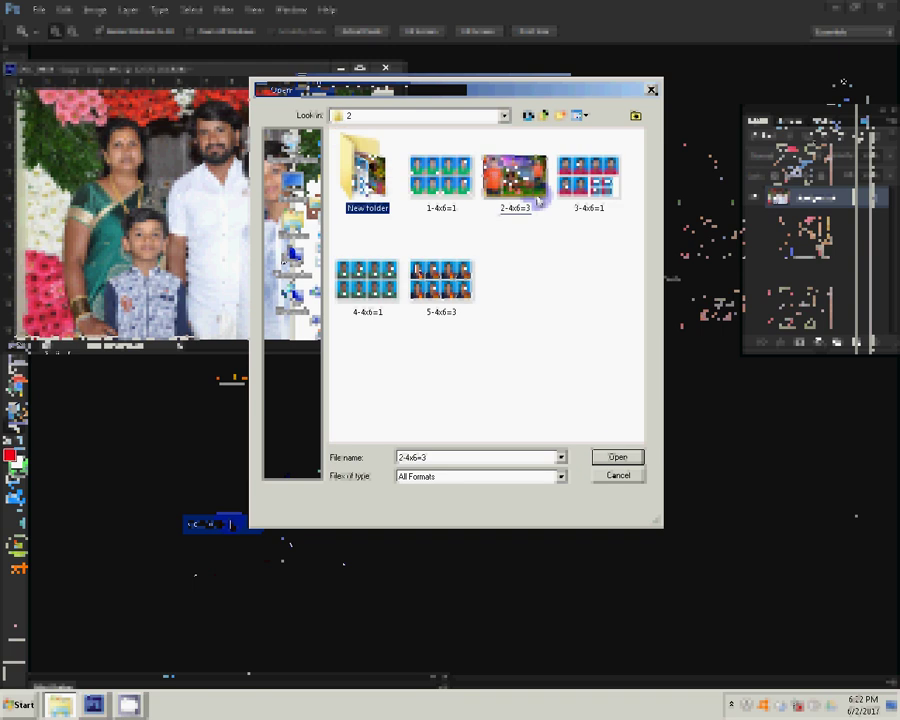
key("Return")
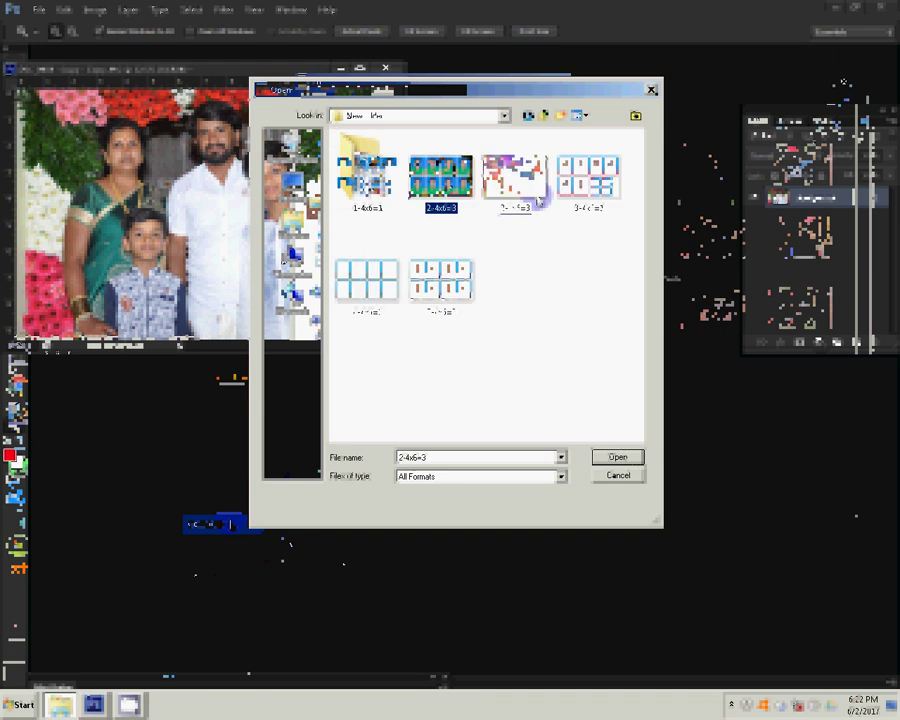
left_click(618, 457)
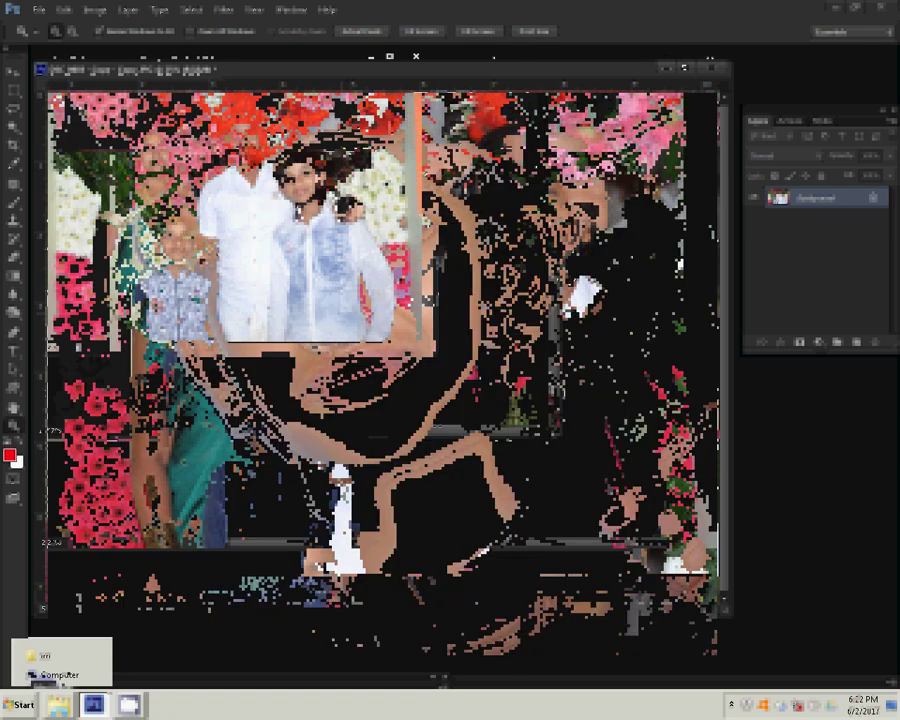
- Bring template 03 from the Karizma folder on Local Disk (H:) into Photoshop
double_click(30, 665)
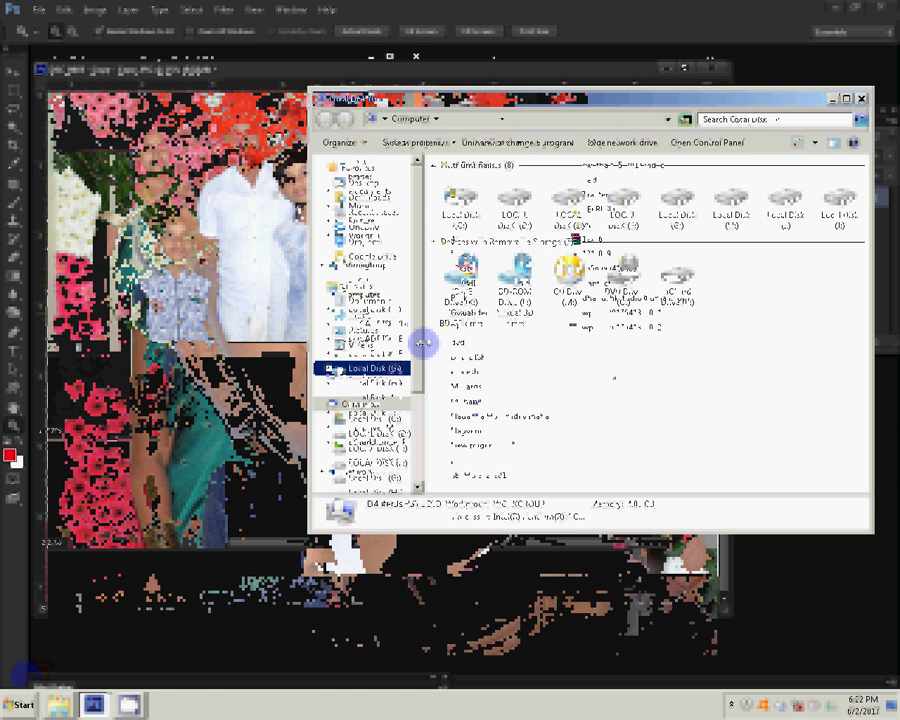
key("Down")
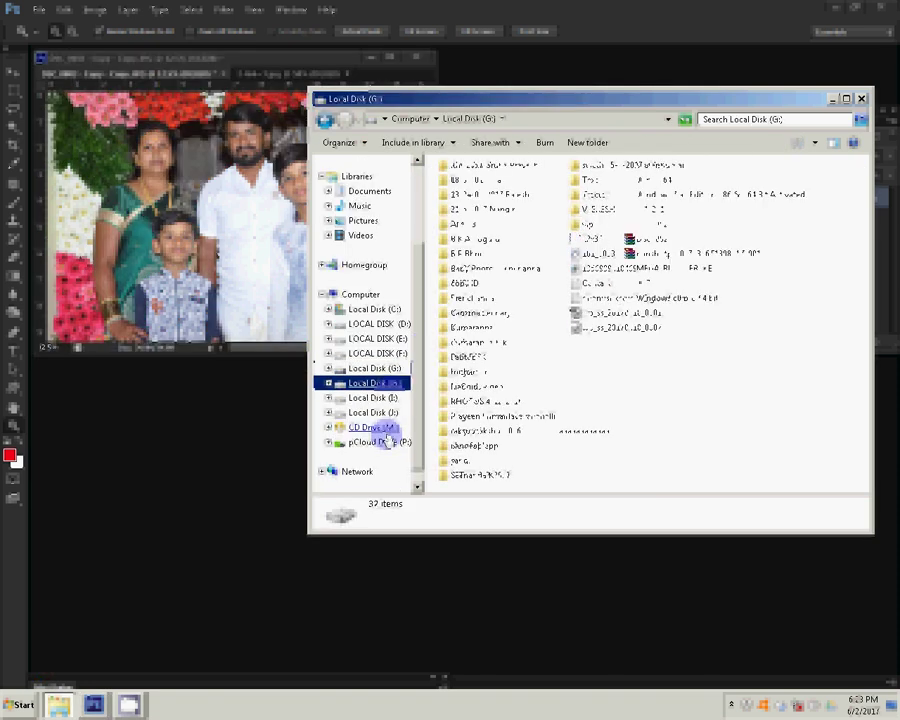
double_click(500, 311)
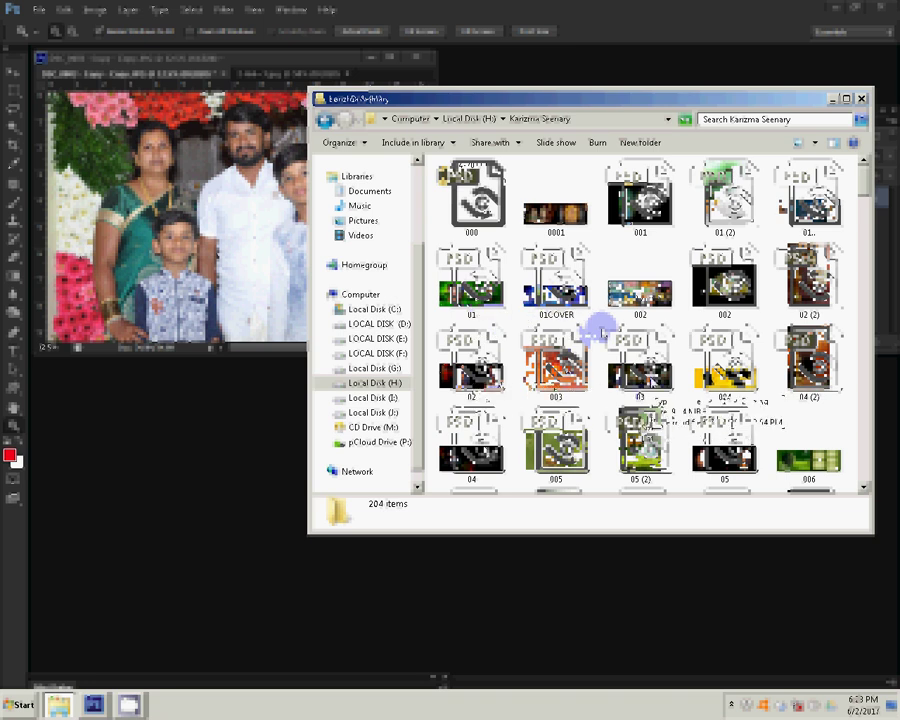
left_click(604, 334)
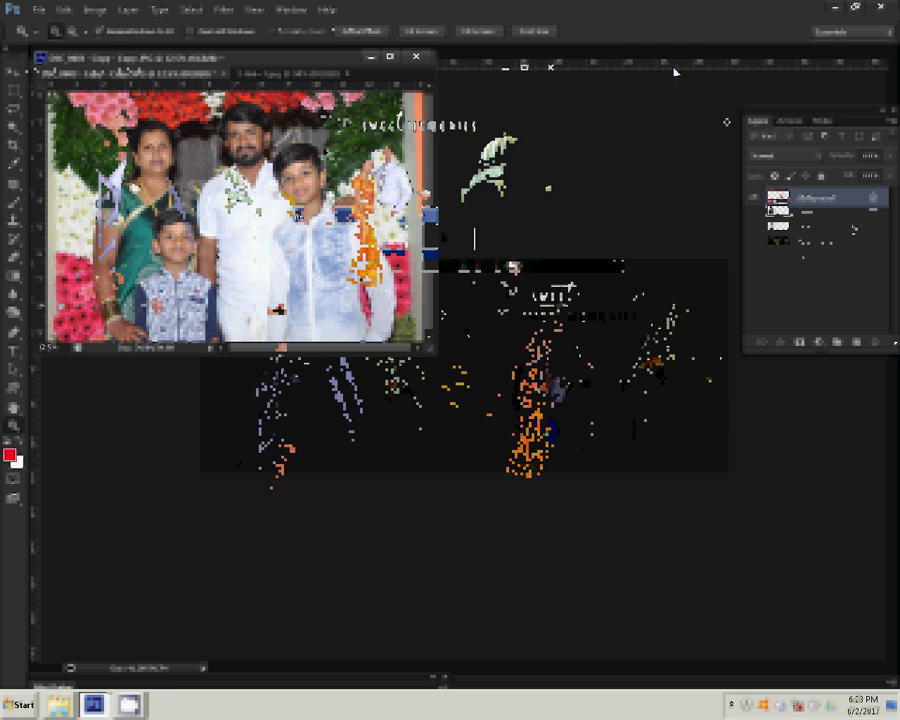
- Delete Layer 2 and Layer 1 from the Sweet Memories template
left_click(873, 345)
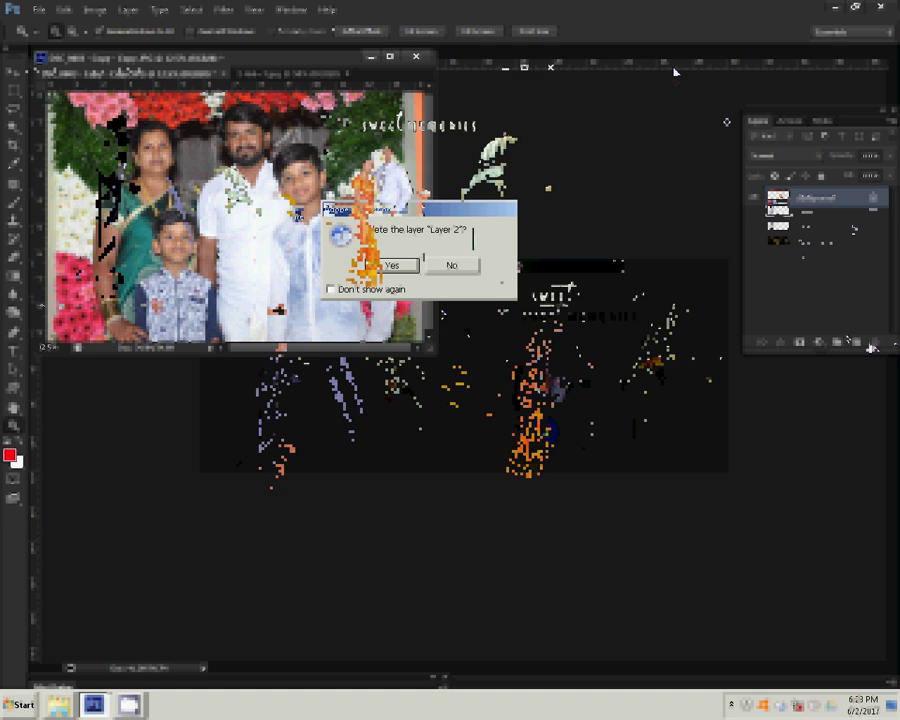
key("Return")
left_click(873, 345)
key("Return")
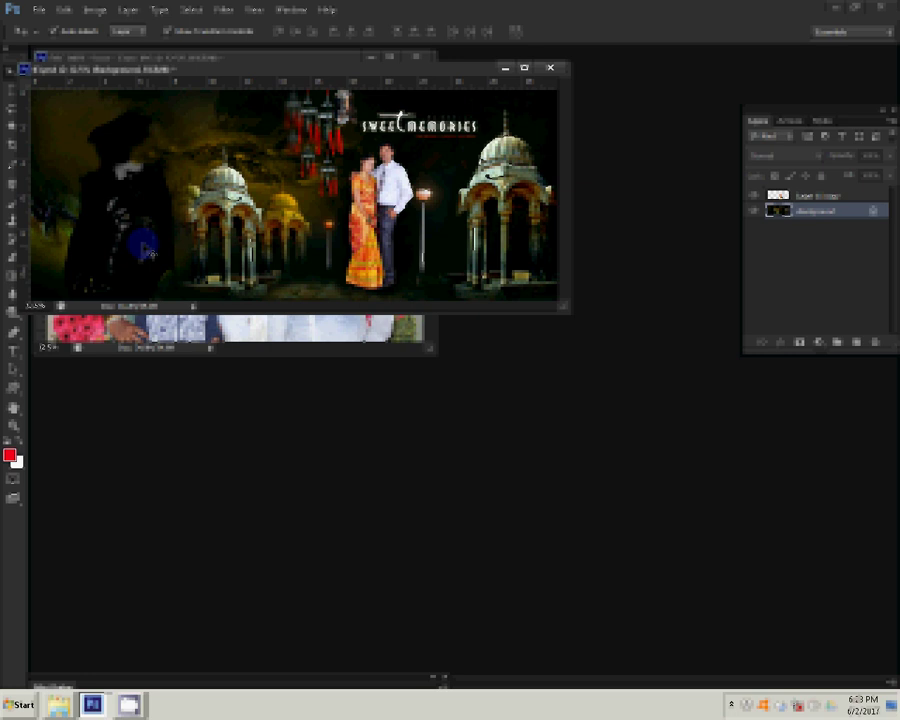
- Rename the top layer and delete the Layer 11 copy couple layer
double_click(815, 197)
left_click(876, 345)
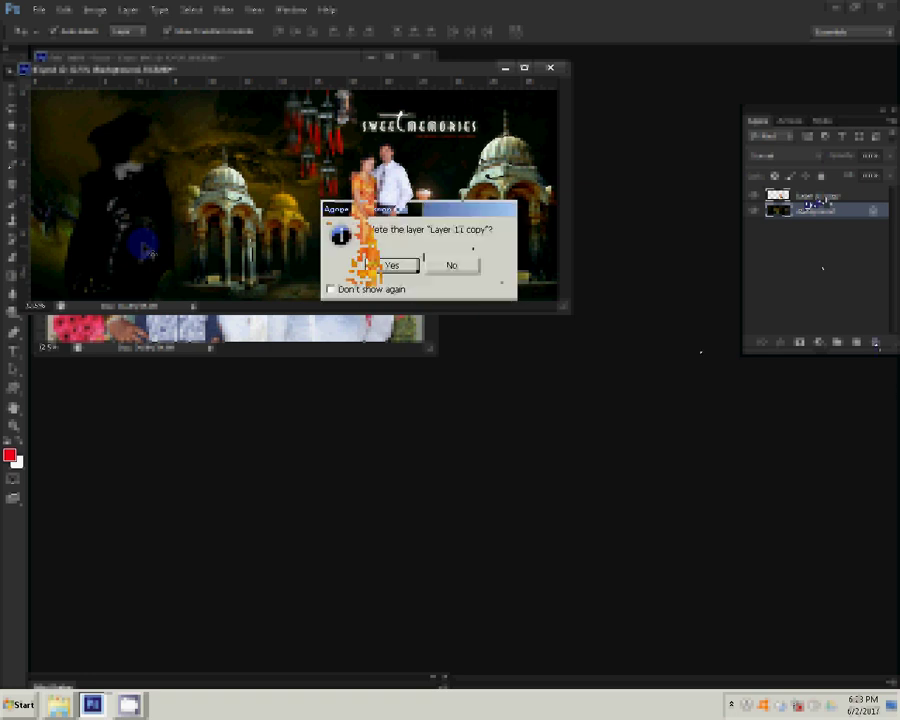
left_click(408, 264)
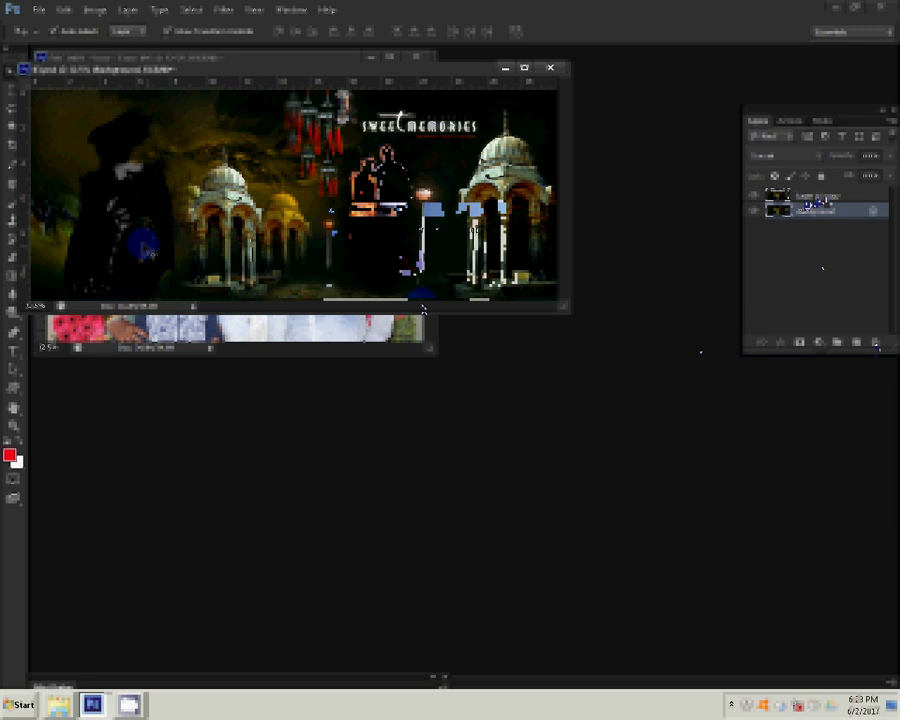
- Resize the template to 36 inches wide at 300 pixels/inch, proportions unconstrained
left_click(95, 9)
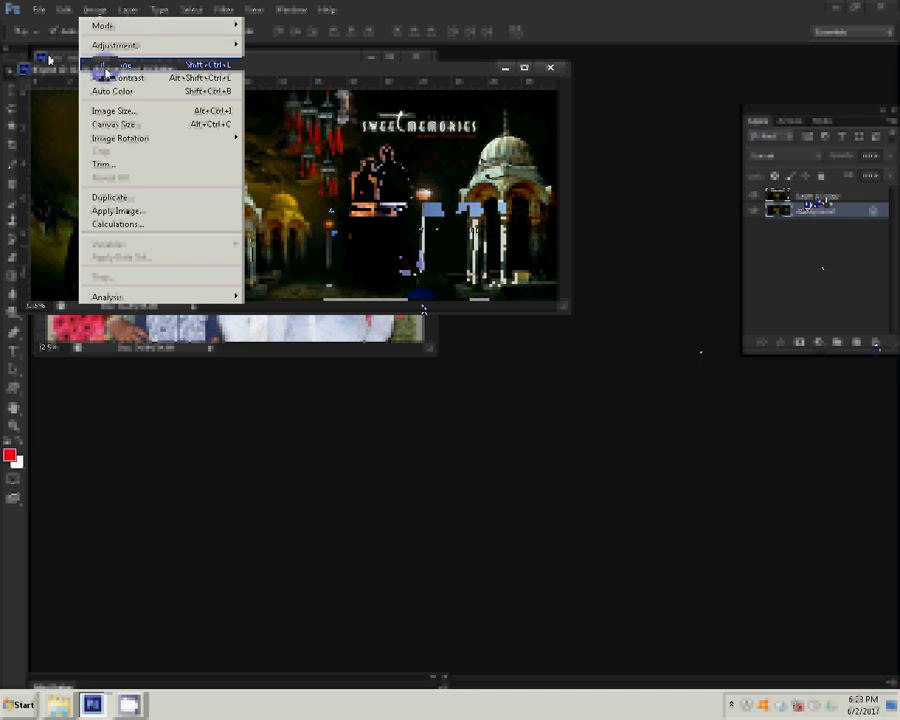
left_click(116, 112)
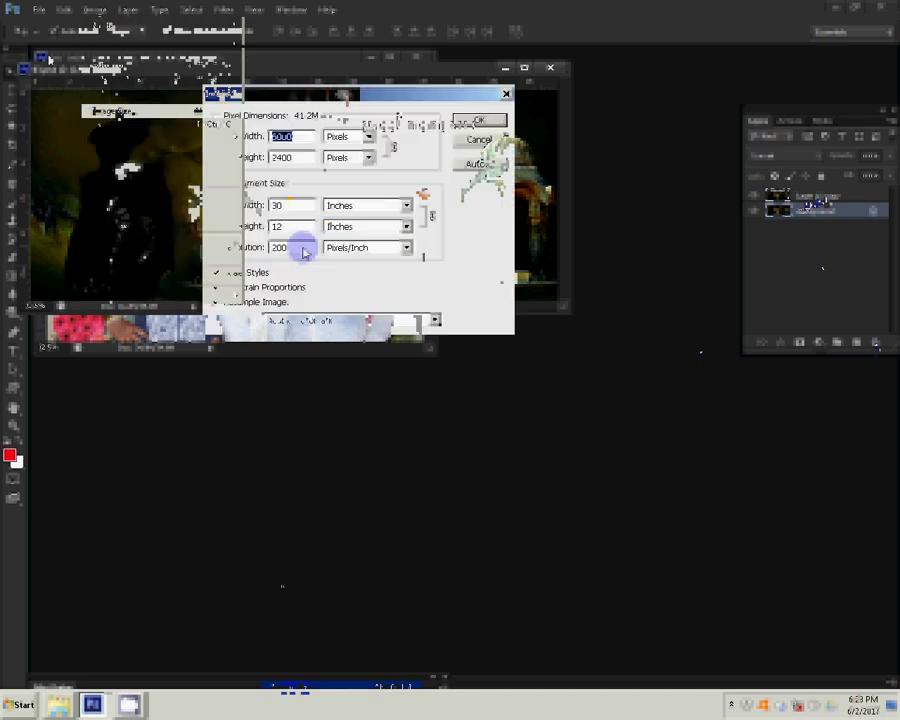
left_click(231, 285)
left_click(281, 202)
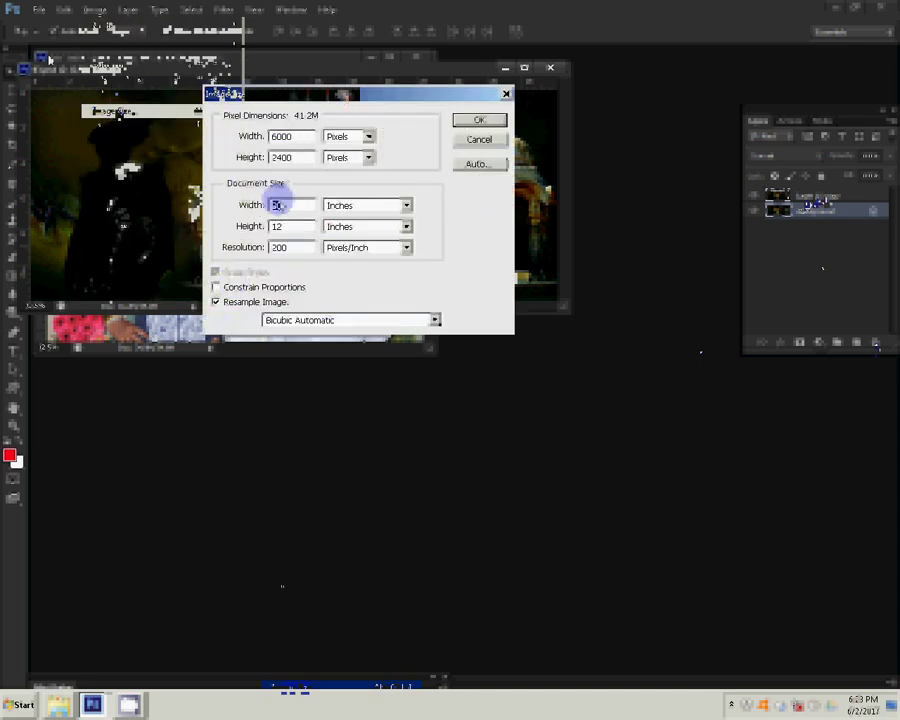
left_click(251, 205)
left_click_drag(253, 210, 251, 206)
type("36")
left_click(268, 252)
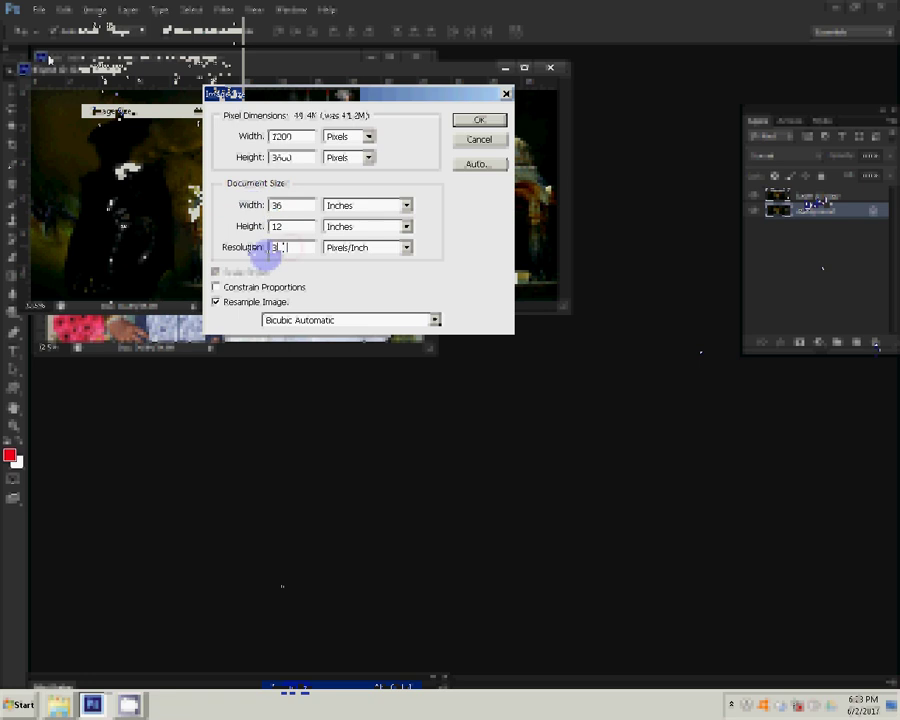
type("300")
left_click(494, 122)
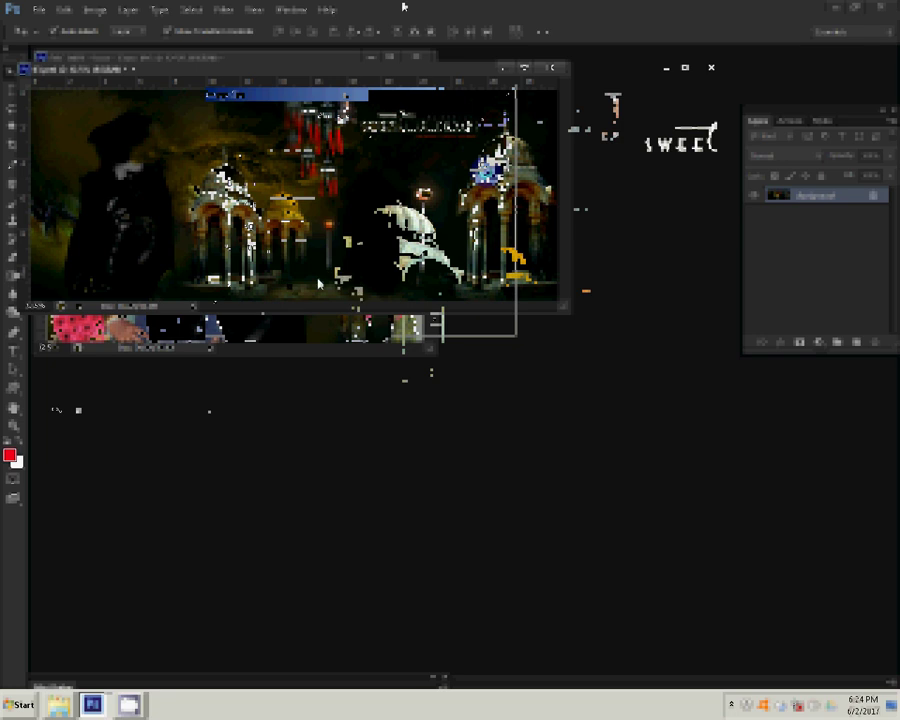
- Drag the family photo into the Sweet Memories document, placing it on the left
right_click(300, 326)
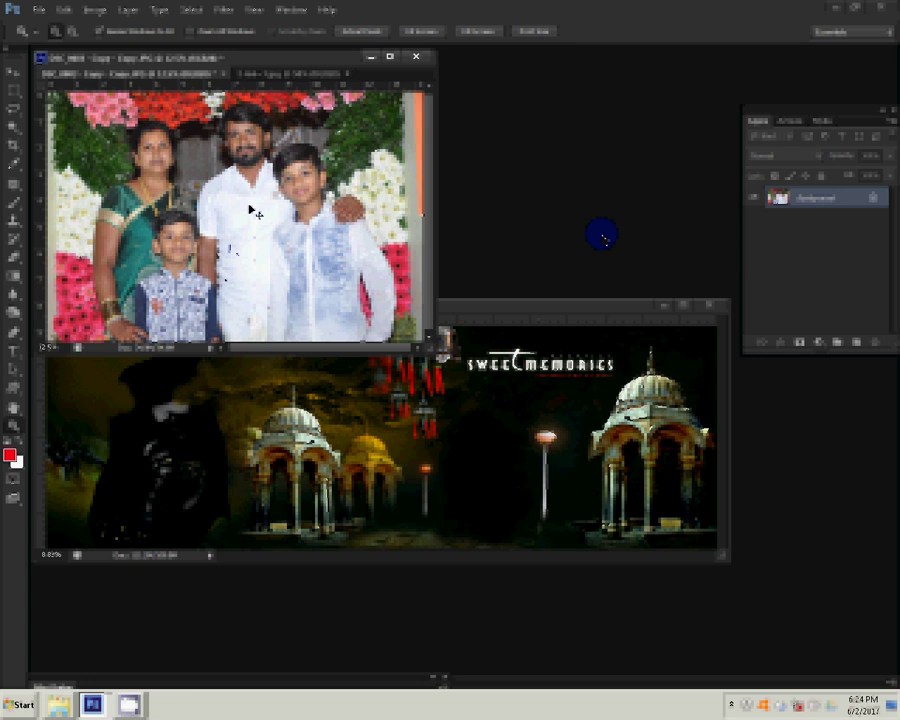
mouse_move(255, 212)
left_mouse_down()
mouse_move(569, 446)
mouse_move(185, 420)
left_mouse_up()
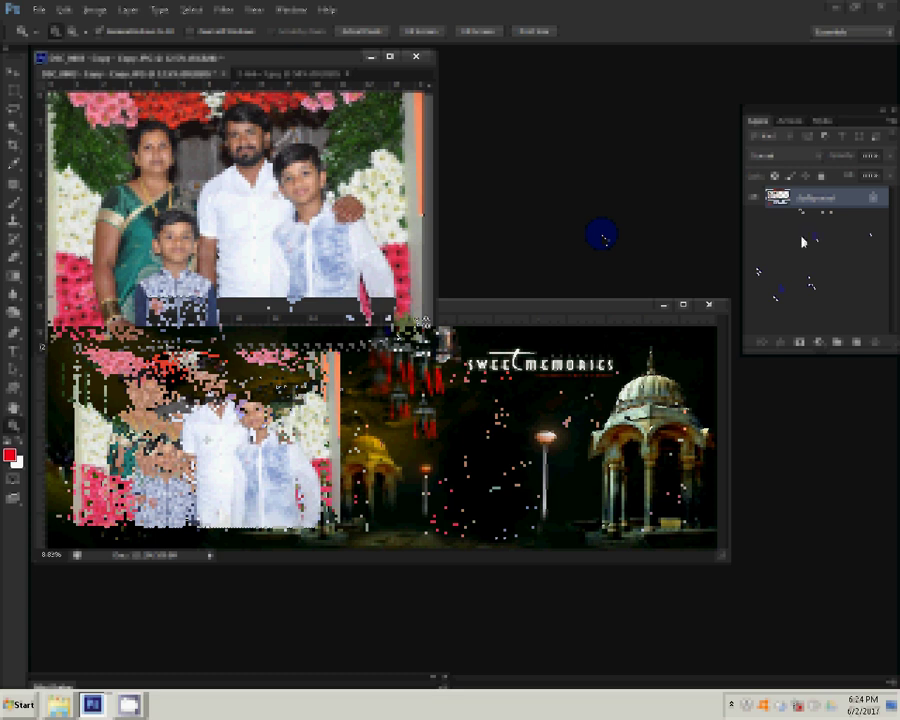
- Apply a Box Blur of radius 195 to the family photo copy
left_click(225, 10)
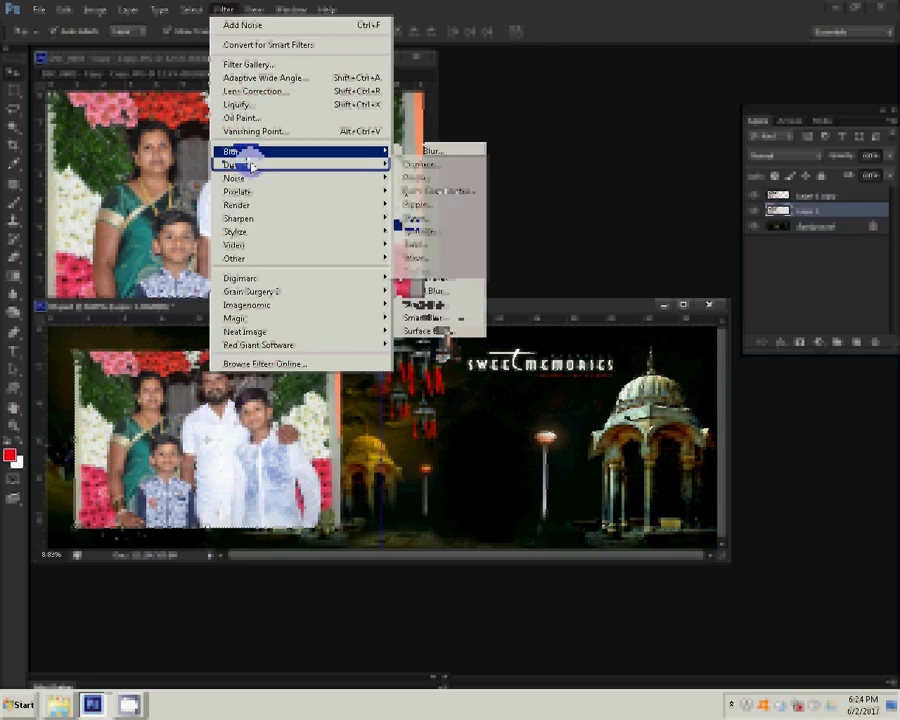
mouse_move(240, 151)
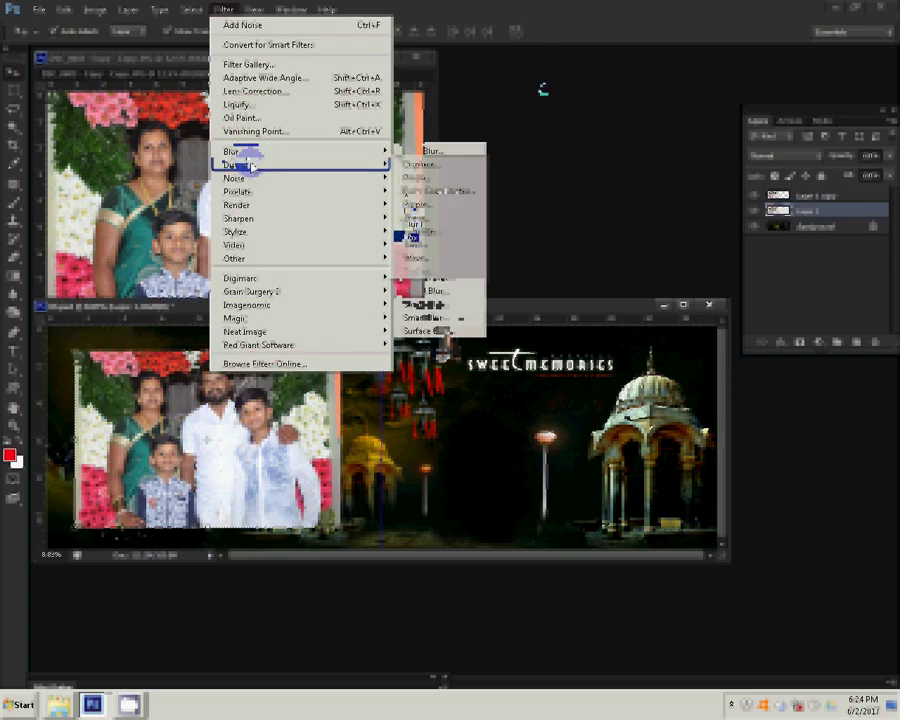
left_click(430, 237)
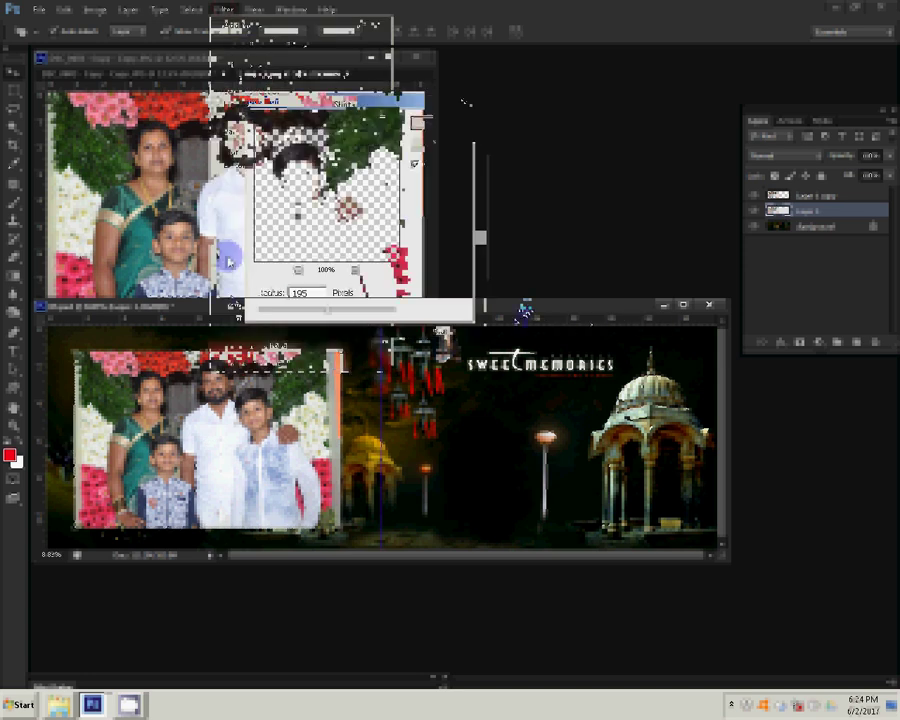
key("Return")
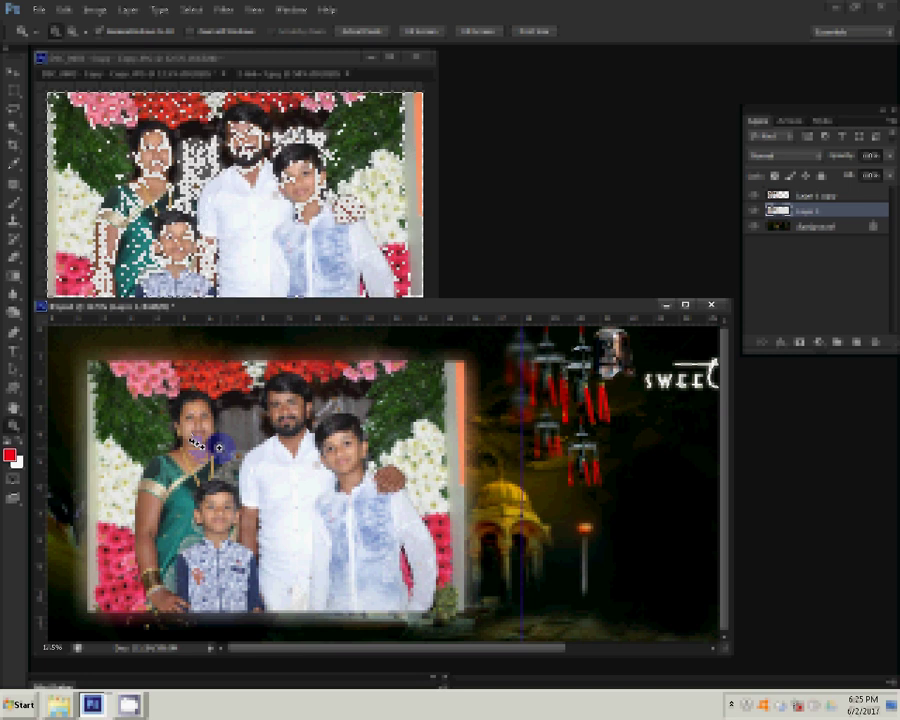
- Try a paint dab on the woman's face, undo it, and click elsewhere on the canvas
left_click(196, 442)
key("ctrl+z")
left_click(291, 258)
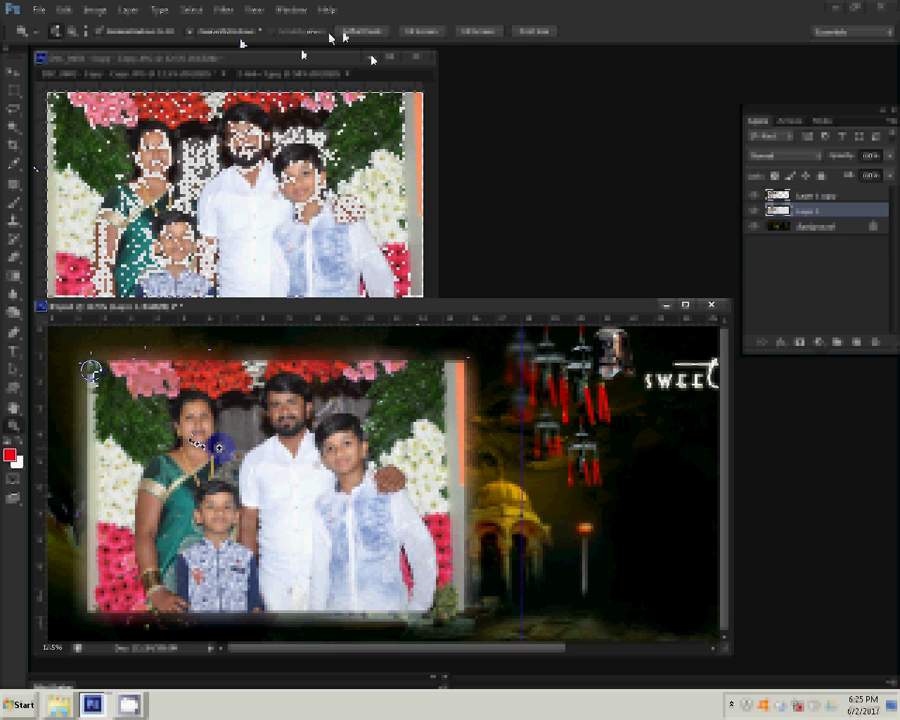
left_click(450, 489)
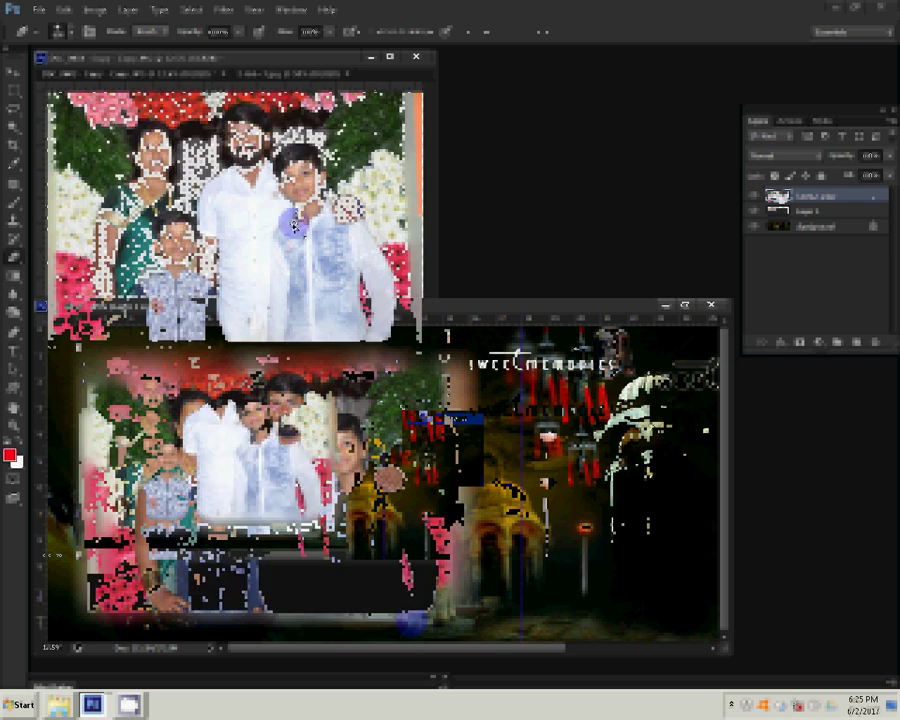
- Save the Sweet Memories page as a JPEG at Maximum quality
key("ctrl+s")
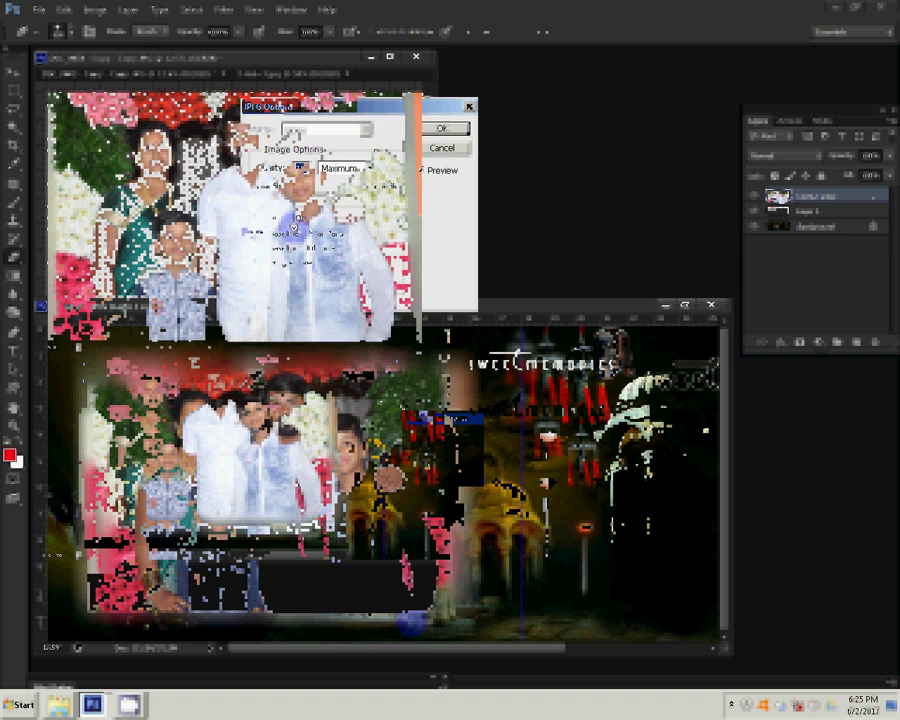
left_click(440, 129)
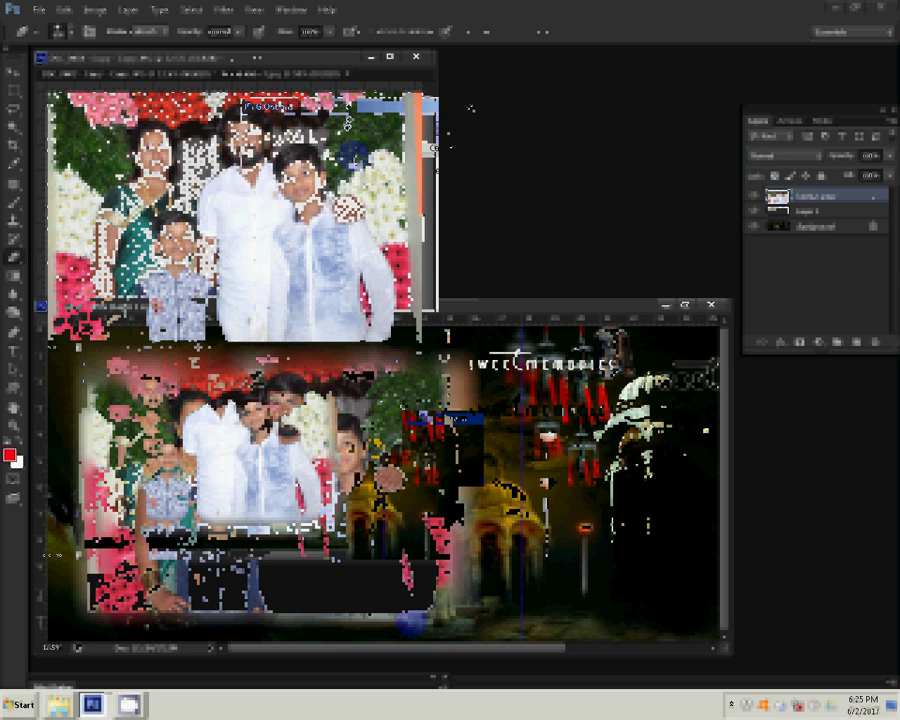
key("z")
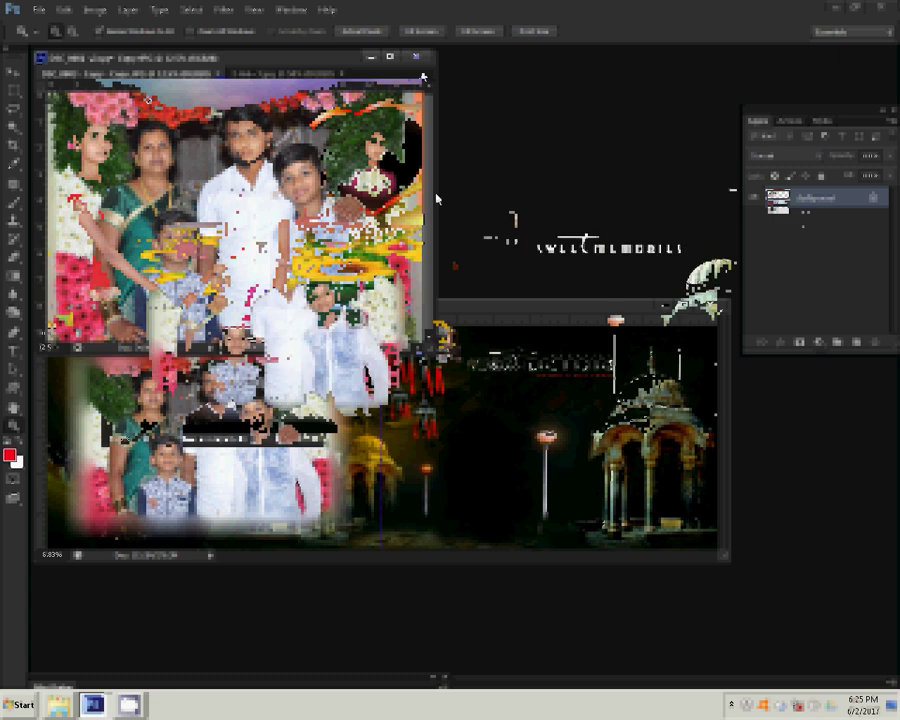
left_click(58, 704)
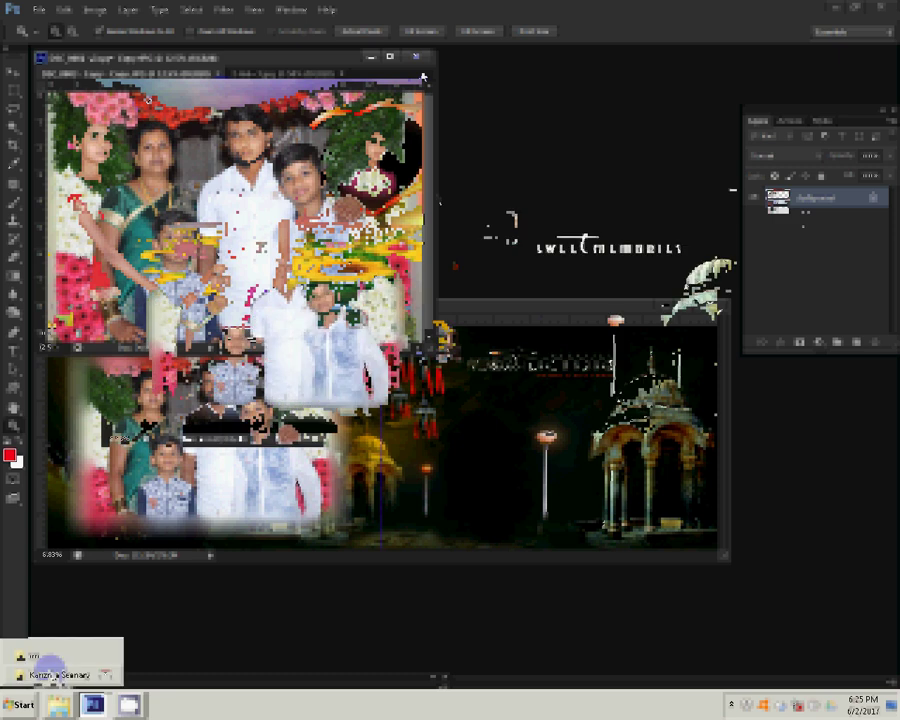
- Arrange the im folder and the Delete folder windows side by side in Explorer
left_click(35, 656)
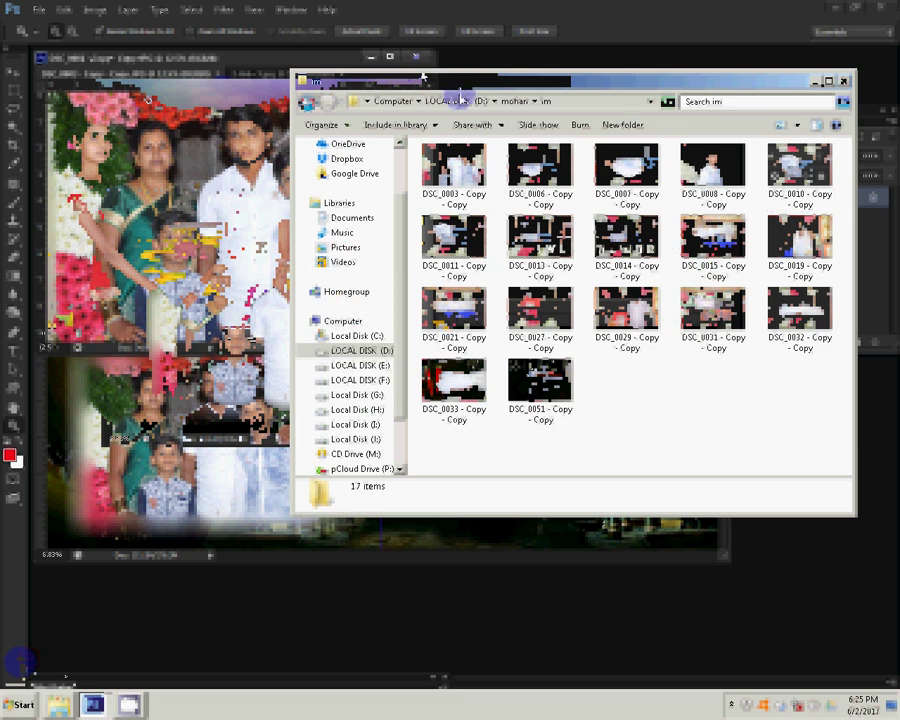
left_click(458, 128)
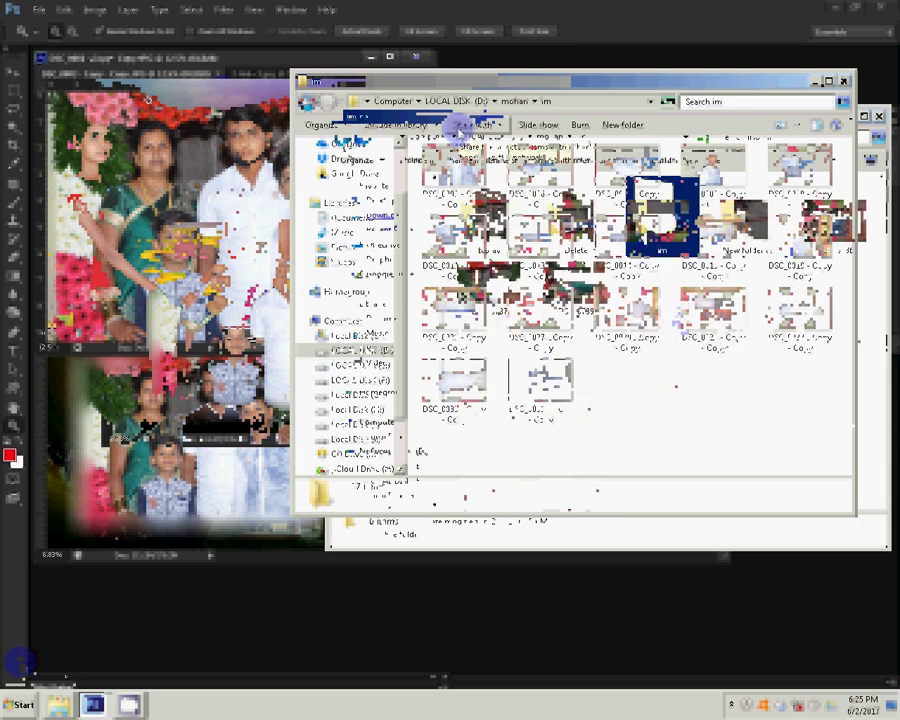
left_click_drag(606, 127, 436, 206)
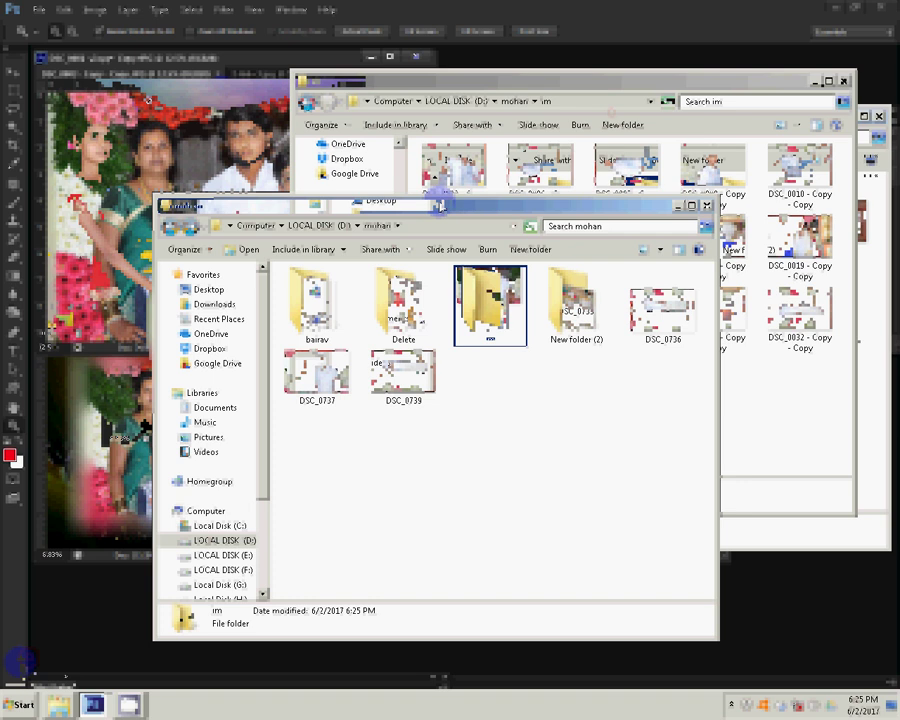
double_click(408, 298)
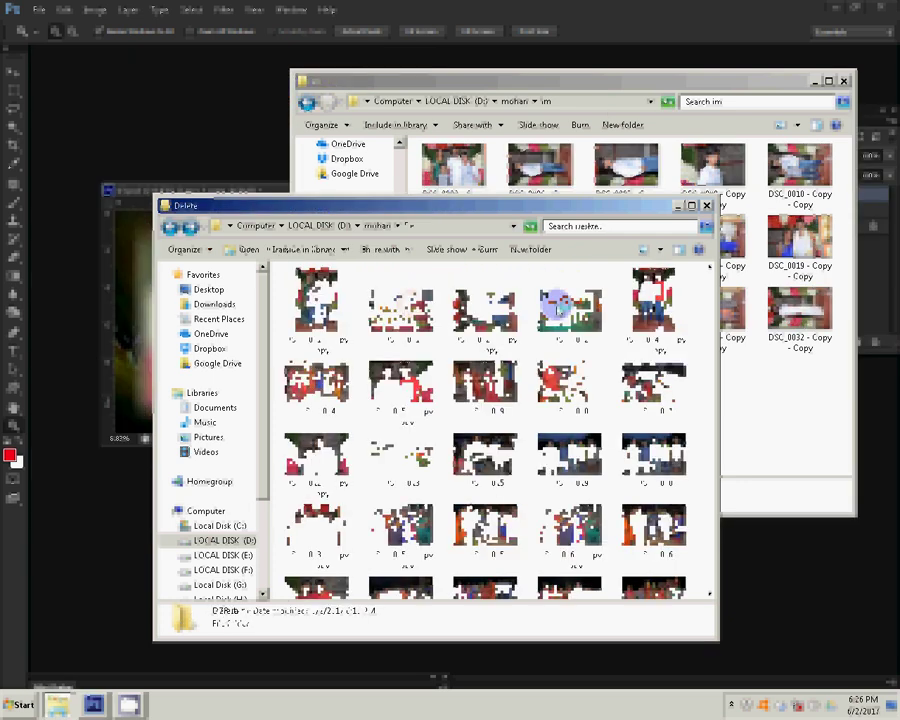
left_click_drag(585, 205, 455, 199)
- Move DSC_0003 - Copy into Delete, pick DSC_0032 - Copy, and return to Photoshop
left_click(455, 170)
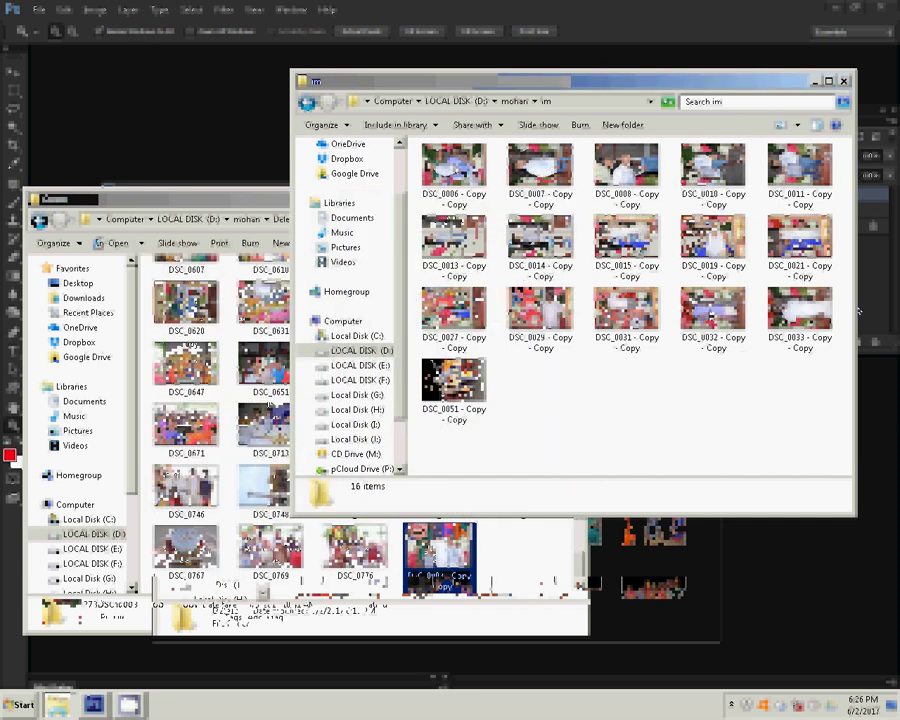
left_click(738, 290)
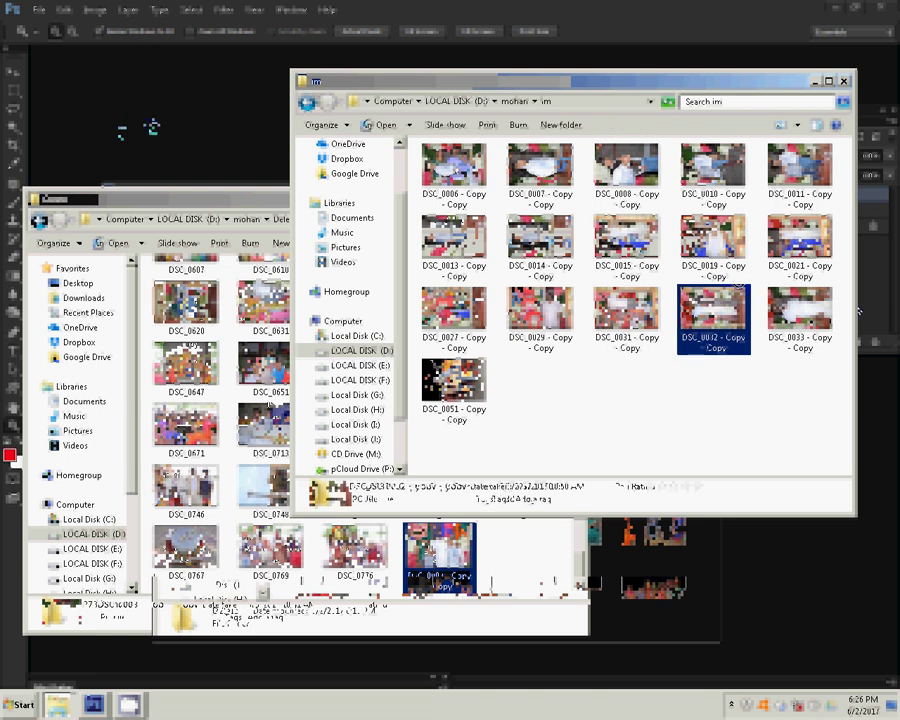
left_click(253, 110)
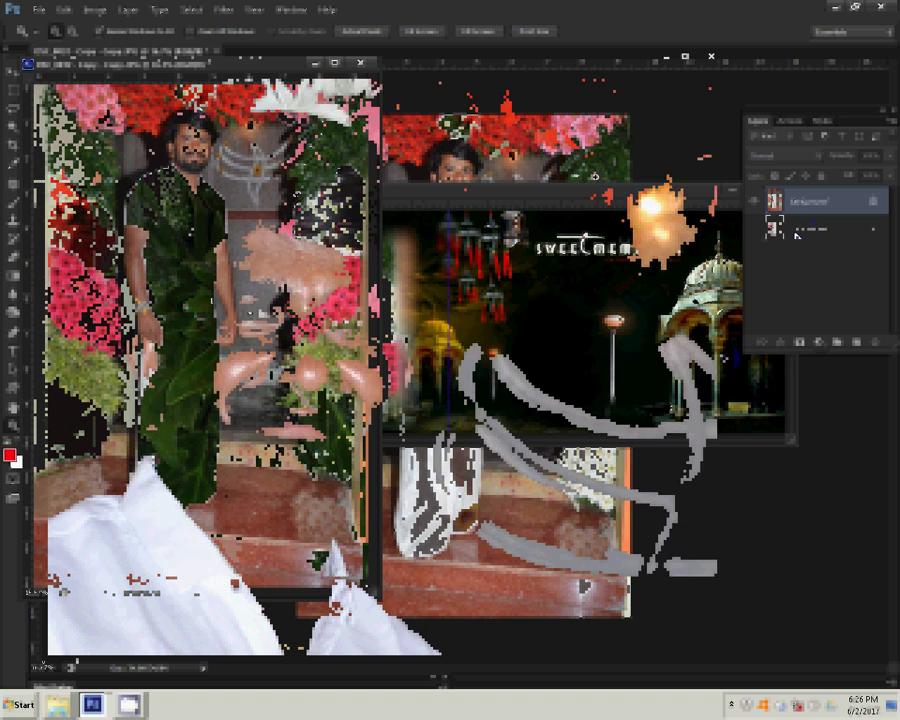
- Apply the grain filter at graininess 98 to the portrait, then bring up a Noise filter's settings
left_click(214, 10)
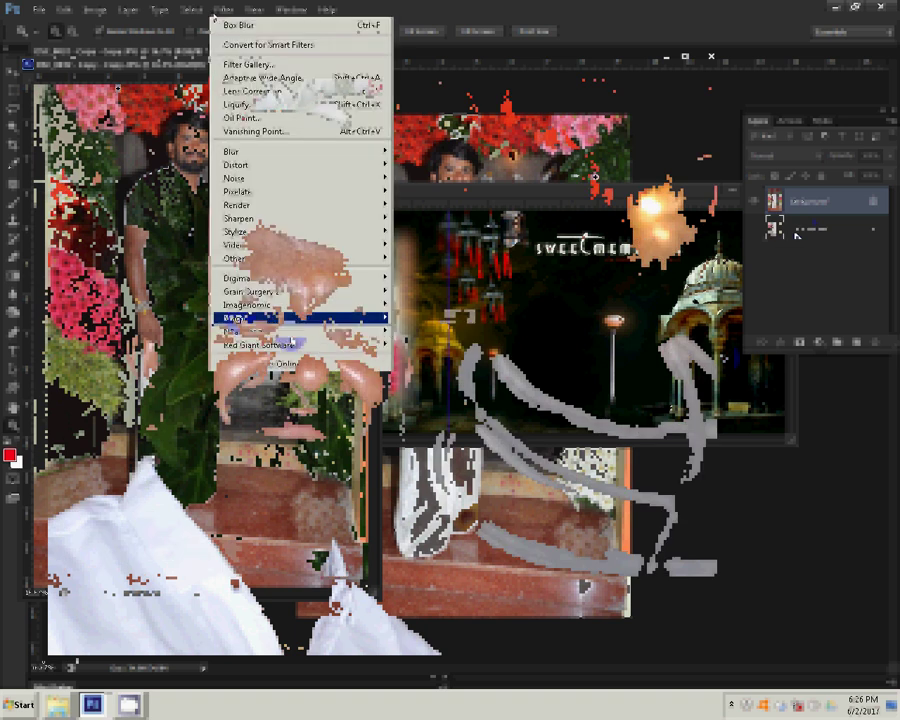
mouse_move(300, 318)
left_click(410, 318)
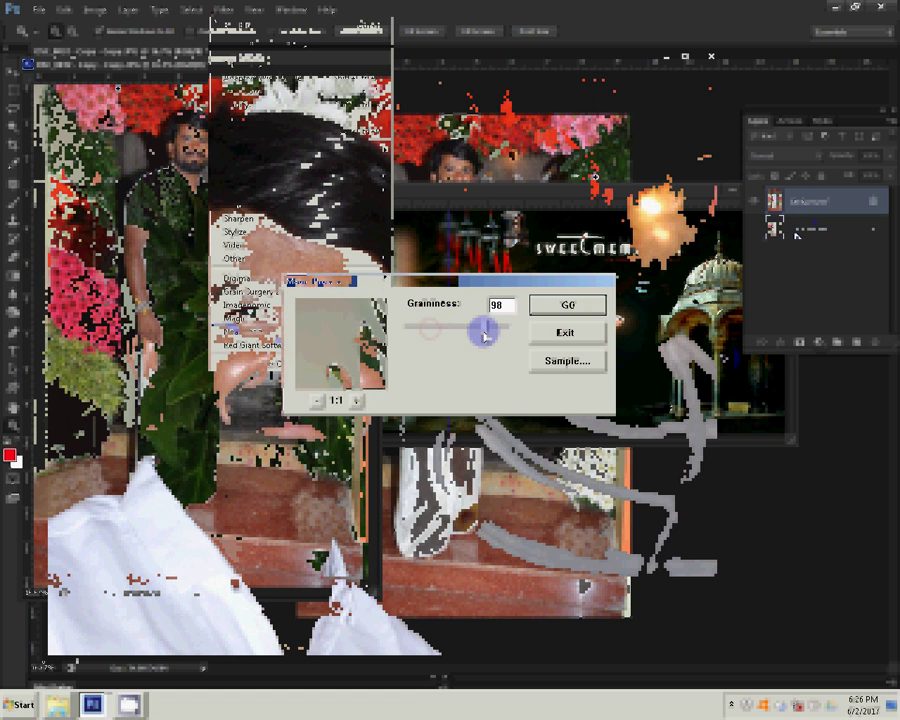
left_click(484, 333)
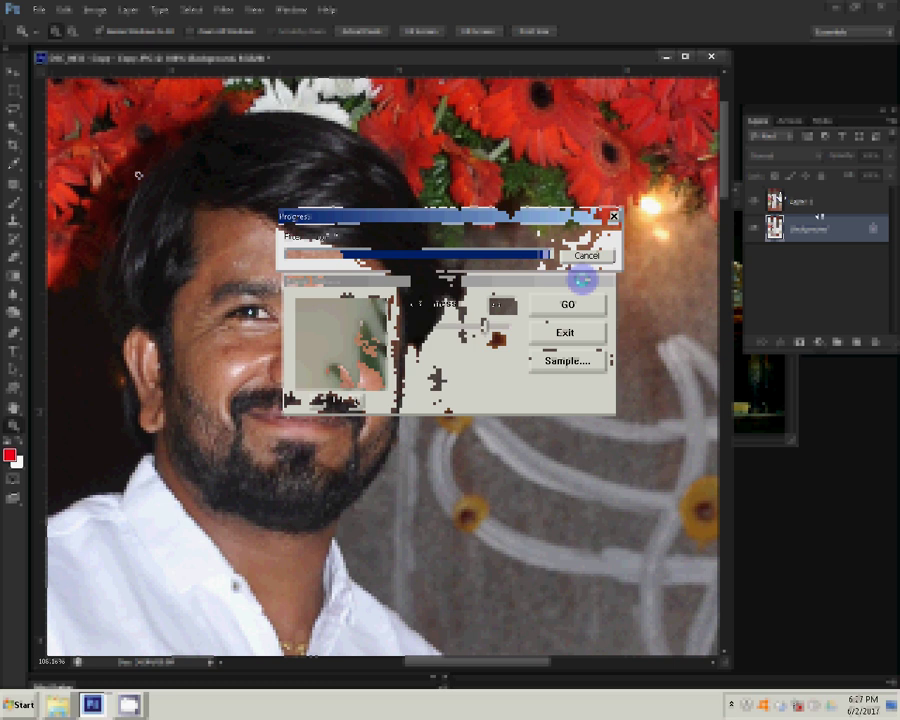
left_click(223, 9)
mouse_move(236, 178)
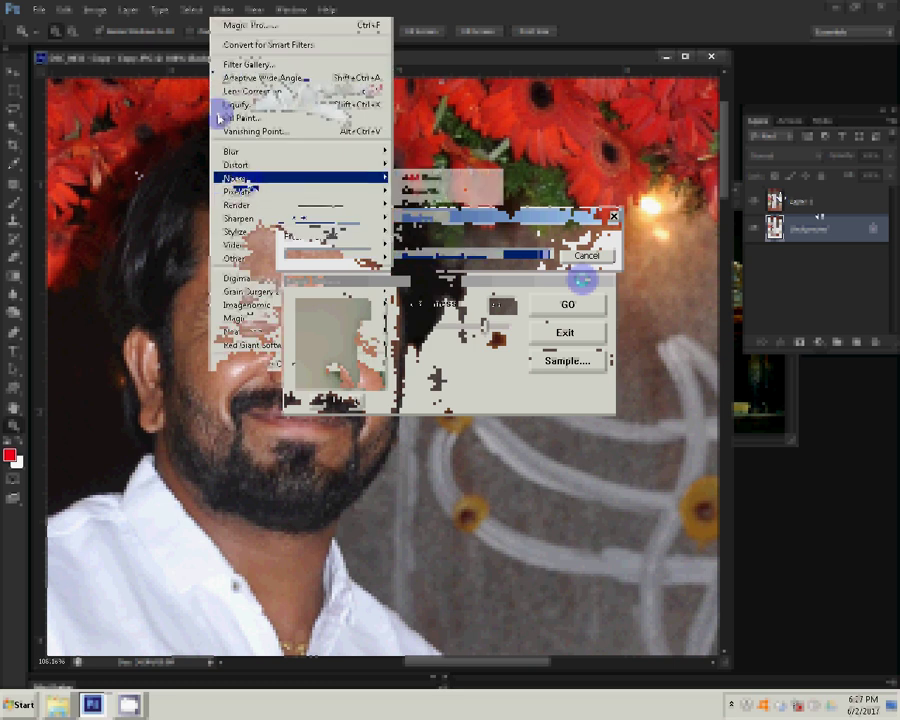
left_click(421, 177)
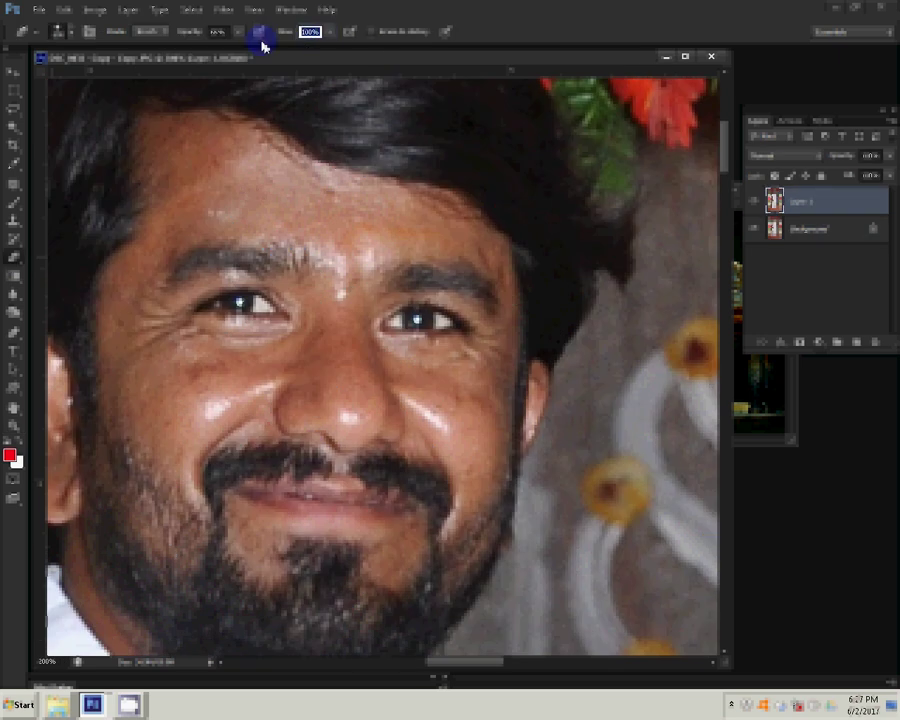
- Brush the man's forehead at 77% flow and undo the stray stroke between the eyes
type("77")
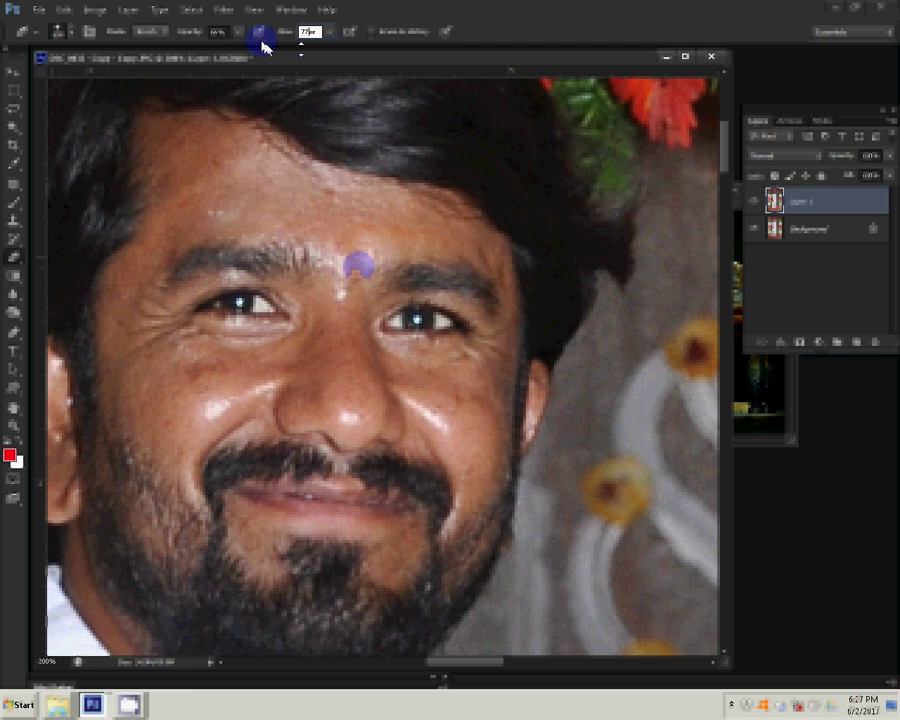
left_click_drag(358, 265, 218, 212)
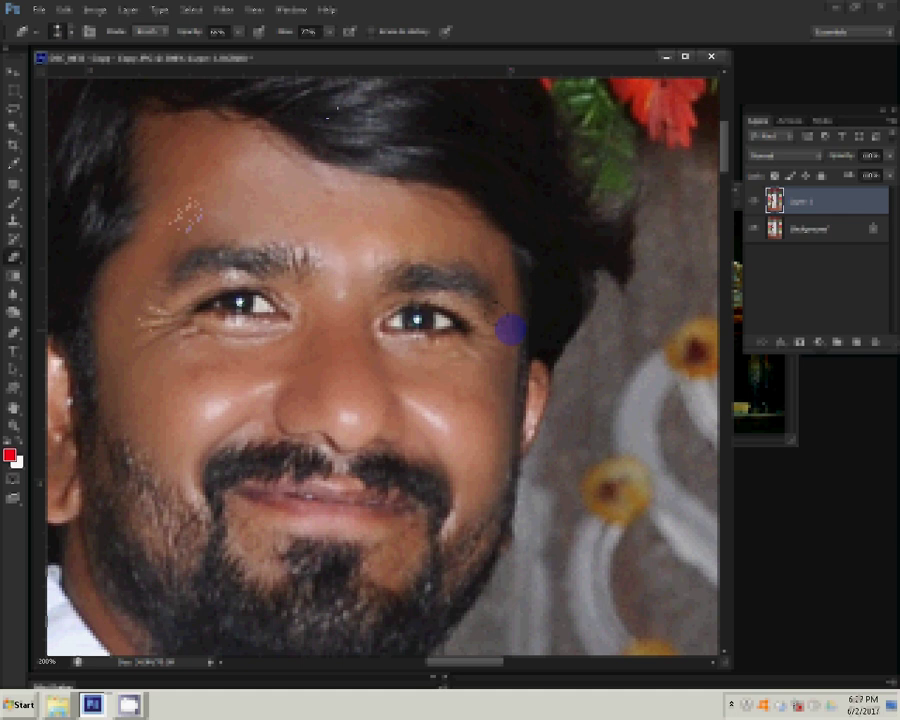
left_click_drag(352, 286, 370, 276)
key("ctrl+z")
- Drag the man-in-white photo into the album beside the family photo and scale it to fit
right_click(476, 287)
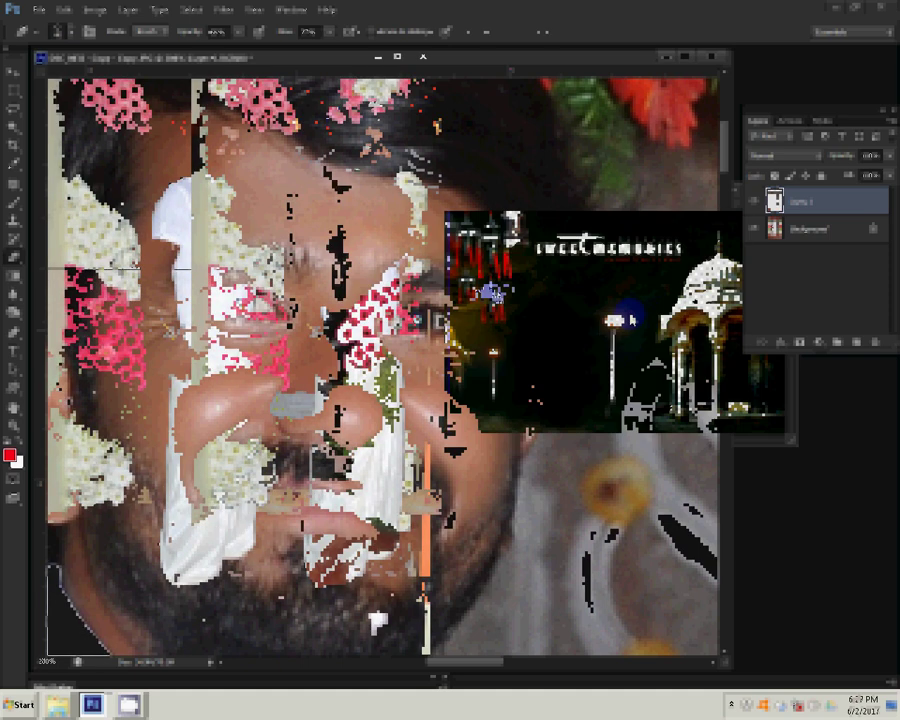
left_click(222, 272)
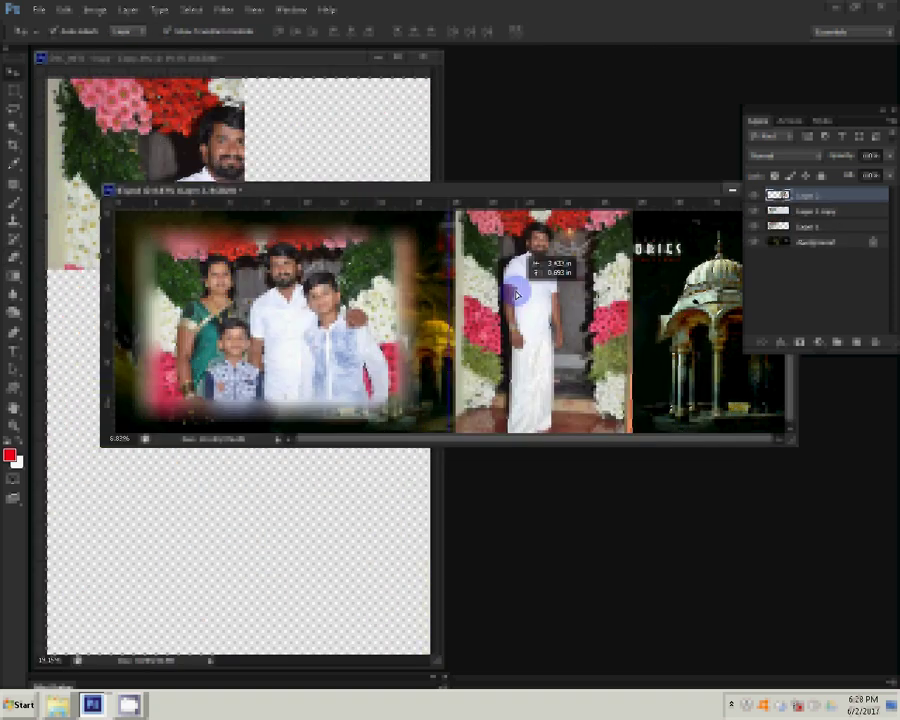
left_click_drag(585, 298, 517, 295)
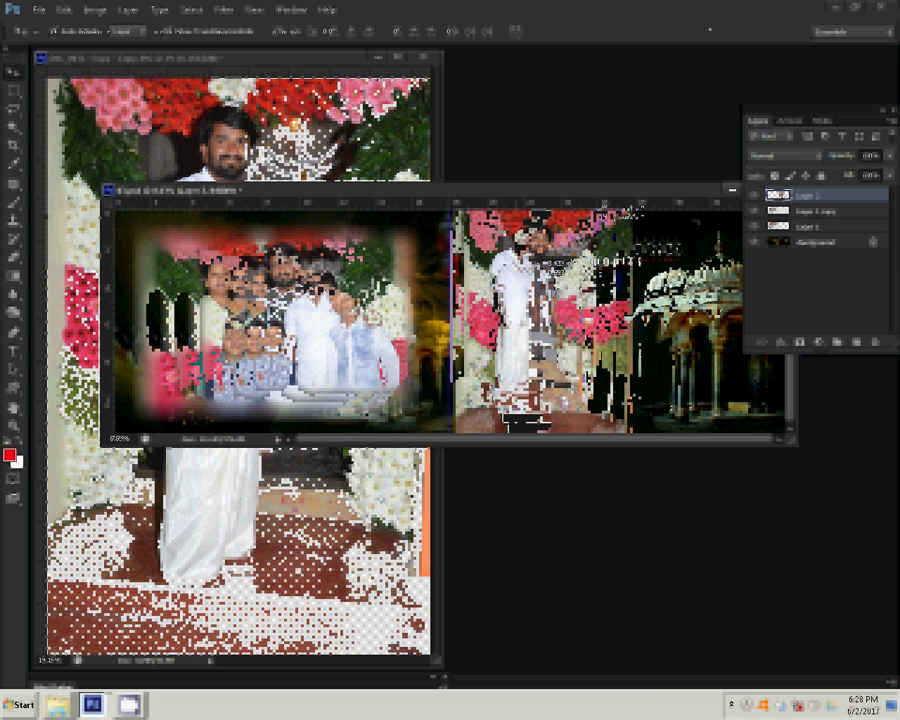
left_click_drag(540, 262, 540, 262)
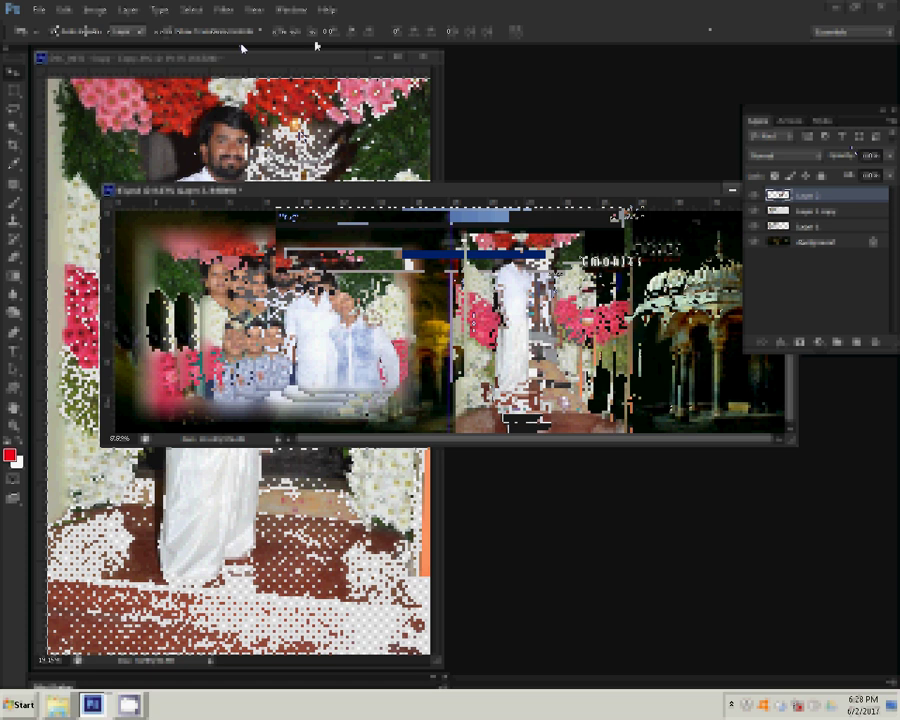
key("b")
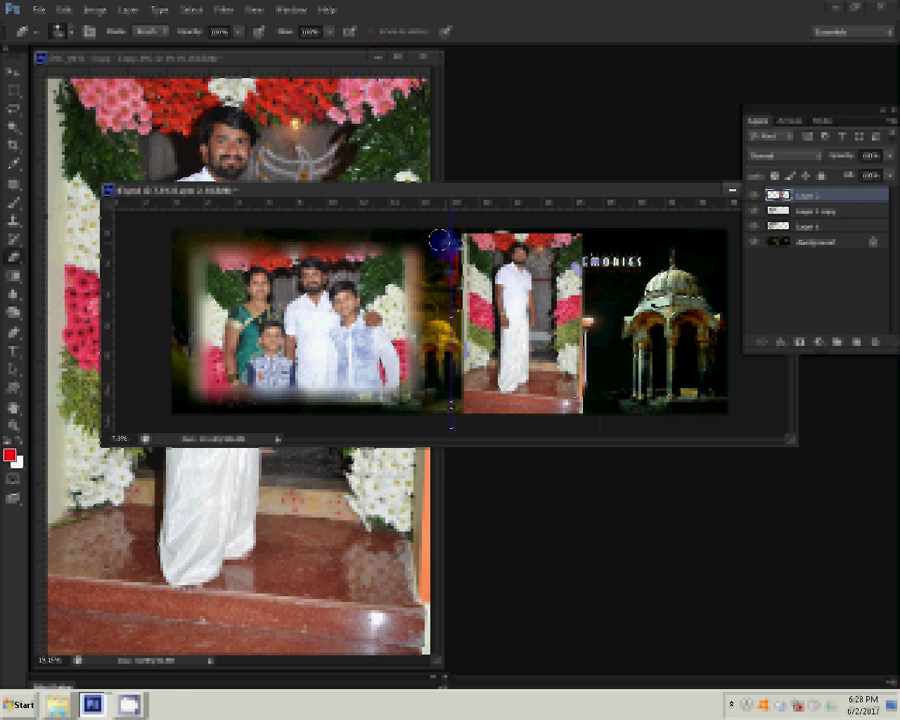
- Undo the last change and bring the portrait photo document to the front
key("ctrl+z")
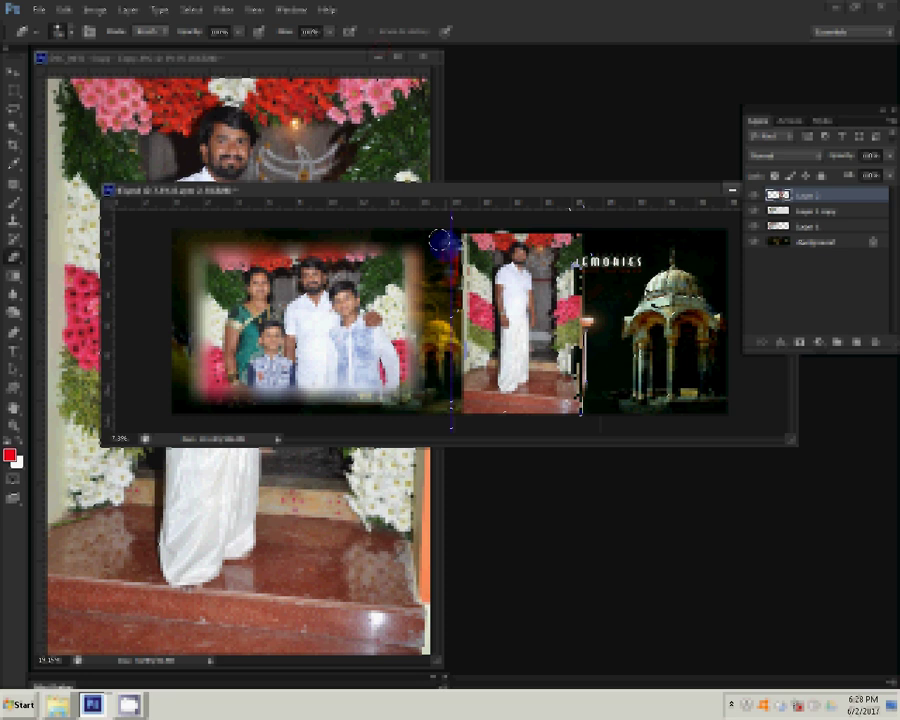
left_click(423, 70)
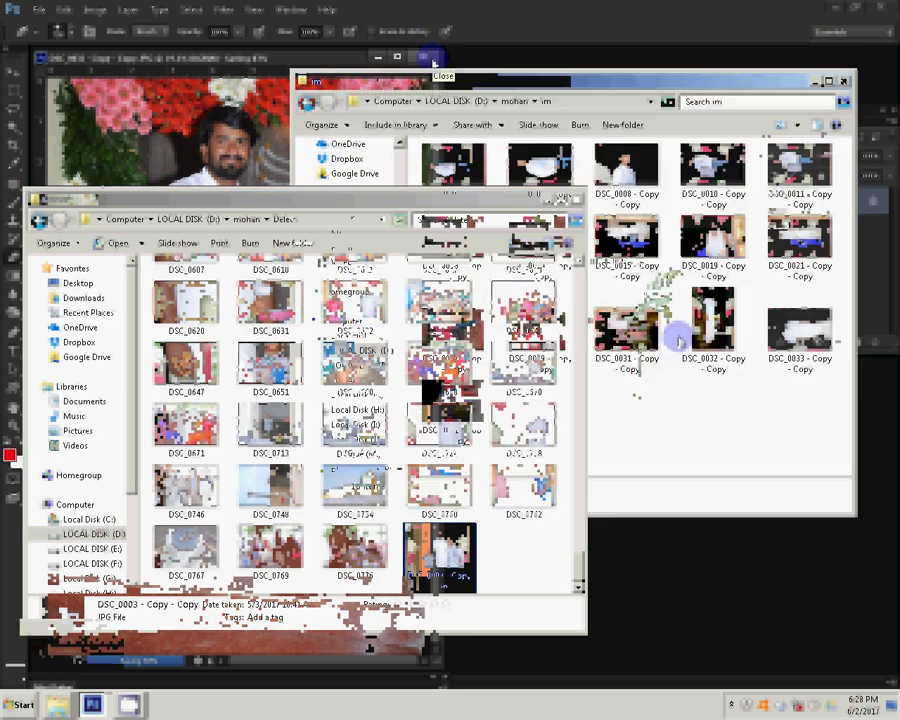
- Select DSC_0011 - Copy and DSC_0010 - Copy in the im folder and close the portrait document
left_click(737, 342)
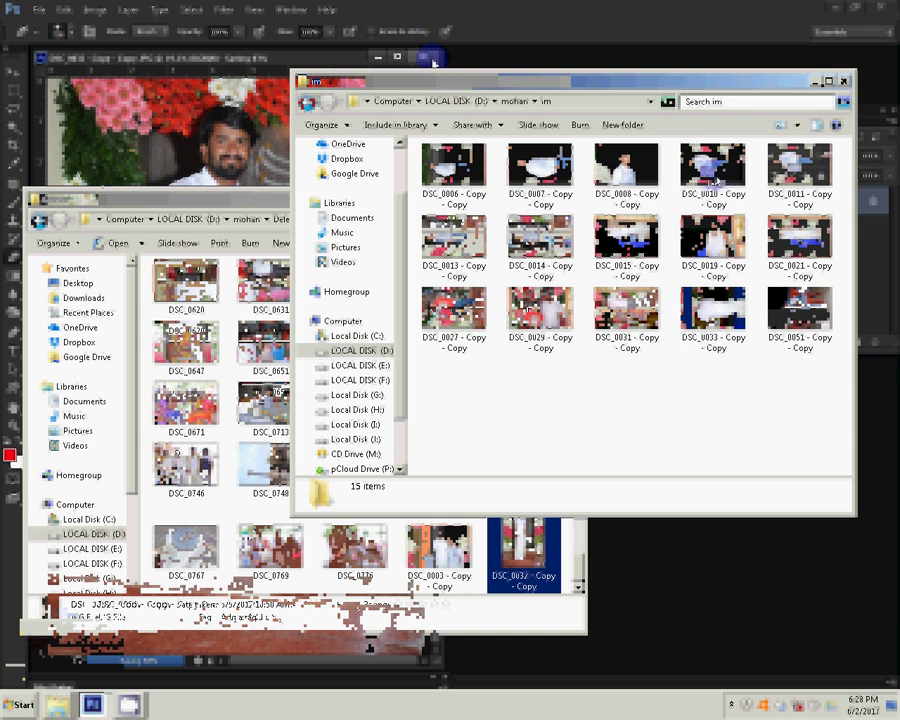
left_click(783, 190)
left_click(716, 176, "ctrl")
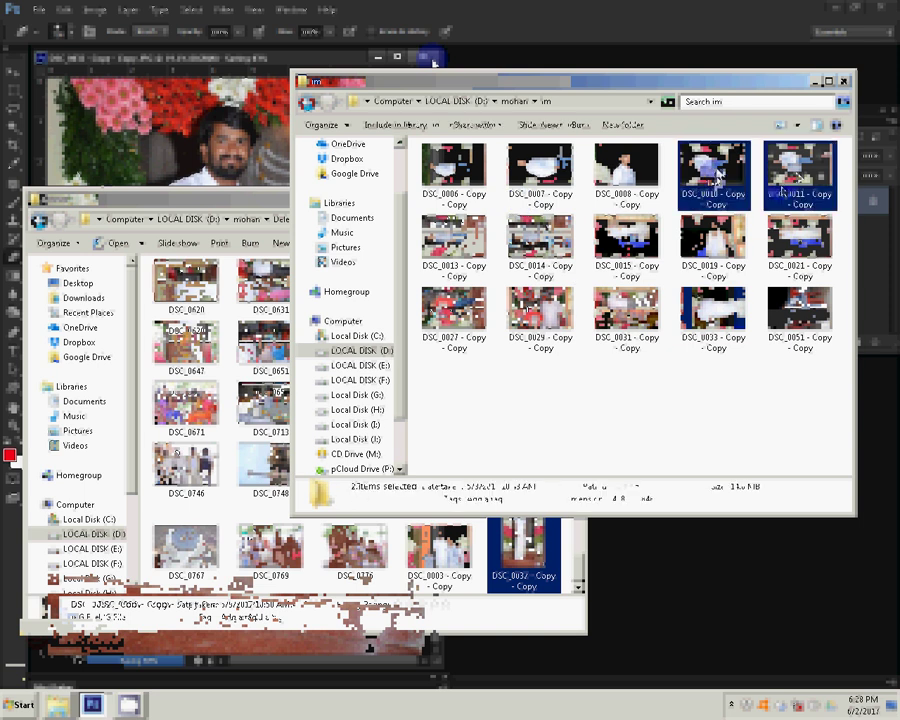
left_click(430, 59)
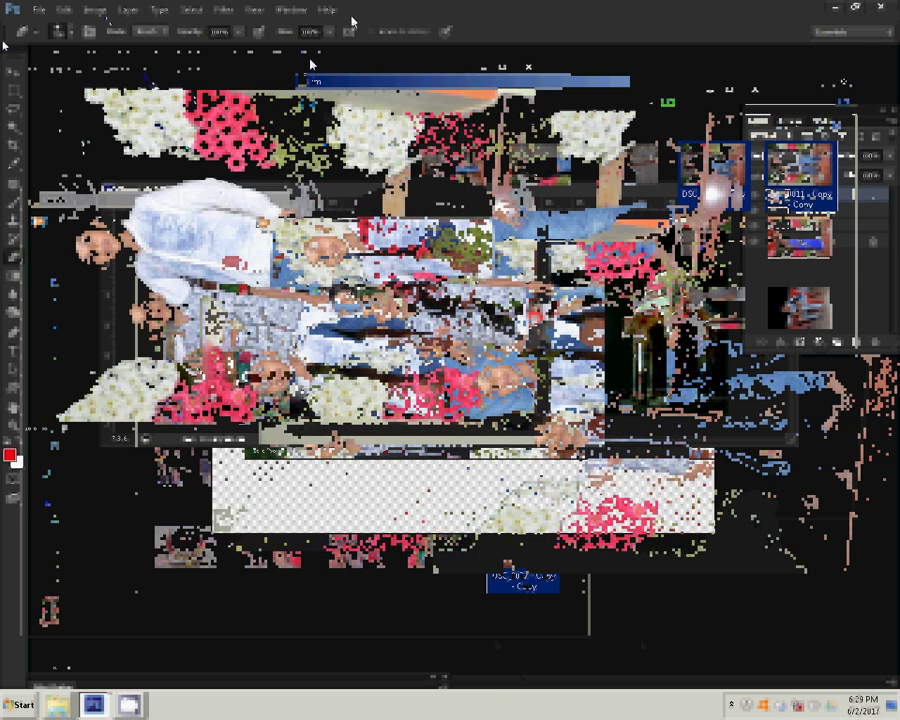
- Rotate the boys' photo 90° clockwise and close the extra photo without saving
left_click(95, 9)
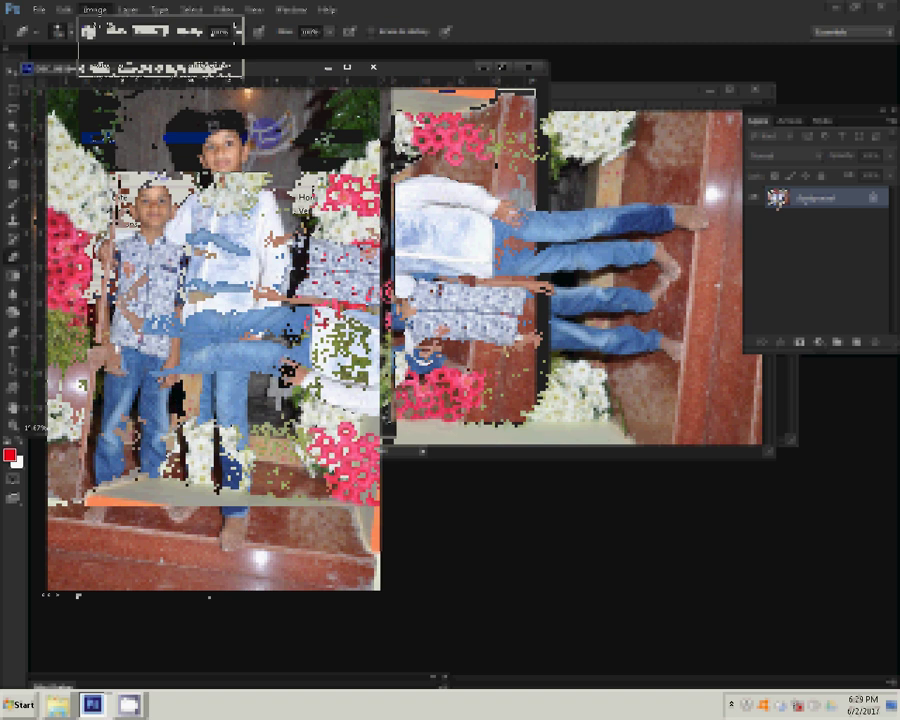
left_click(95, 9)
mouse_move(120, 138)
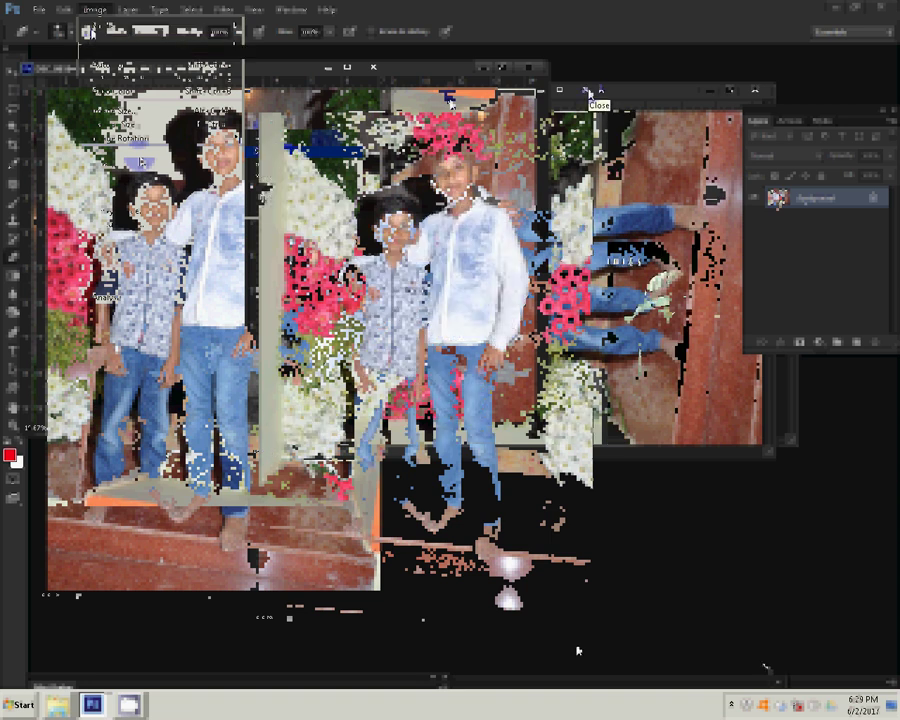
left_click(380, 68)
left_click(456, 265)
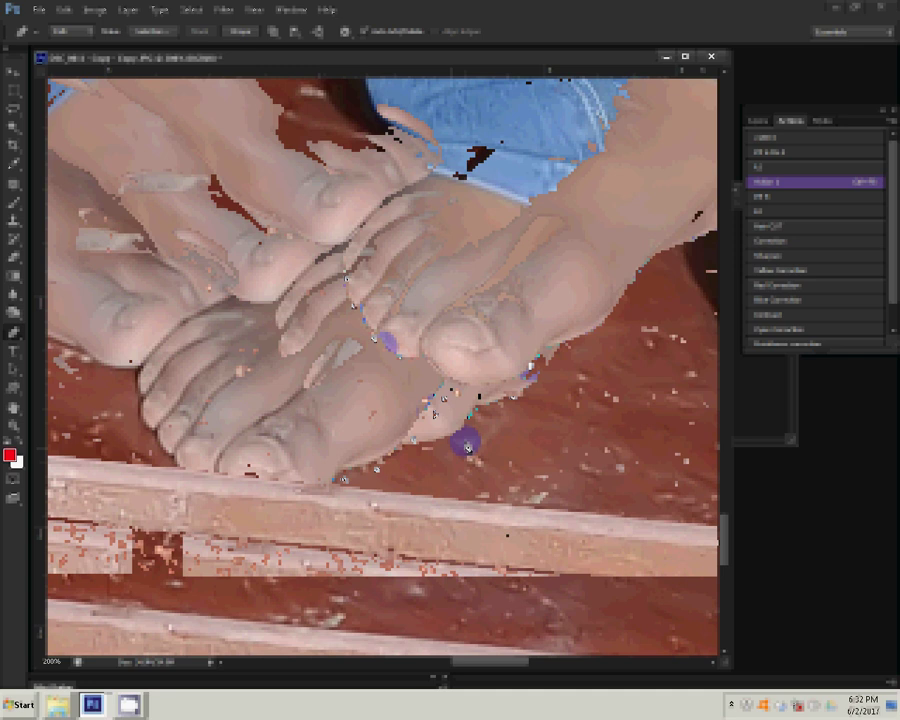
- Add Pen anchors that extend the boy's outline up from his feet along his body
left_click(372, 182)
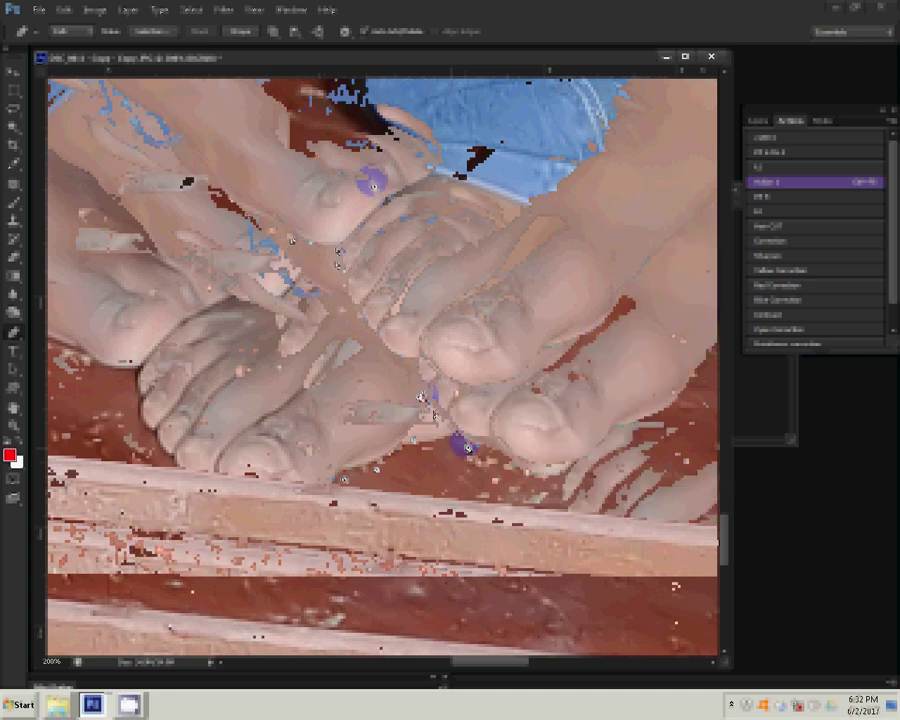
left_click(256, 314)
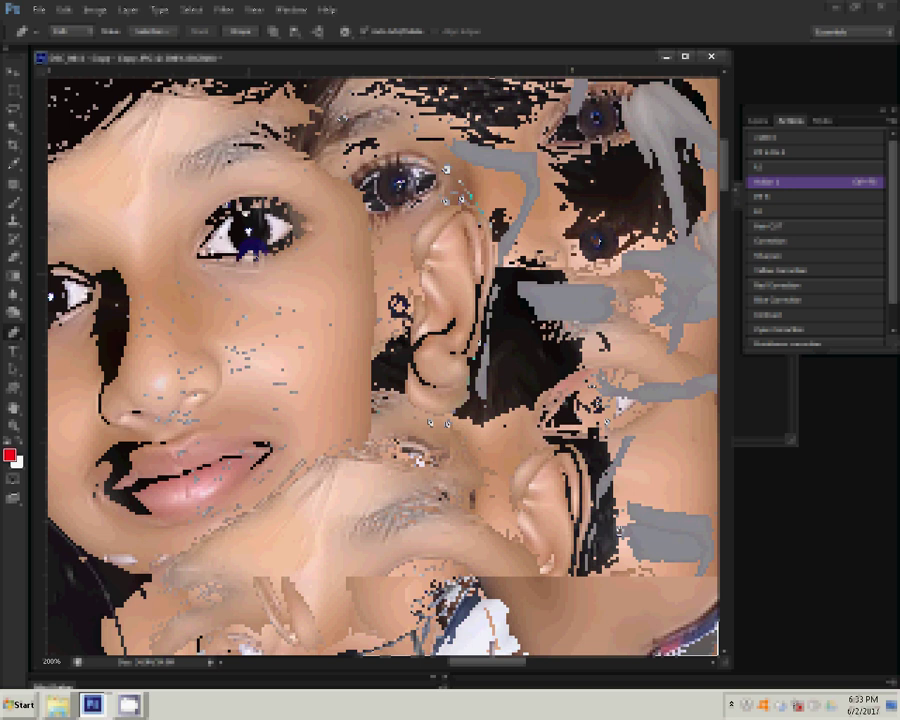
- Right-click the finished path around the boy's face to bring up its path commands
right_click(365, 186)
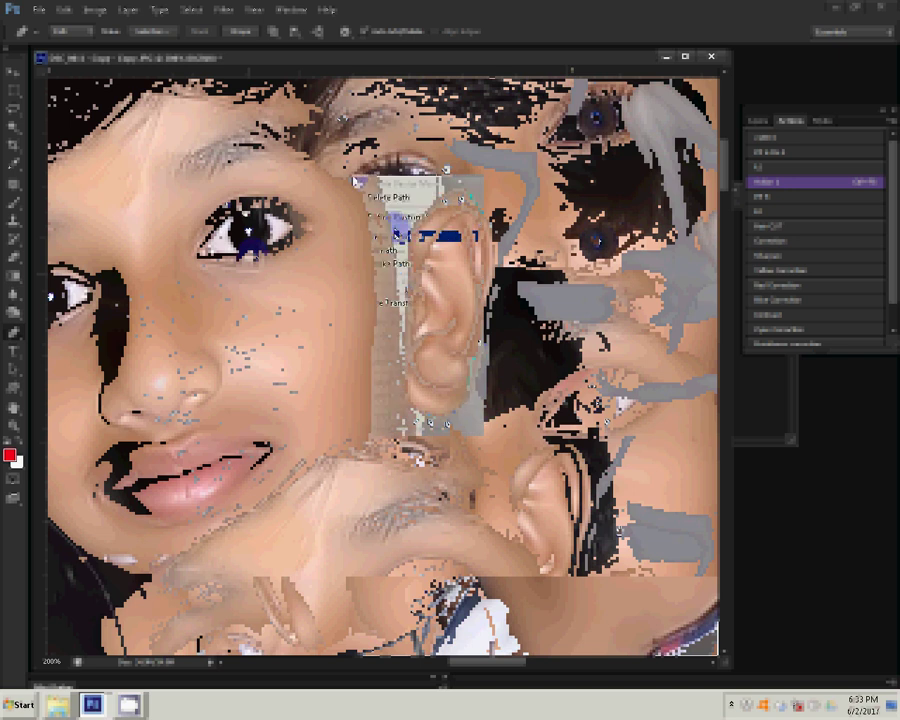
- Convert the path to a selection and delete the background around the boy's face on Layer 1
left_click(420, 230)
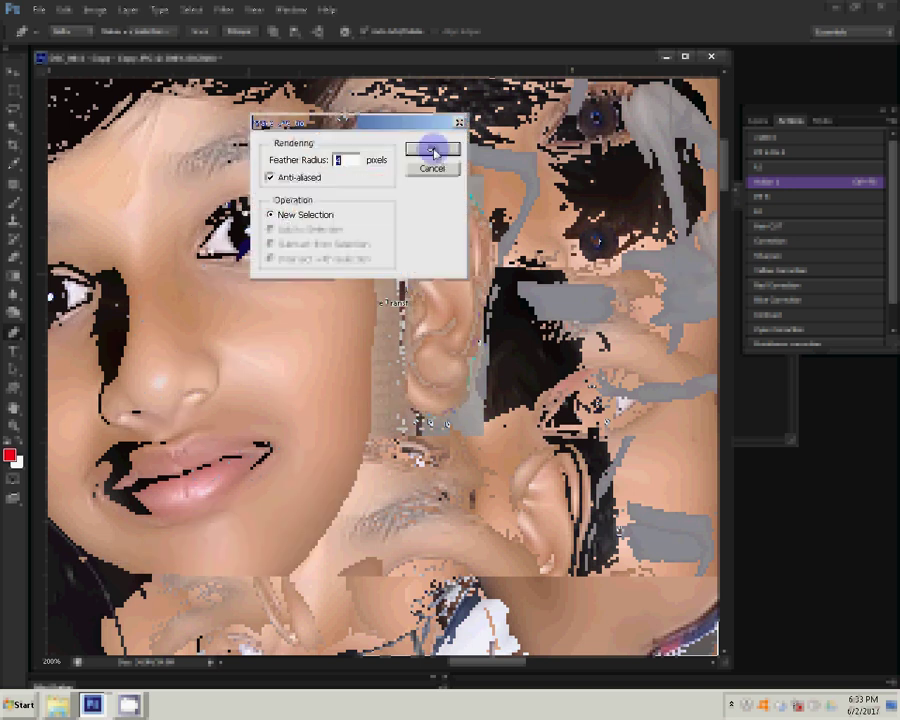
left_click(433, 150)
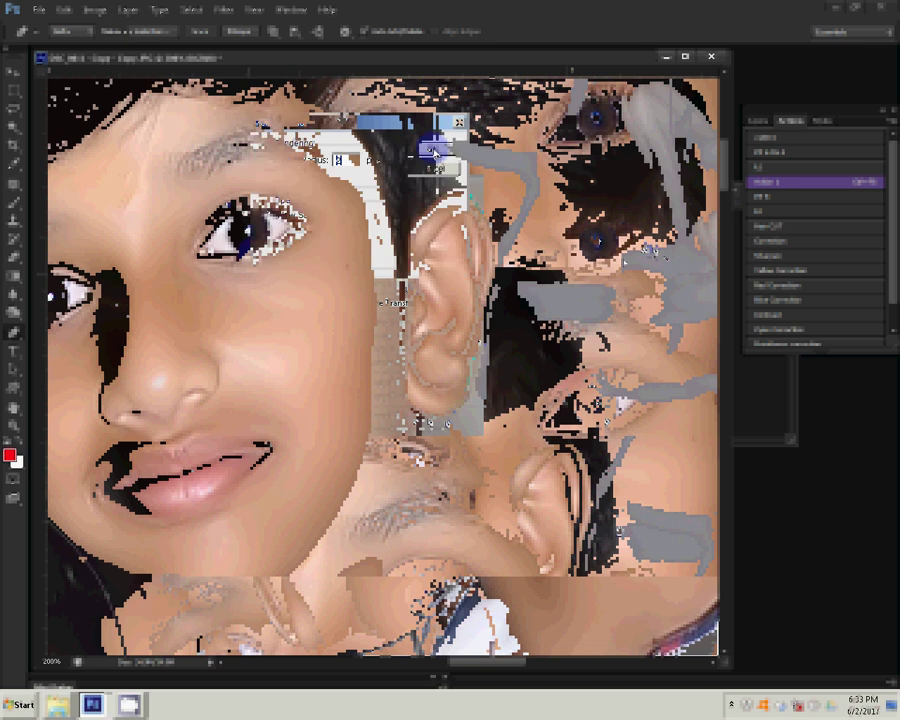
left_click(760, 213)
key("Delete")
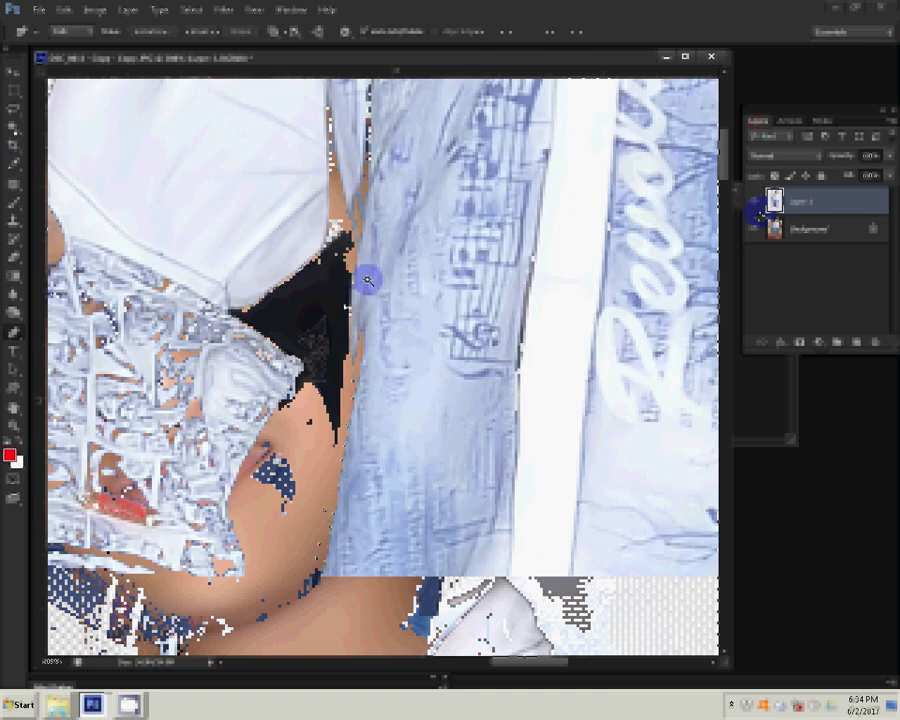
- Feather the Magic Wand selection and delete the dark area between arm and body
right_click(309, 290)
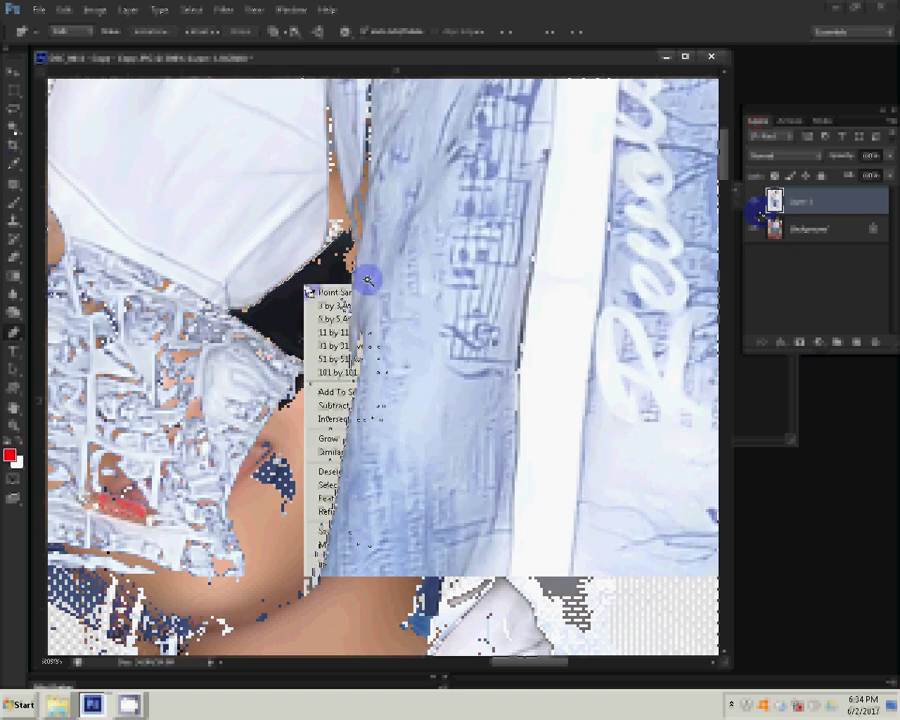
left_click(345, 499)
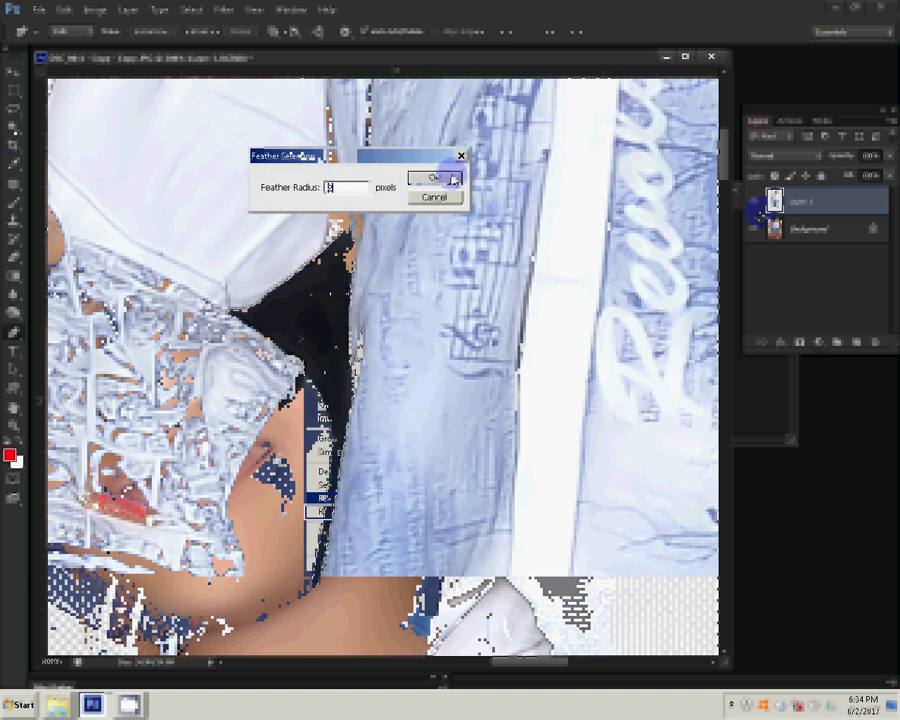
left_click(452, 179)
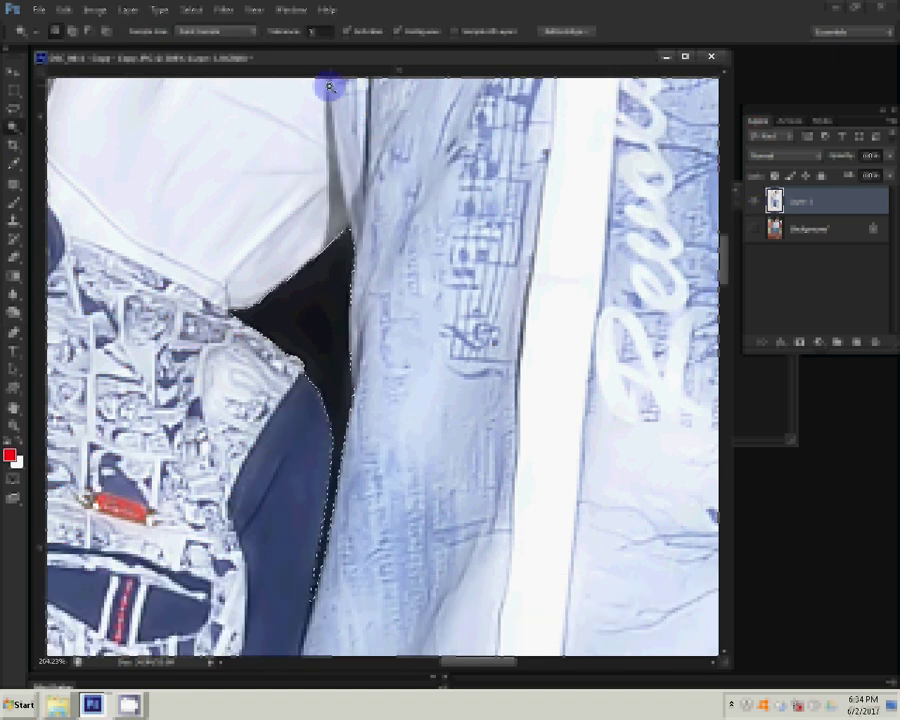
key("Delete")
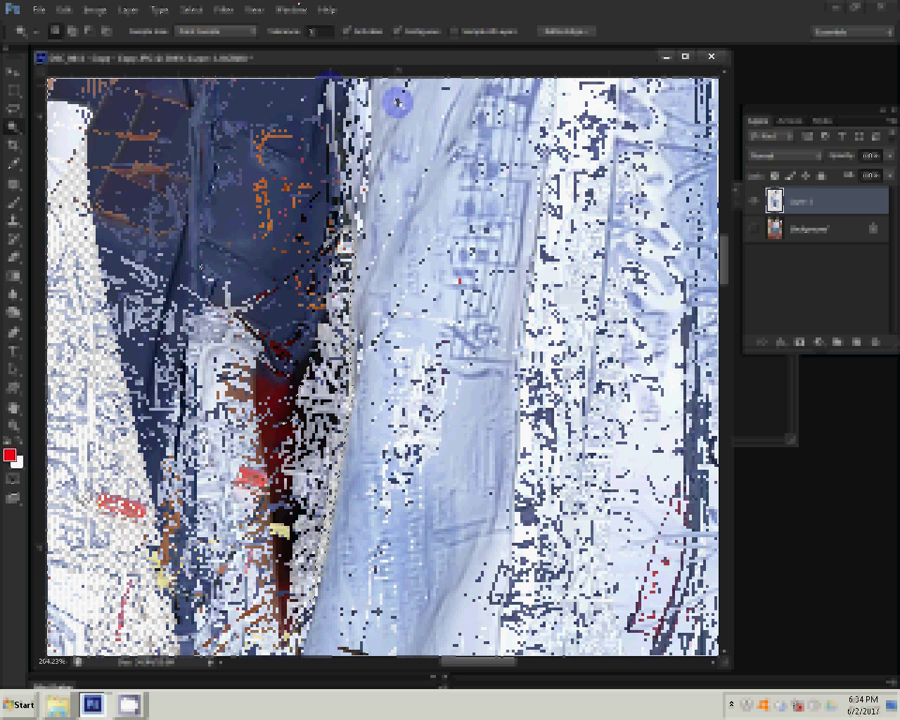
- Feather the background beside the boys' legs, erase it, and zoom out to fit
right_click(288, 234)
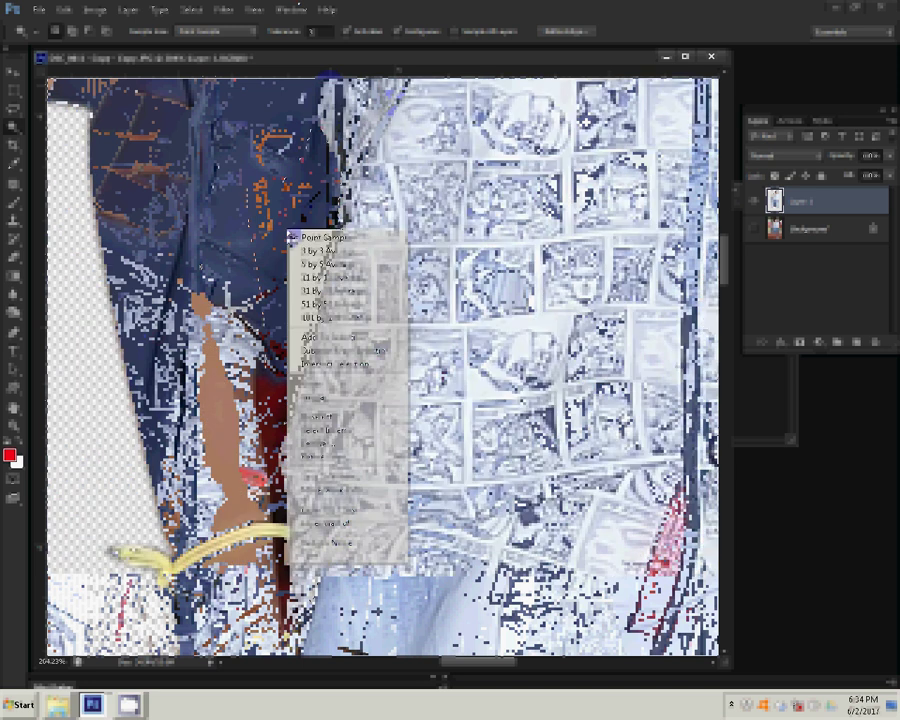
left_click(345, 444)
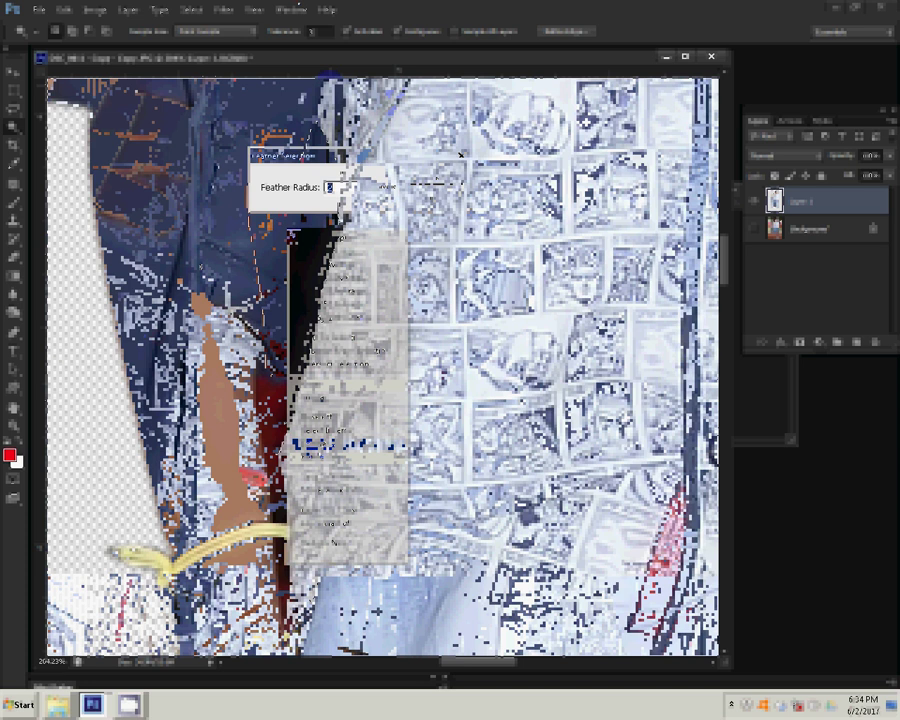
key("Return")
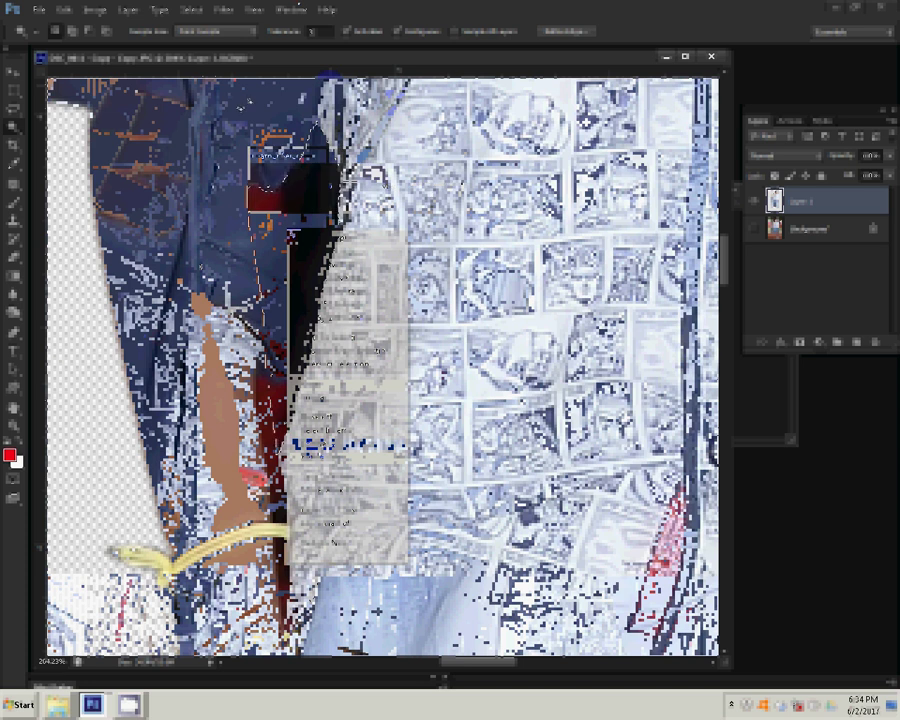
key("Delete")
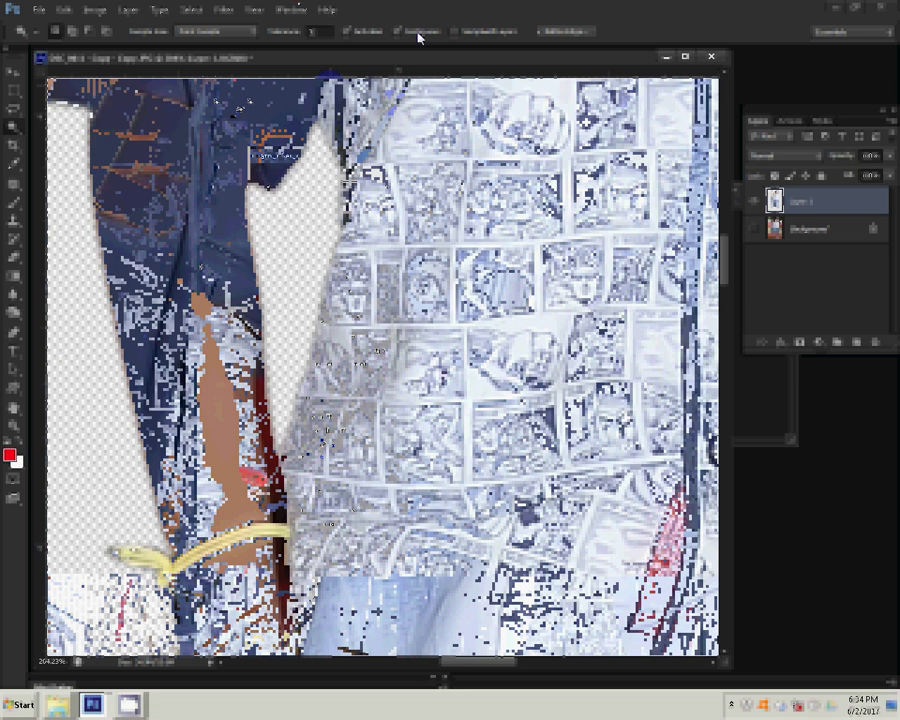
key("z")
key("ctrl+0")
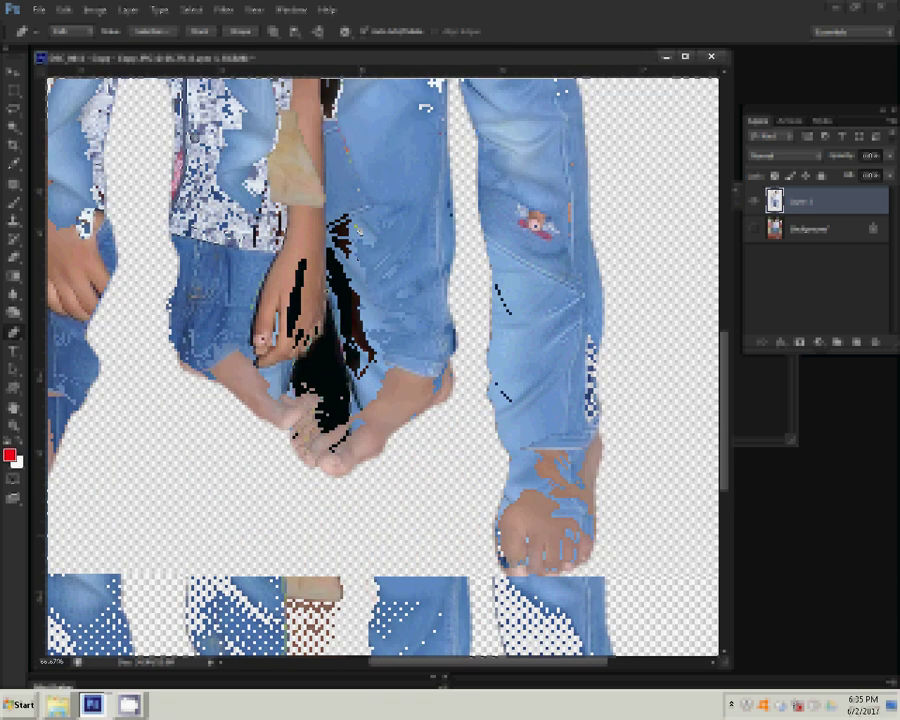
- Trace the leftover dark edge along the jeans with a Pen path and fill it
left_click(361, 263)
left_click(365, 288)
left_click(370, 313)
left_click(377, 360)
left_click(343, 182)
right_click(325, 177)
left_click(375, 249)
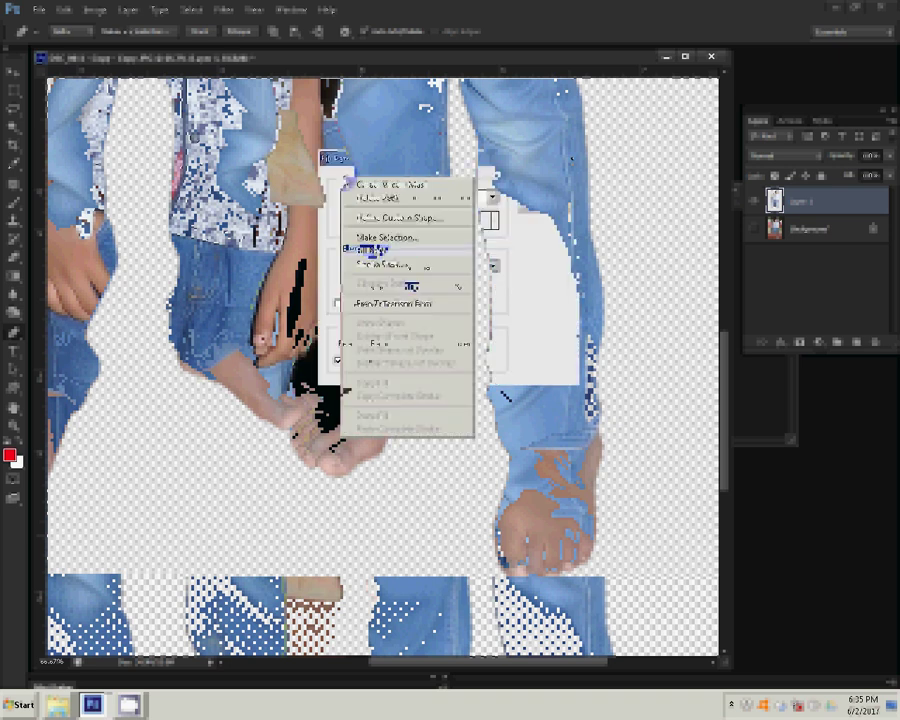
key("Return")
left_click(371, 178)
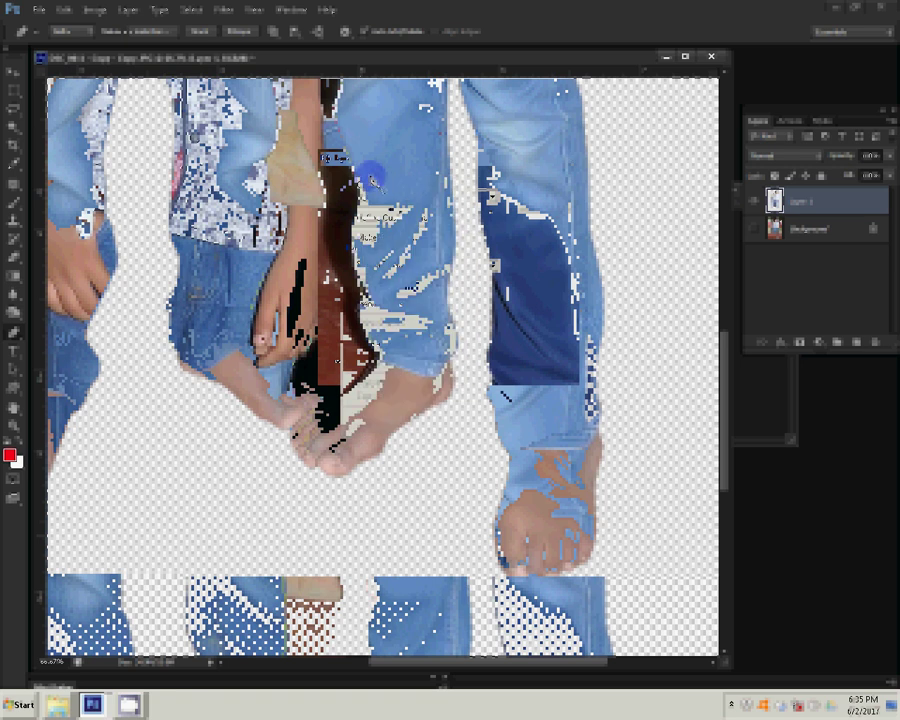
- Convert the traced path to a selection and clear the remaining backdrop between the legs
right_click(318, 181)
left_click(356, 233)
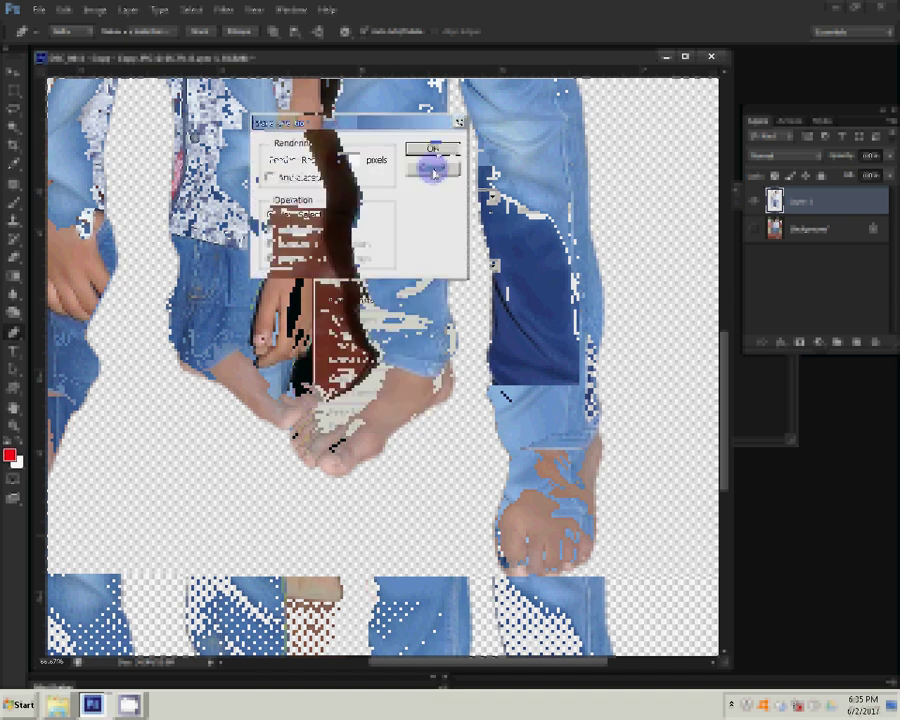
left_click(432, 160)
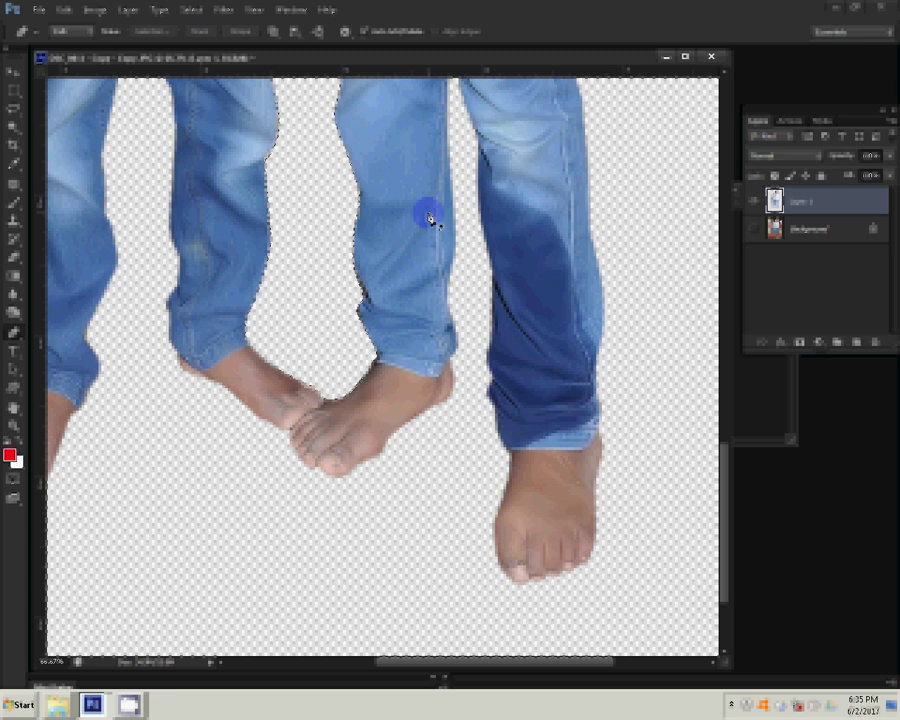
left_click(446, 160)
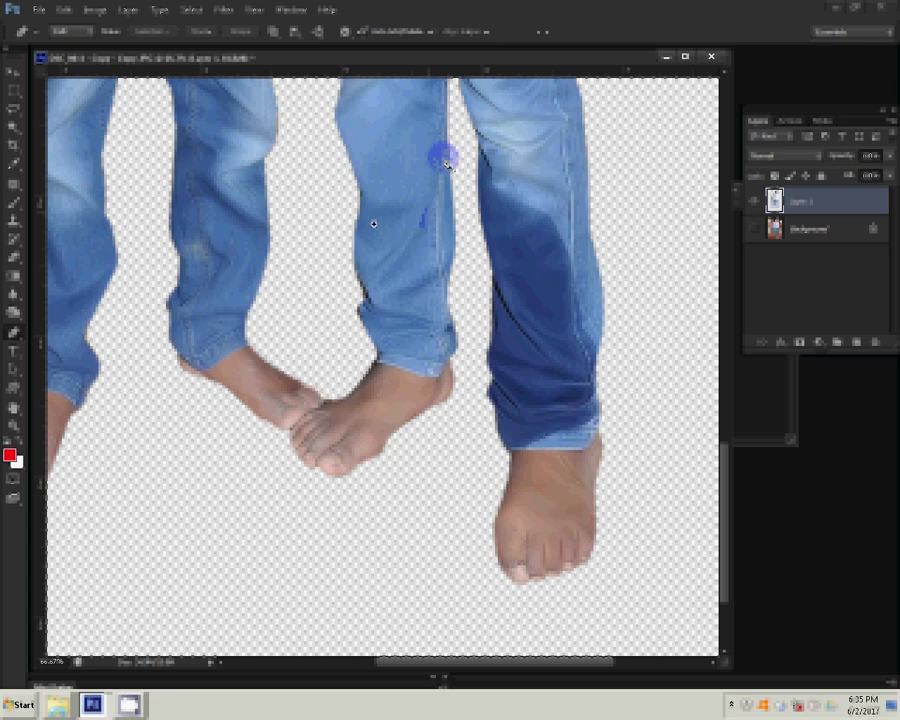
left_click(396, 230)
- Save the boys cutout as a PSD in the mohan > bairav folder
left_click_drag(390, 60, 432, 44)
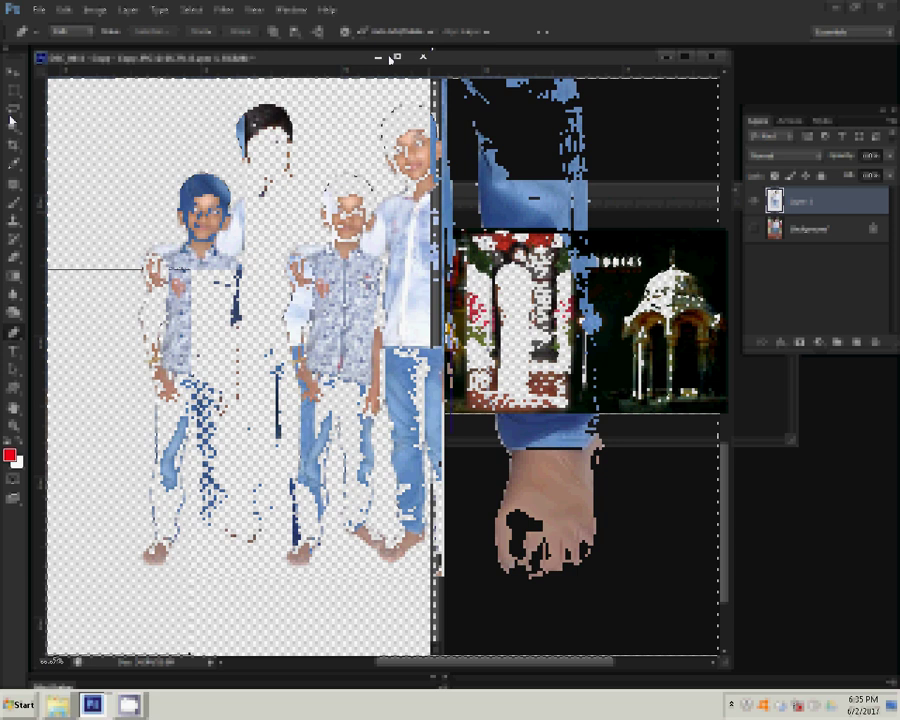
key("alt+f")
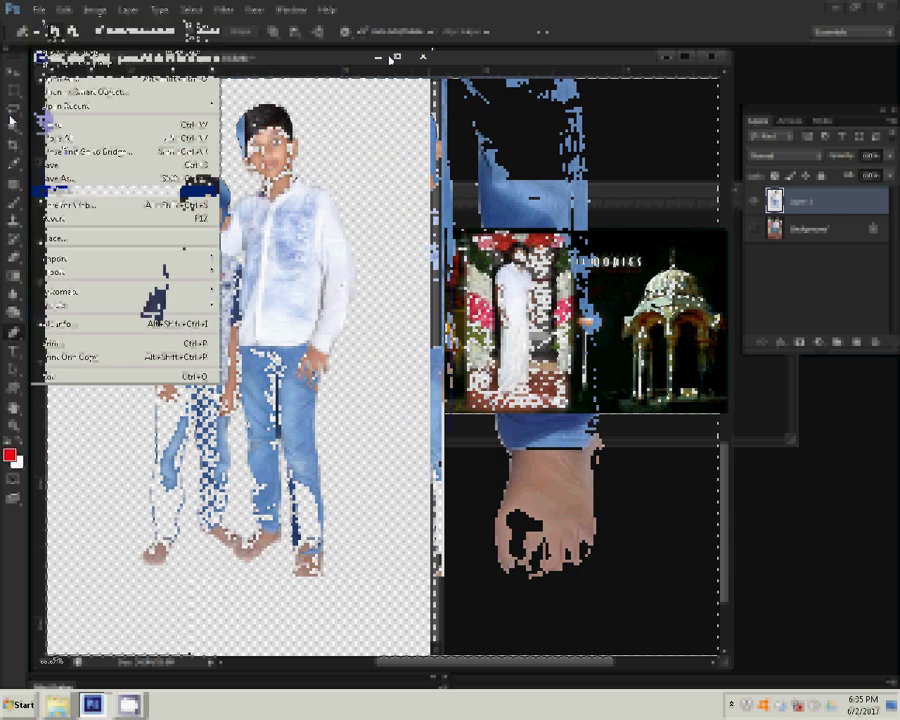
left_click(58, 178)
left_click(541, 111)
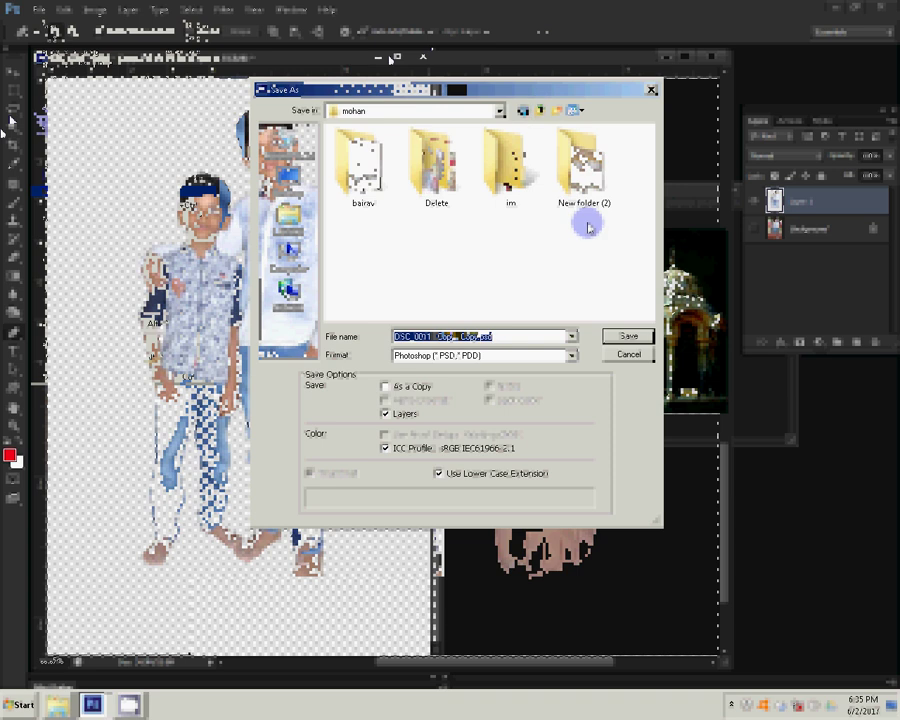
left_click(345, 176)
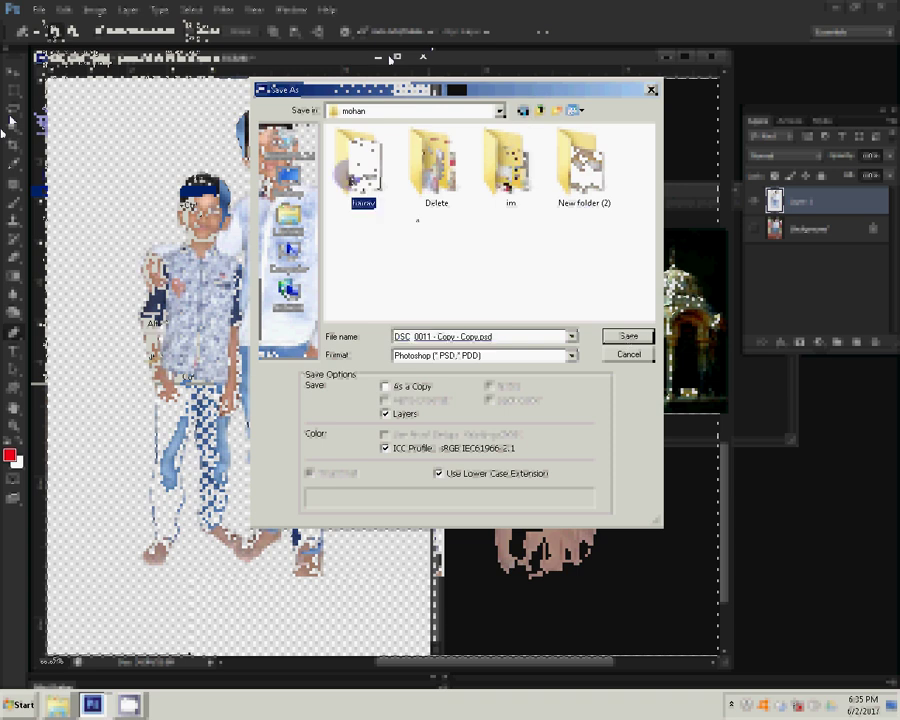
left_click(628, 337)
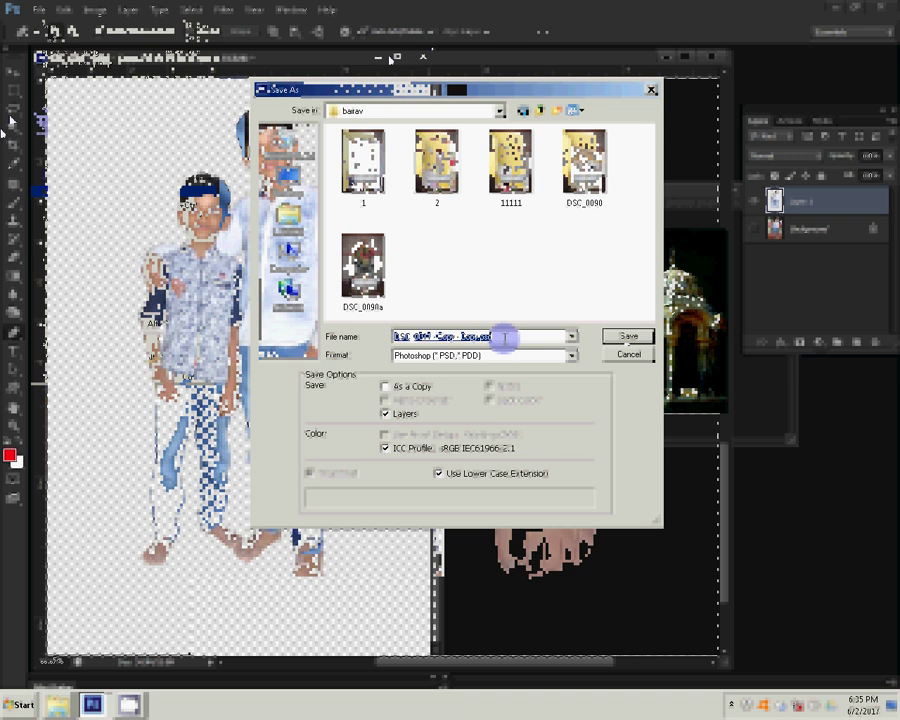
key("Return")
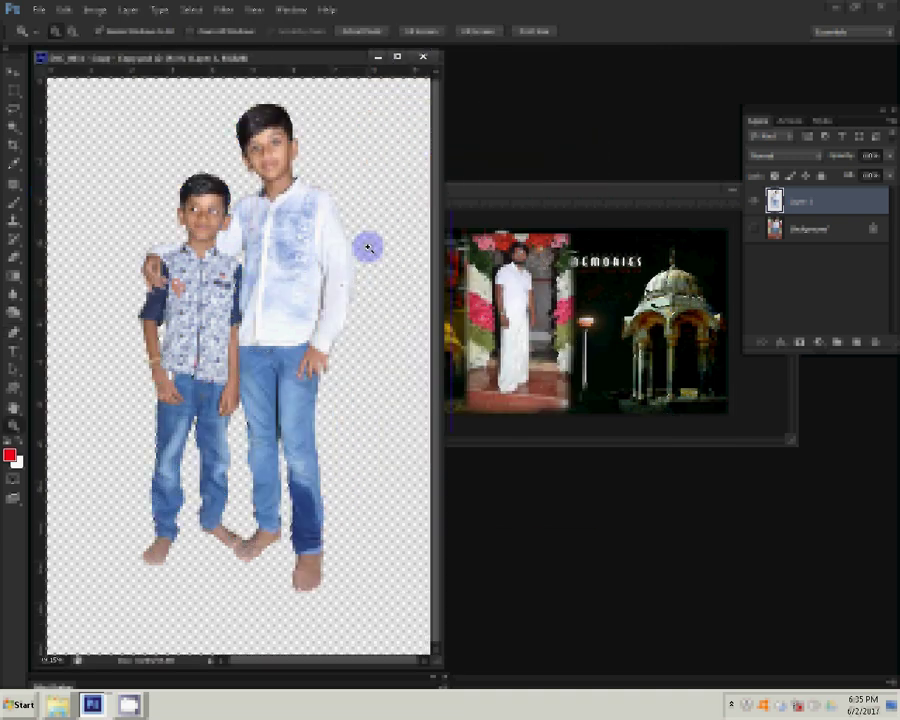
- Drag the boys into the album, scale them down and place them beside the pavilion
mouse_move(176, 220)
left_mouse_down()
mouse_move(290, 260)
mouse_move(676, 299)
mouse_move(678, 336)
mouse_move(668, 302)
left_mouse_up()
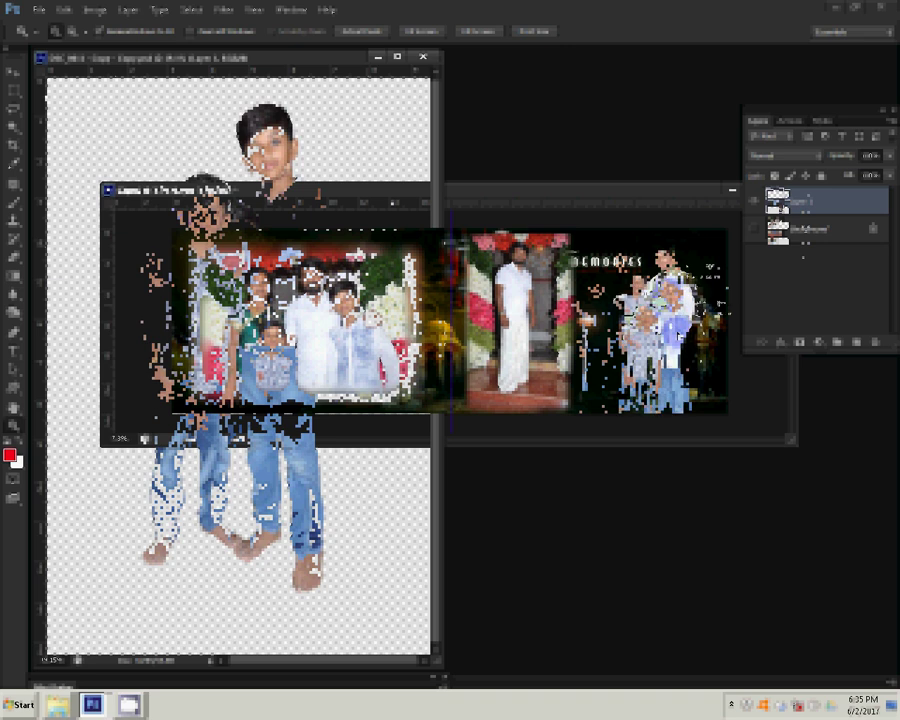
key("ctrl+t")
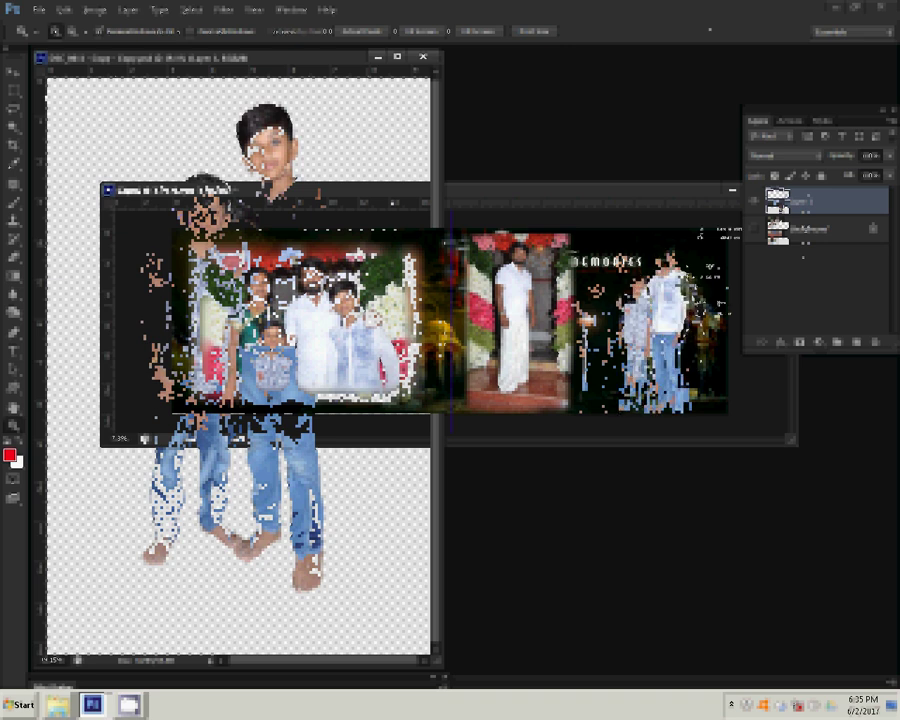
left_click_drag(716, 226, 708, 234)
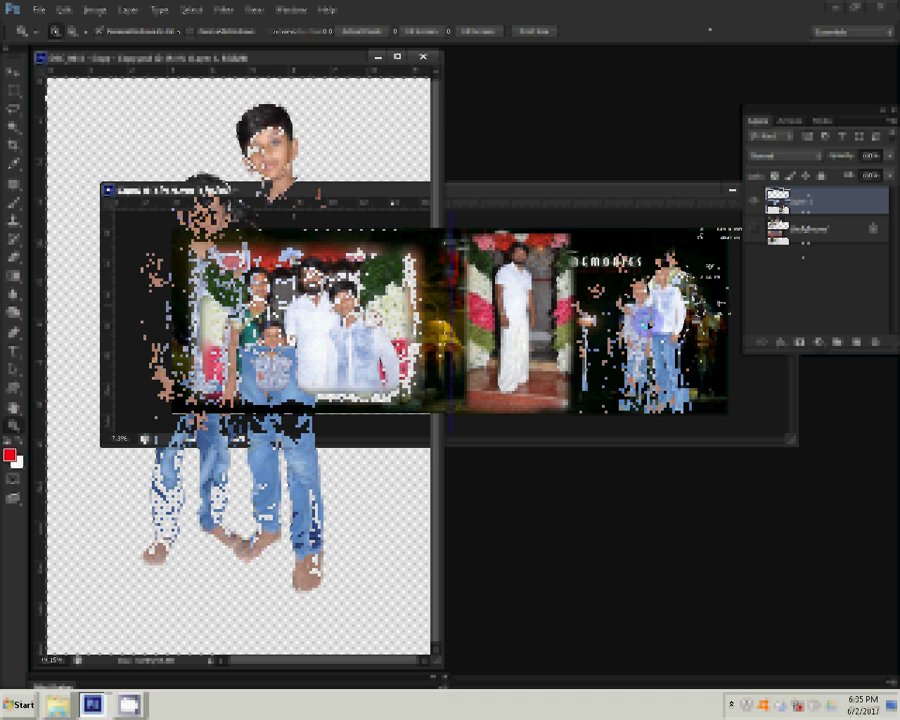
left_click_drag(652, 318, 633, 332)
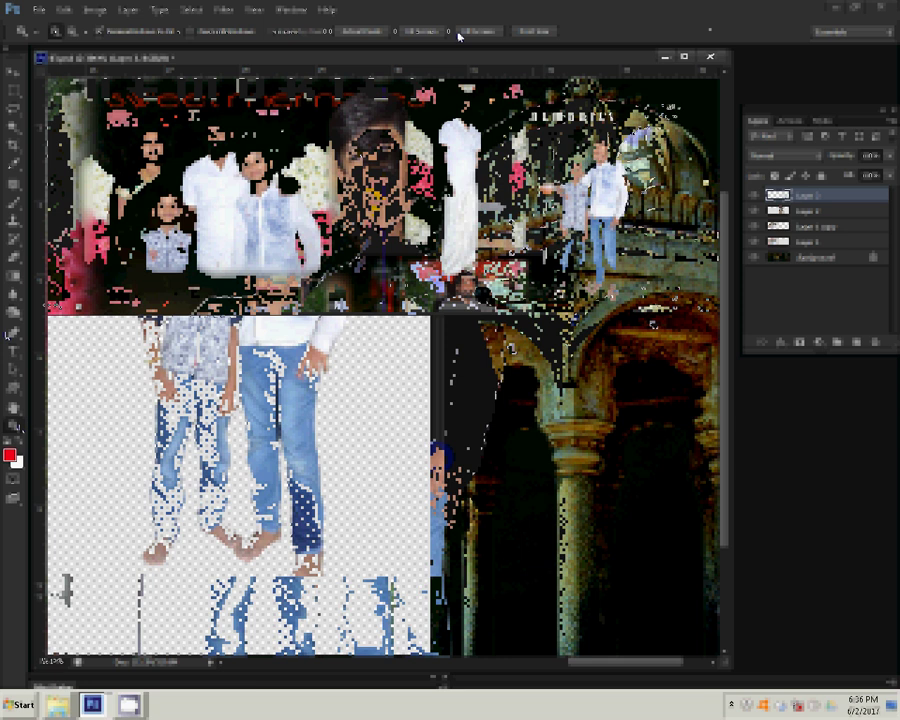
key("ctrl+t")
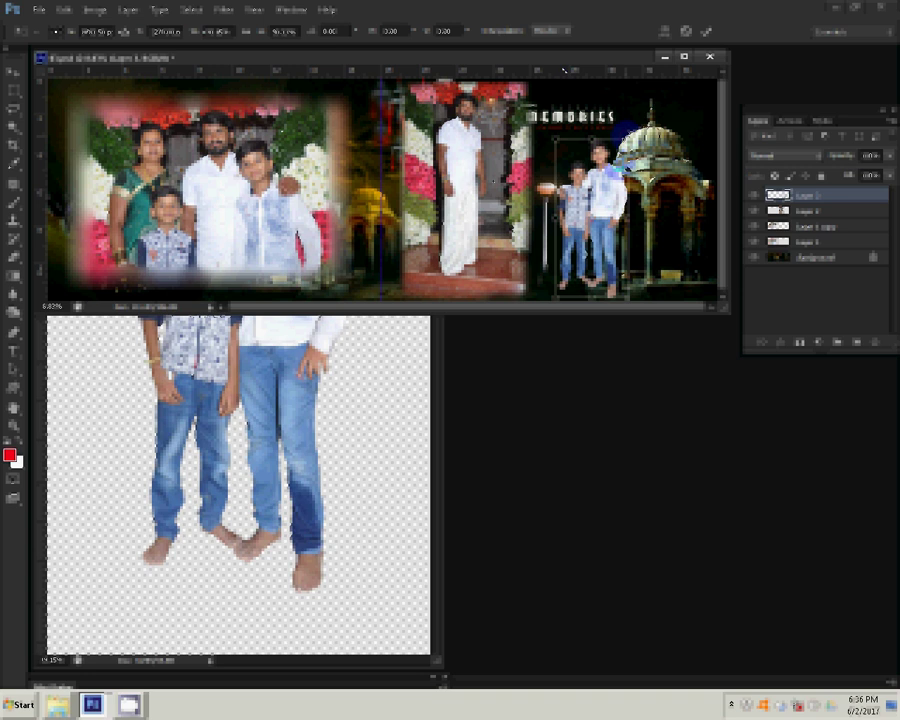
- Close the boys cutout document and bring up the Delete folder window
left_click(300, 420)
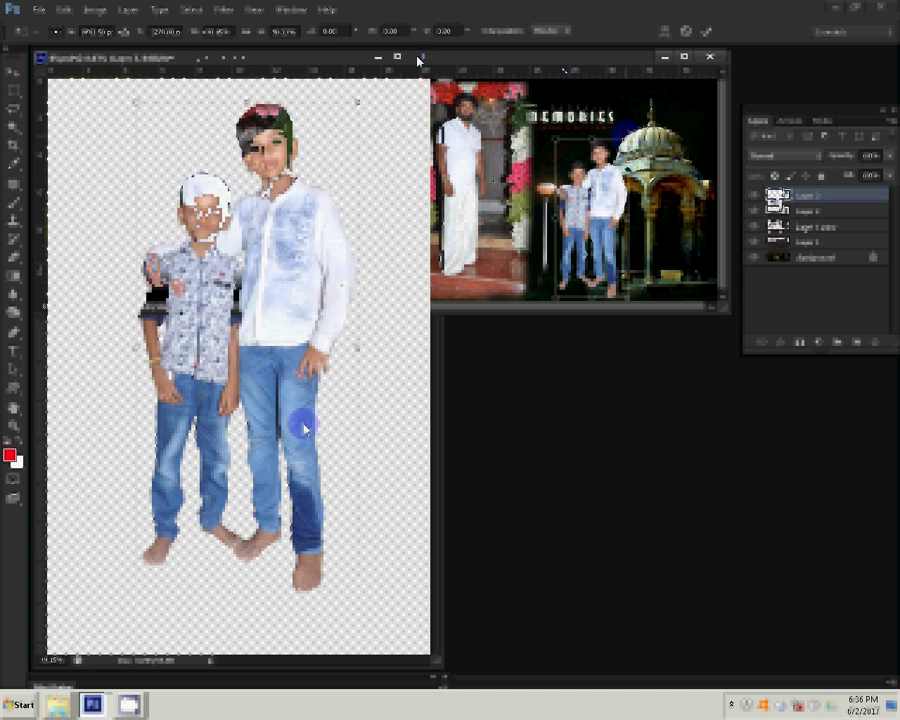
left_click(421, 58)
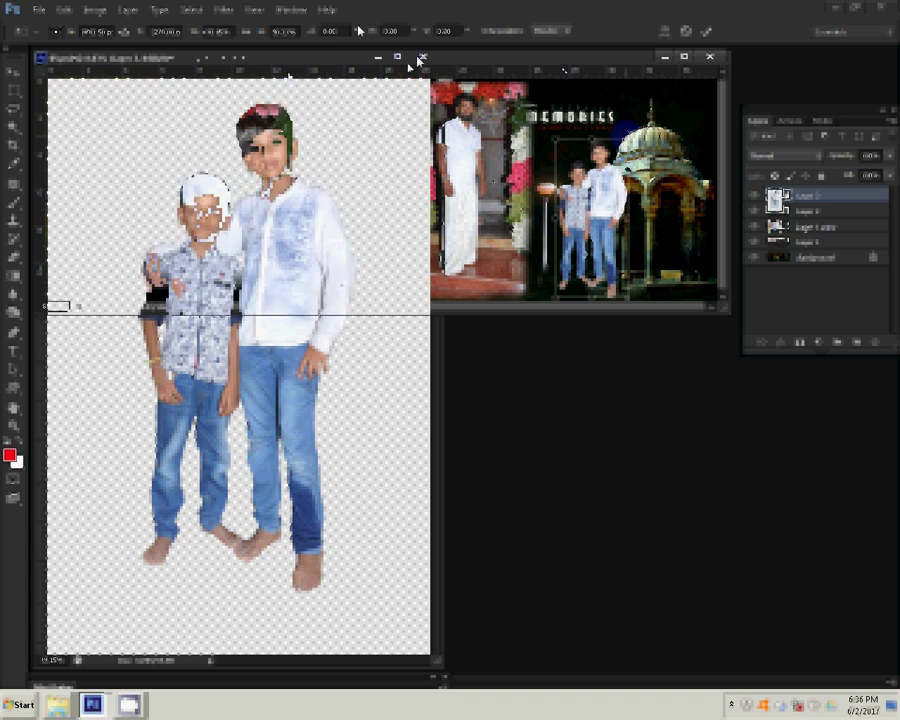
left_click(58, 705)
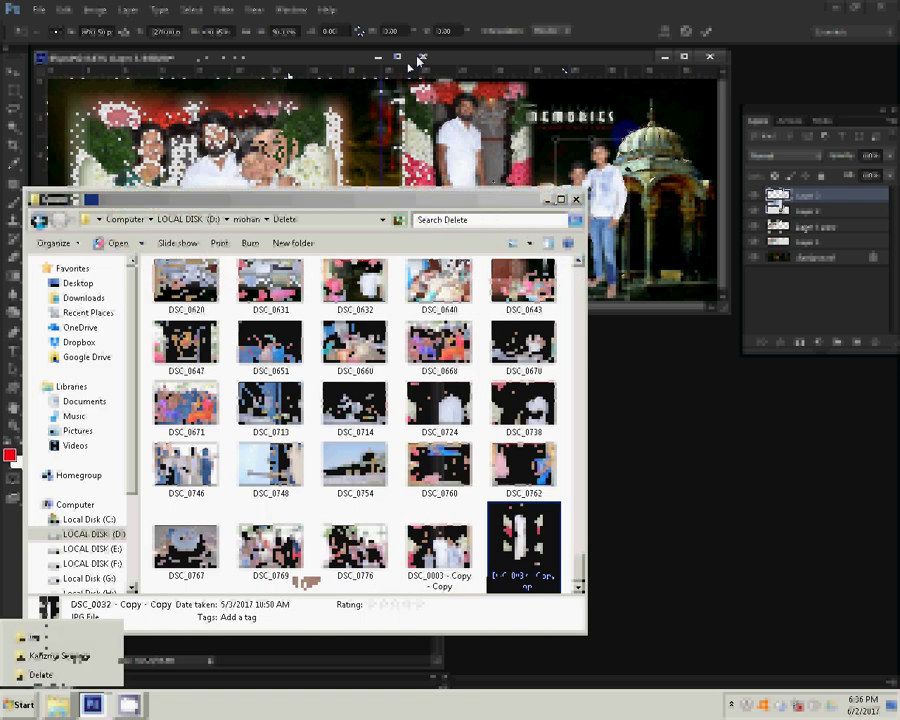
- Select photo DSC_0008 in the im folder and return to the Photoshop album
left_click(35, 637)
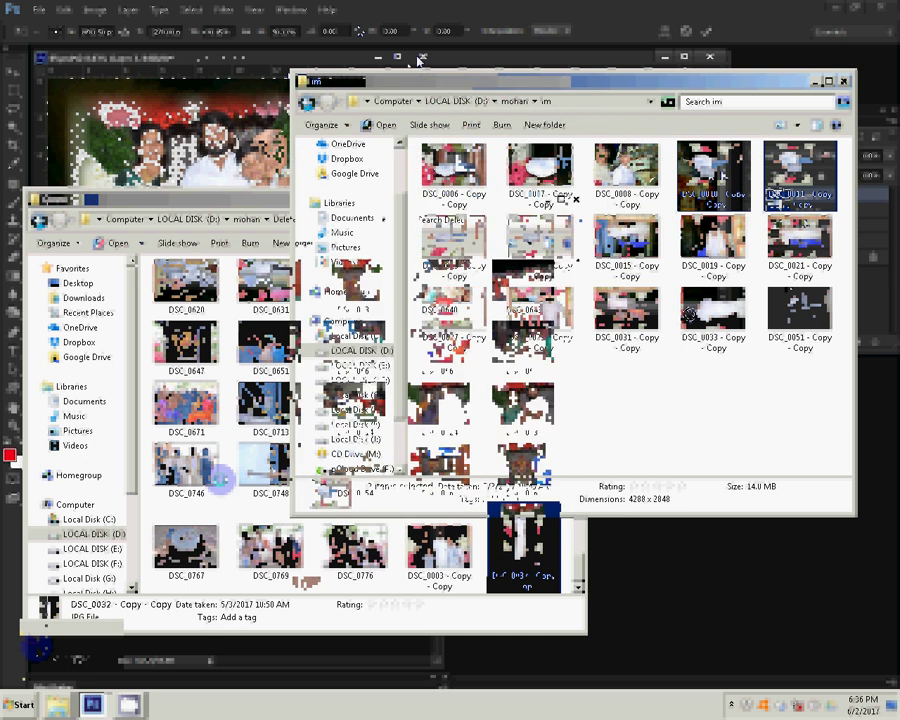
key("Left")
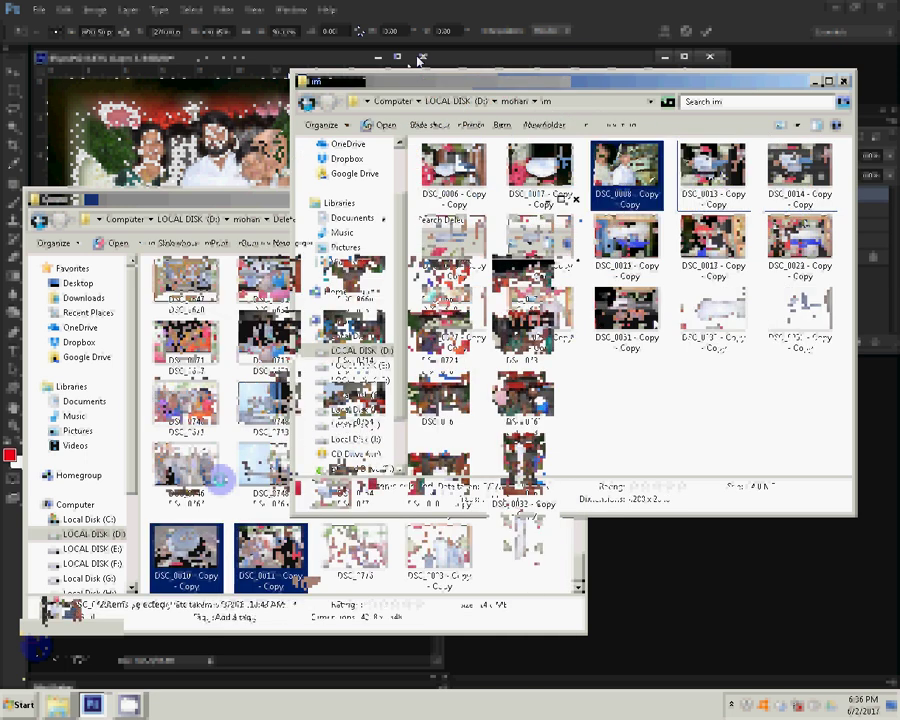
left_click(740, 628)
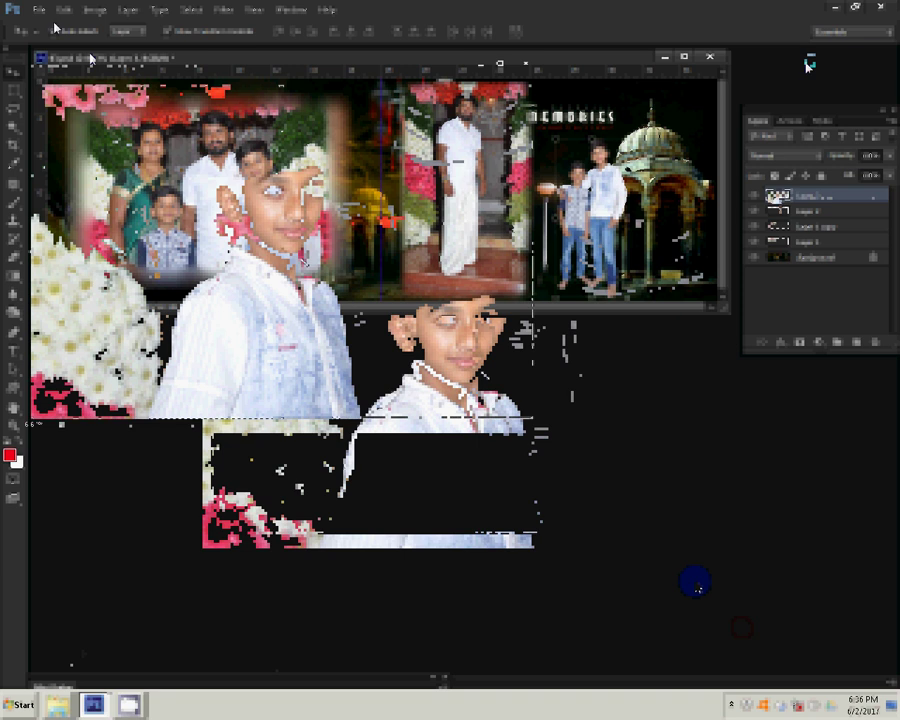
- Resize the boy's close-up to 3 inches wide with Scale Styles enabled
left_click(95, 9)
left_click(112, 110)
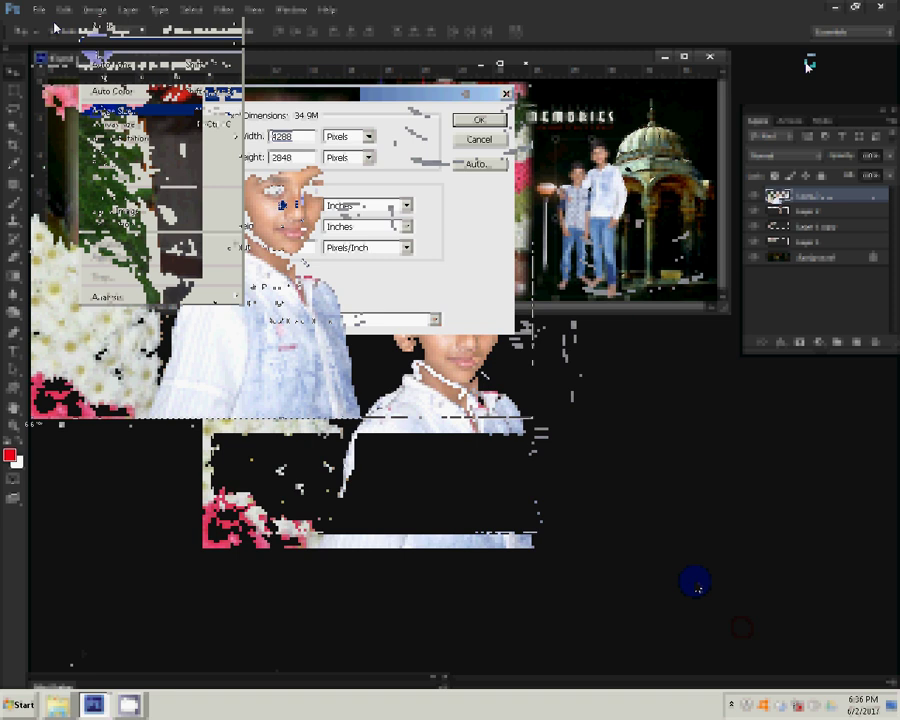
left_click(217, 273)
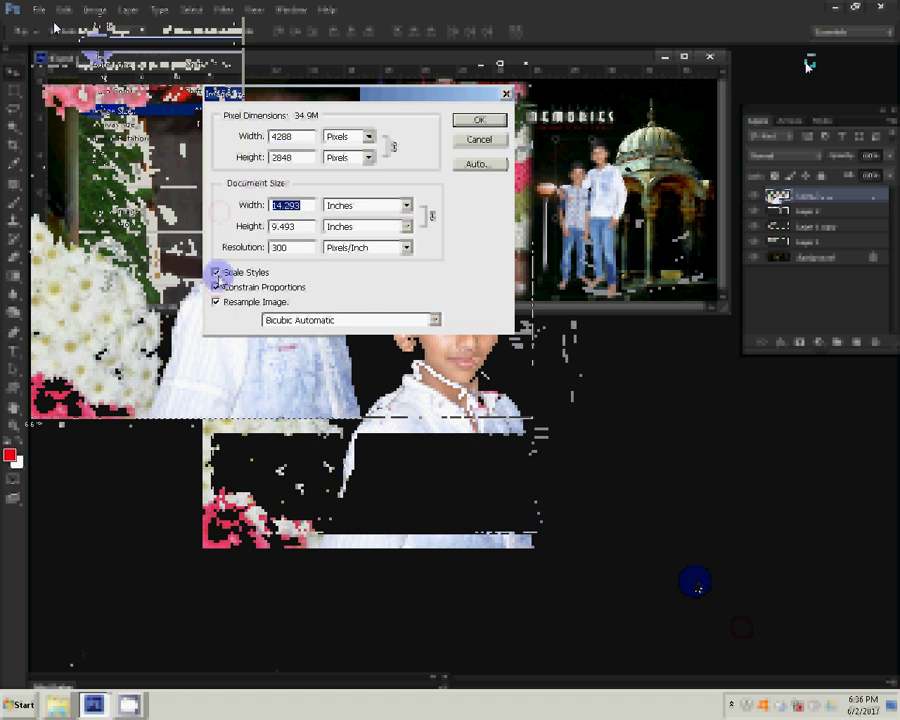
type("3")
key("Return")
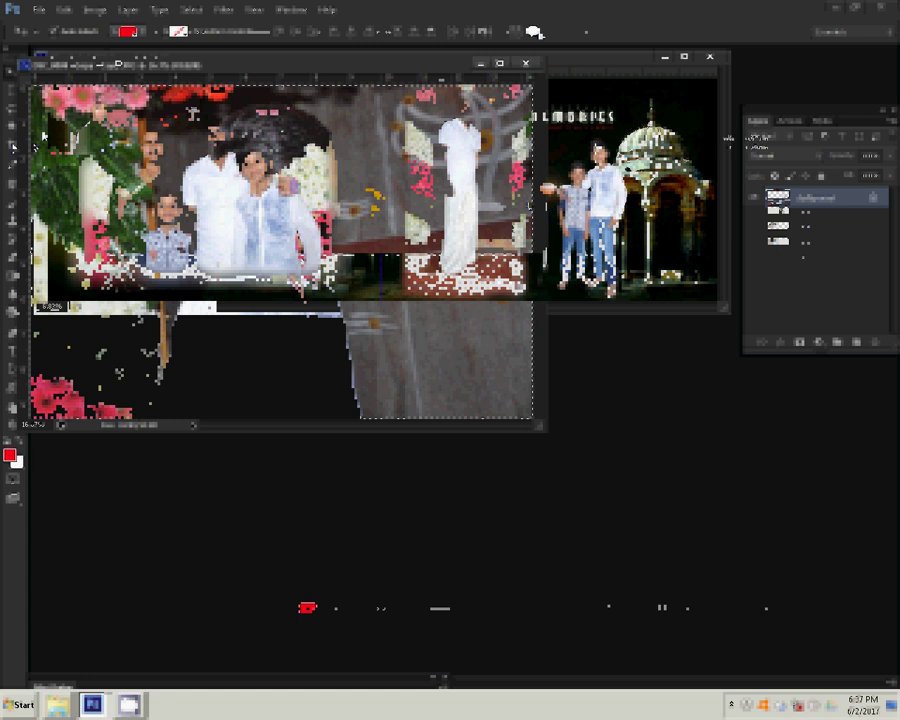
- Draw a red speech bubble over the dome and rasterize its layer
left_click_drag(728, 136, 715, 135)
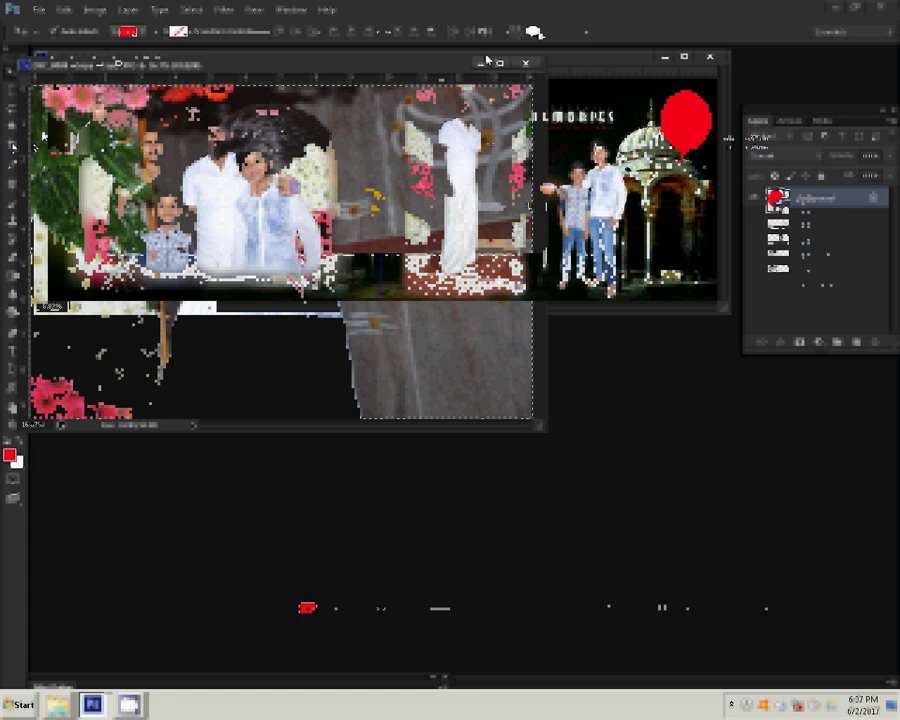
right_click(828, 211)
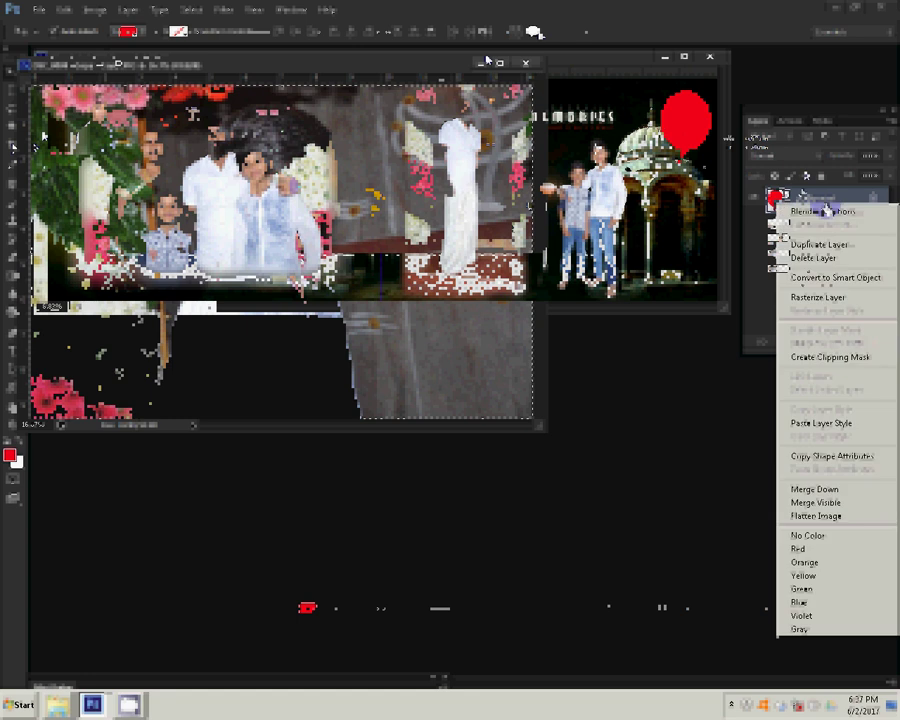
left_click(812, 298)
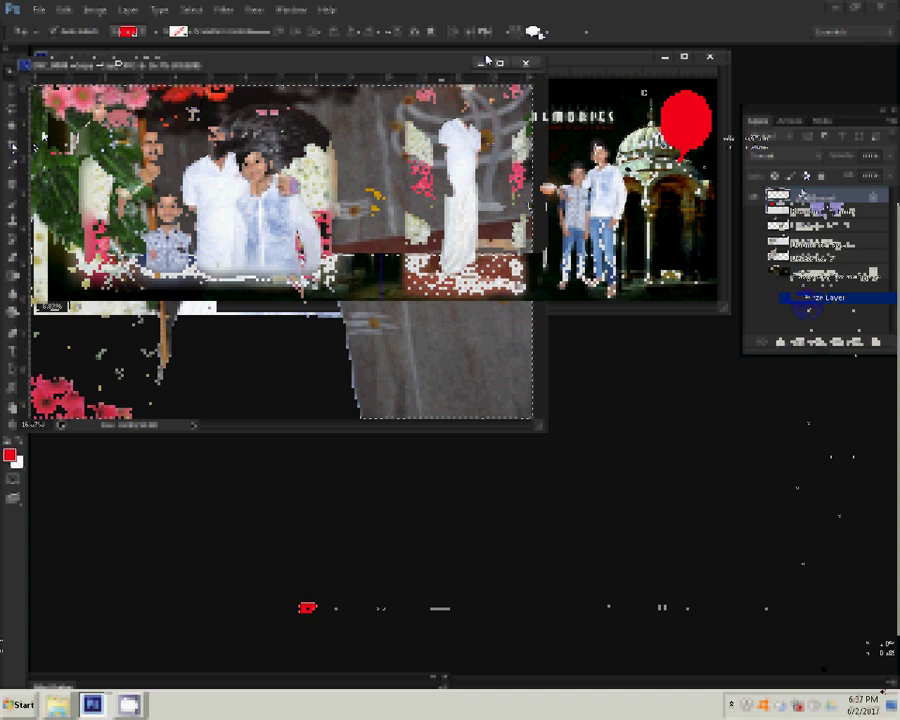
left_click(487, 61)
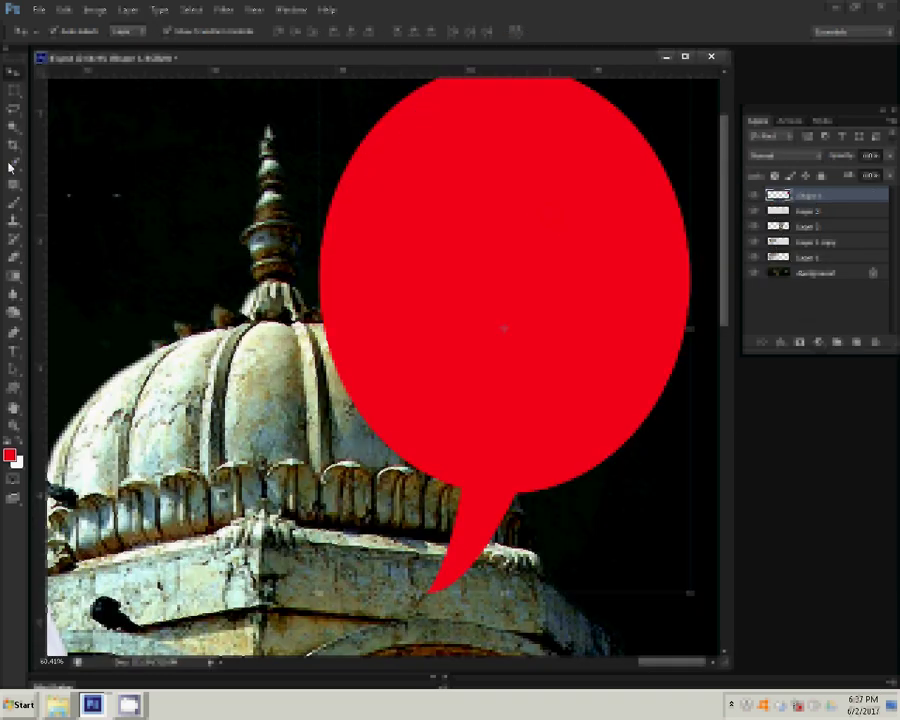
- Magic-wand the red bubble and close the boy photo without saving
left_click(524, 280)
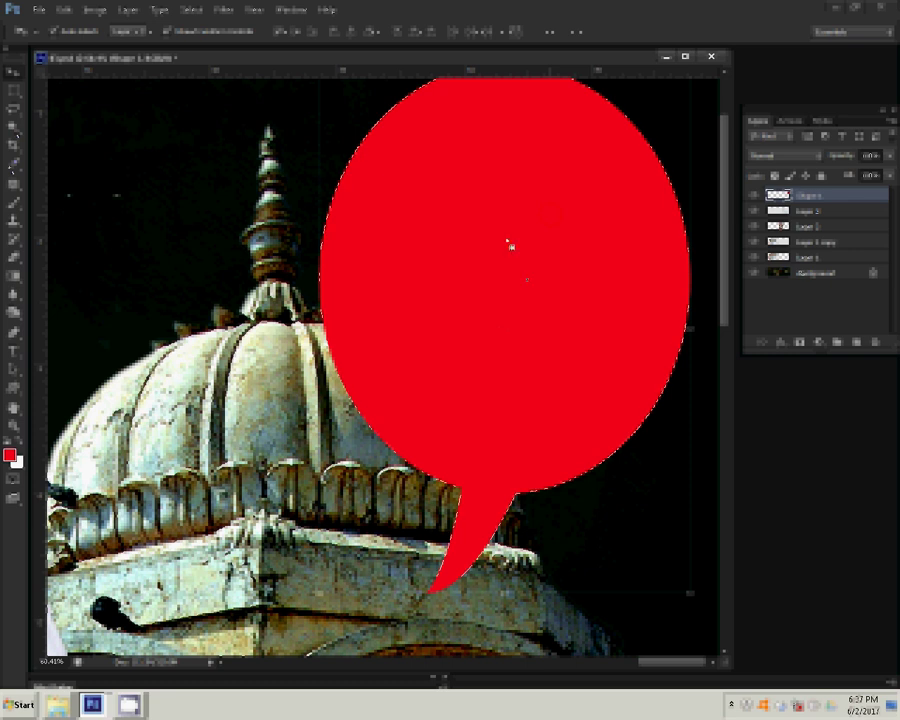
left_click(68, 12)
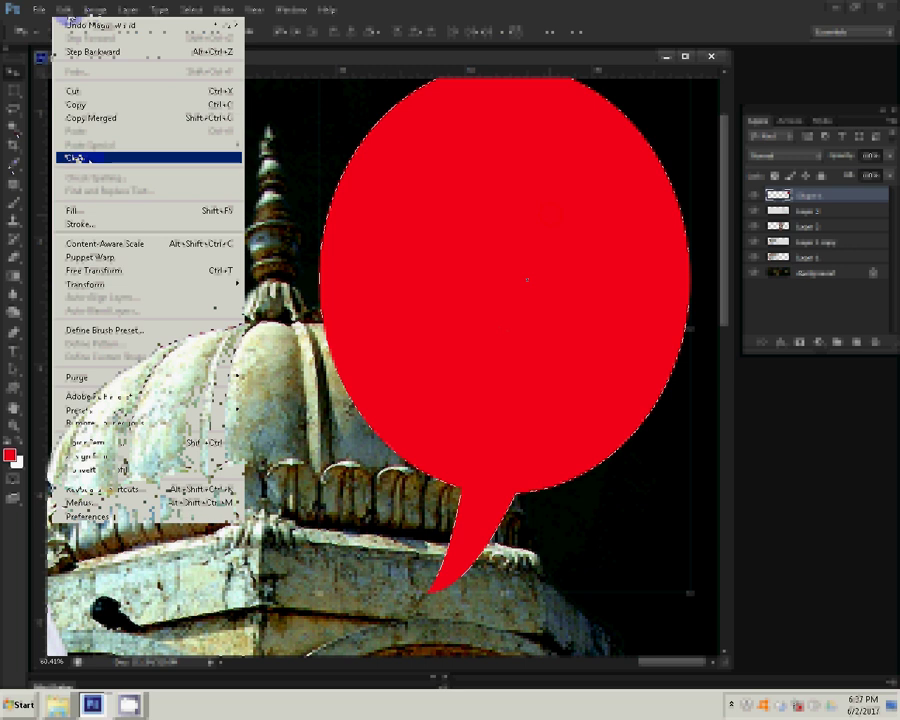
left_click(90, 157)
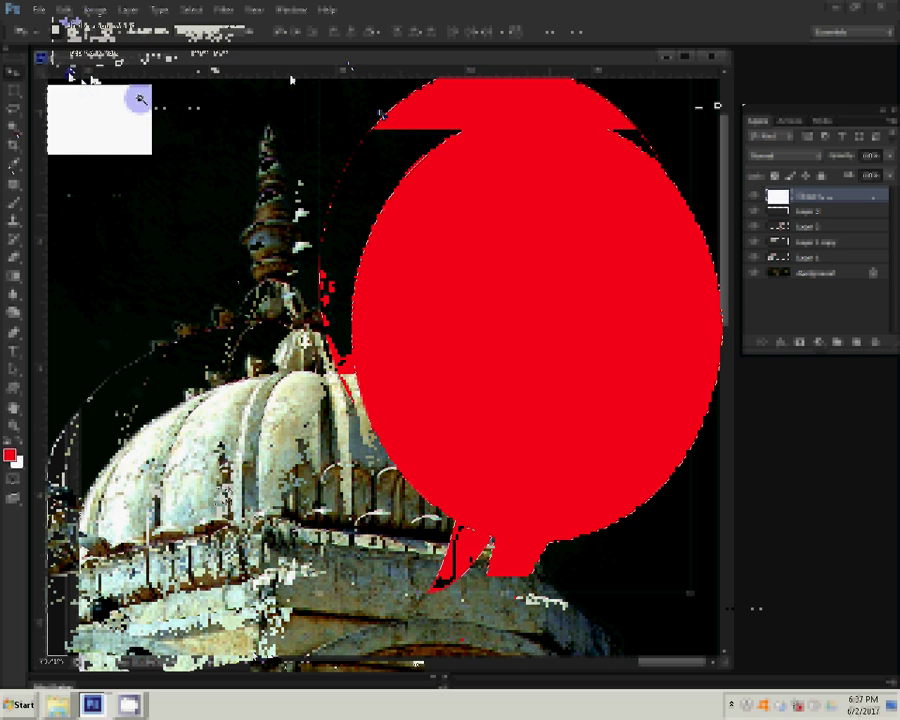
left_click(109, 50)
left_click(468, 264)
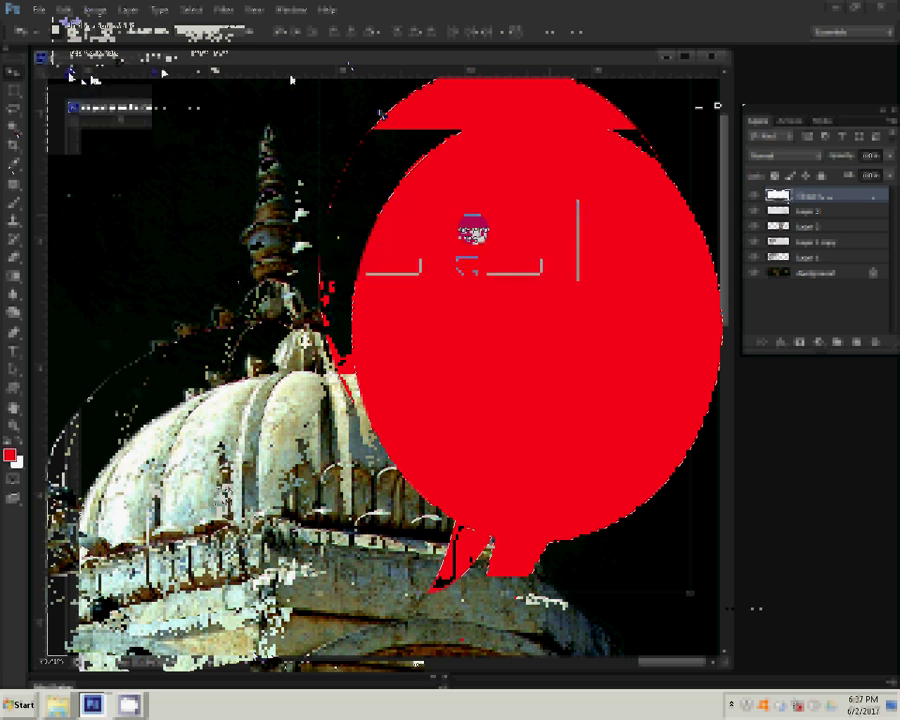
- Paste the boy photo into the bubble, flip it horizontally, then enlarge and rotate it
left_click(62, 10)
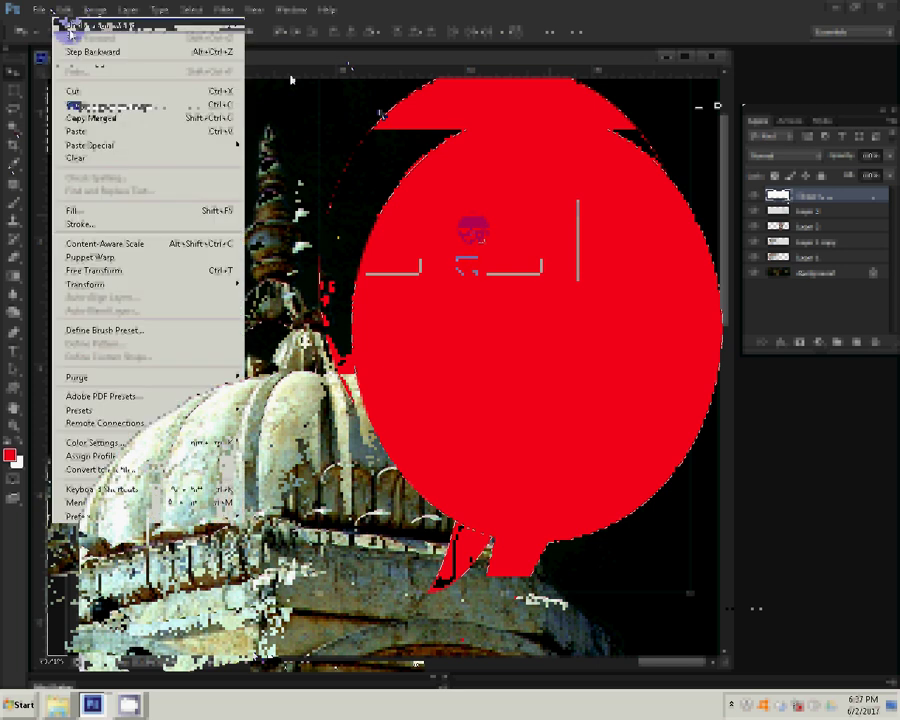
mouse_move(150, 145)
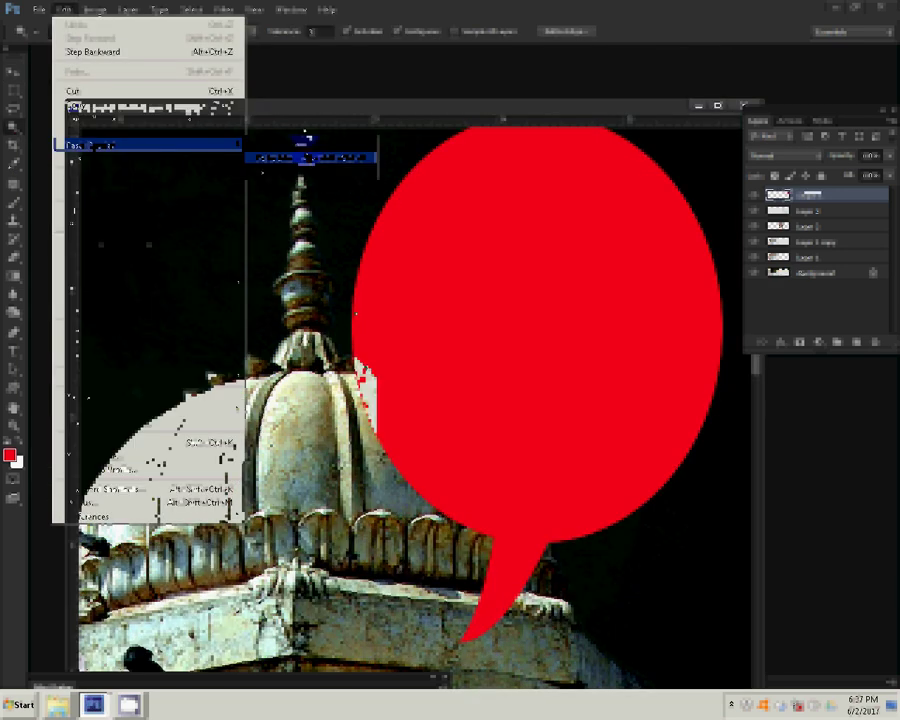
left_click(310, 157)
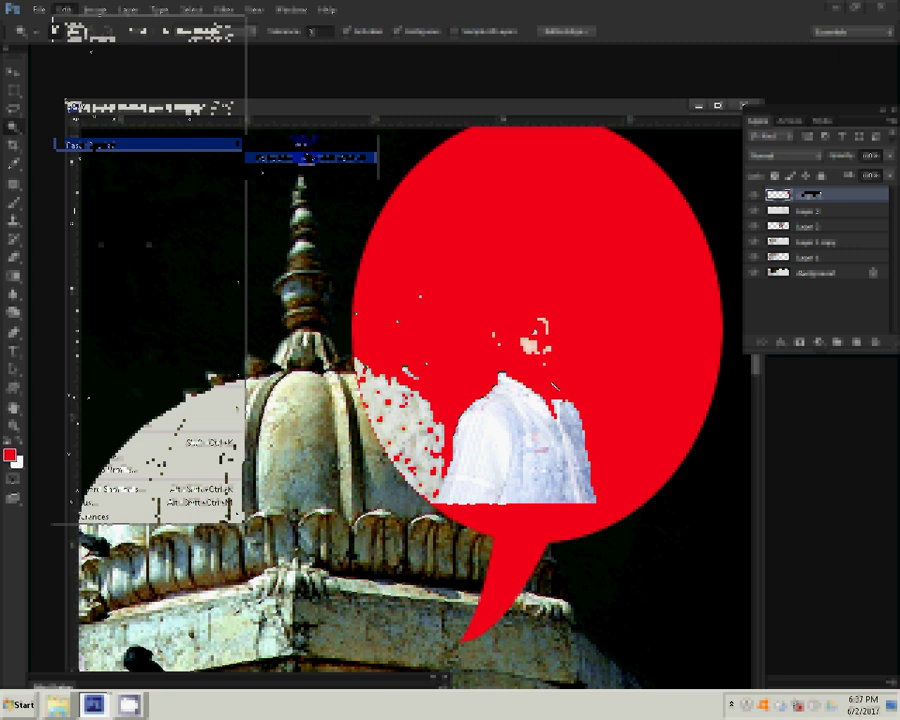
key("ctrl+t")
right_click(341, 213)
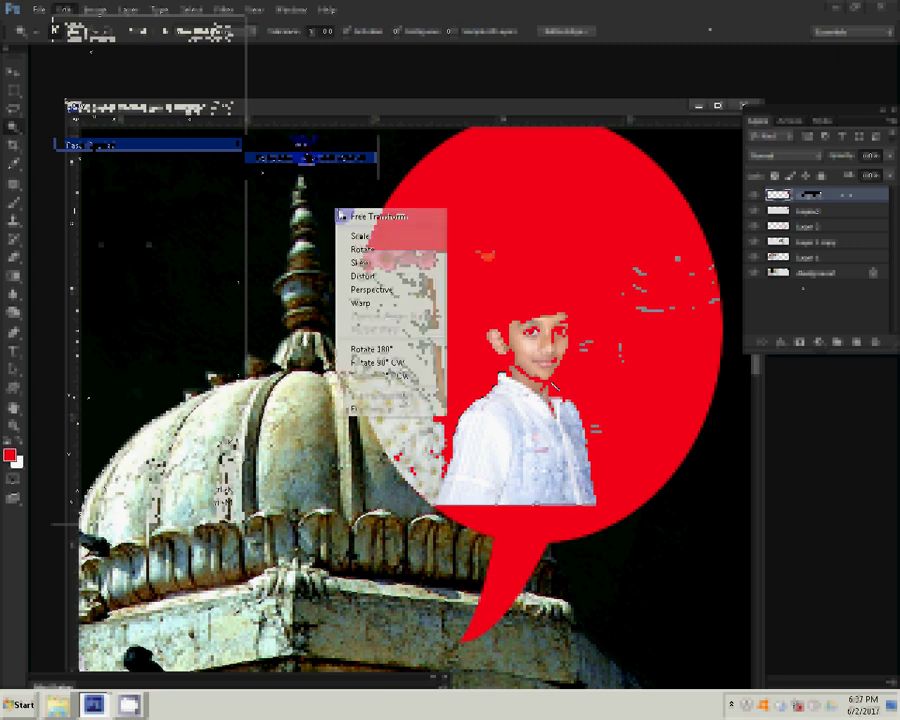
left_click(388, 396)
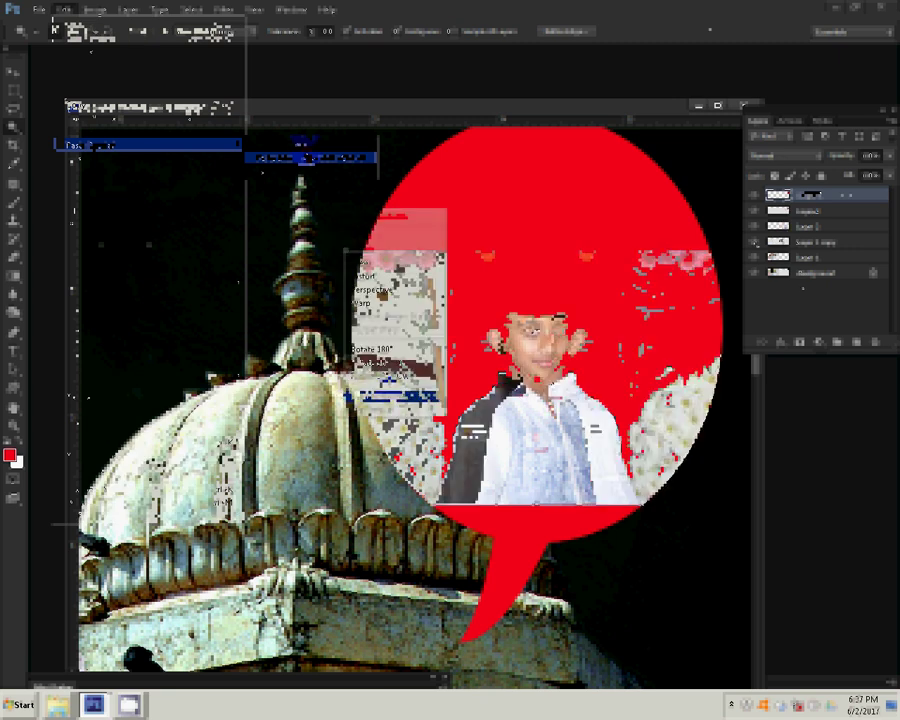
left_click_drag(640, 505, 665, 580)
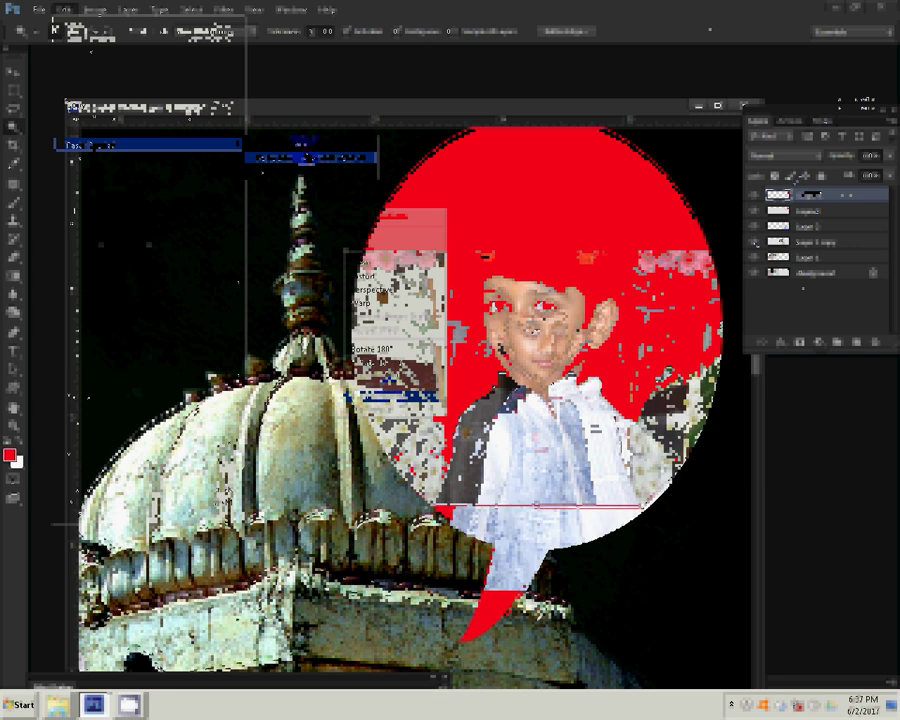
left_click_drag(640, 505, 690, 545)
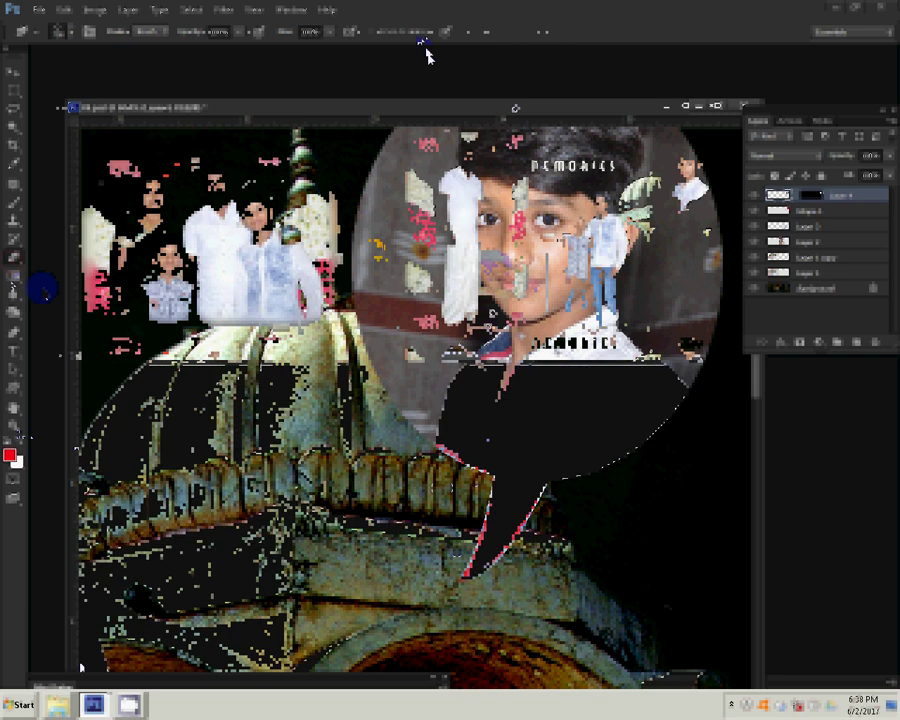
left_click(36, 658)
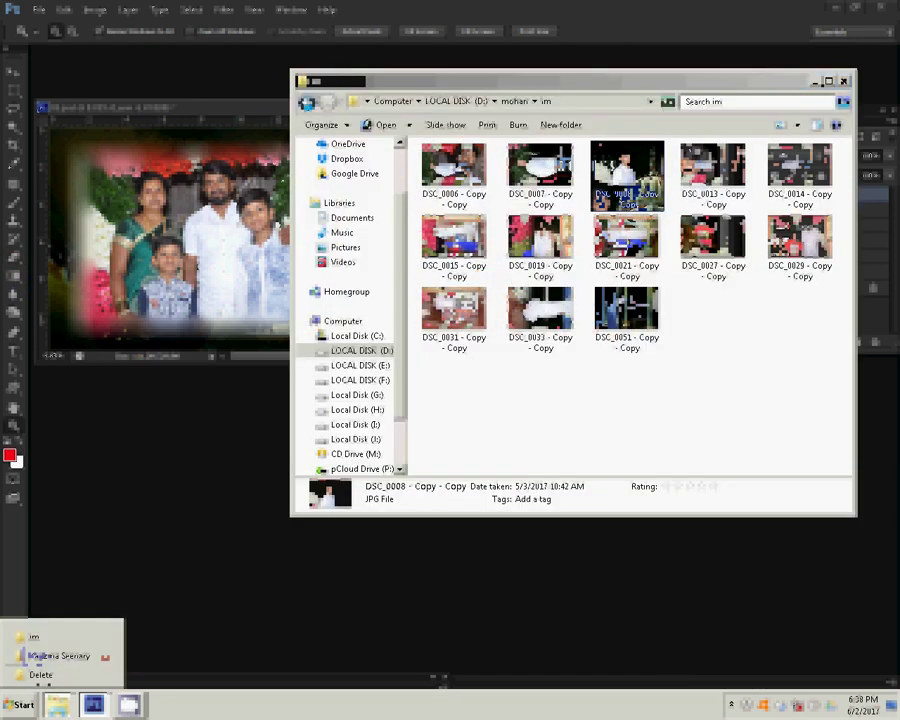
- Pick DSC_0014 - Copy - Copy from the im folder to open in Photoshop
left_click(40, 674)
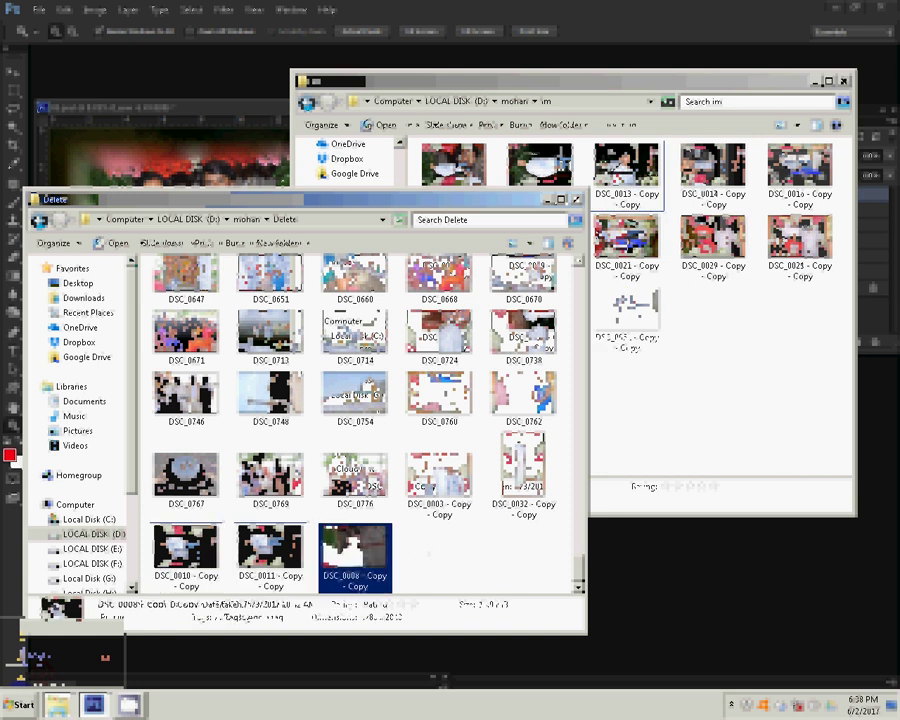
left_click(787, 372)
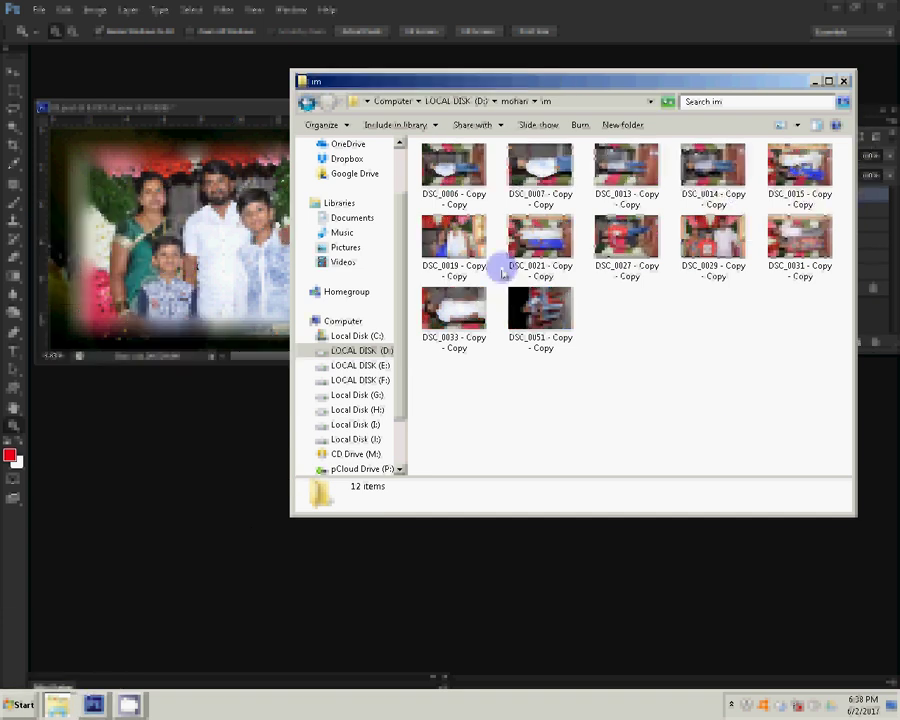
left_click(713, 170)
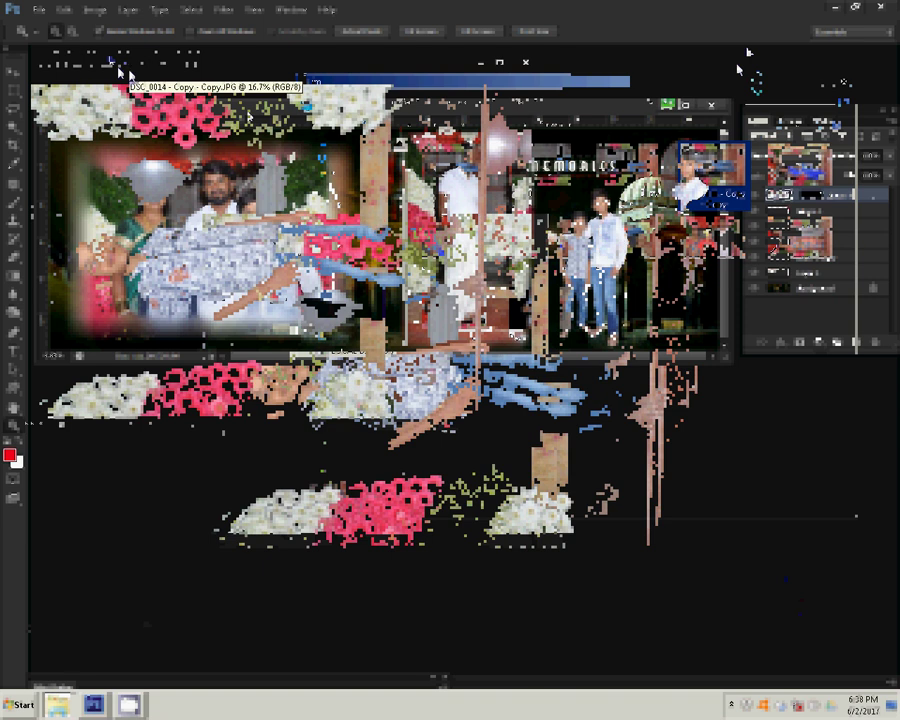
left_click(95, 9)
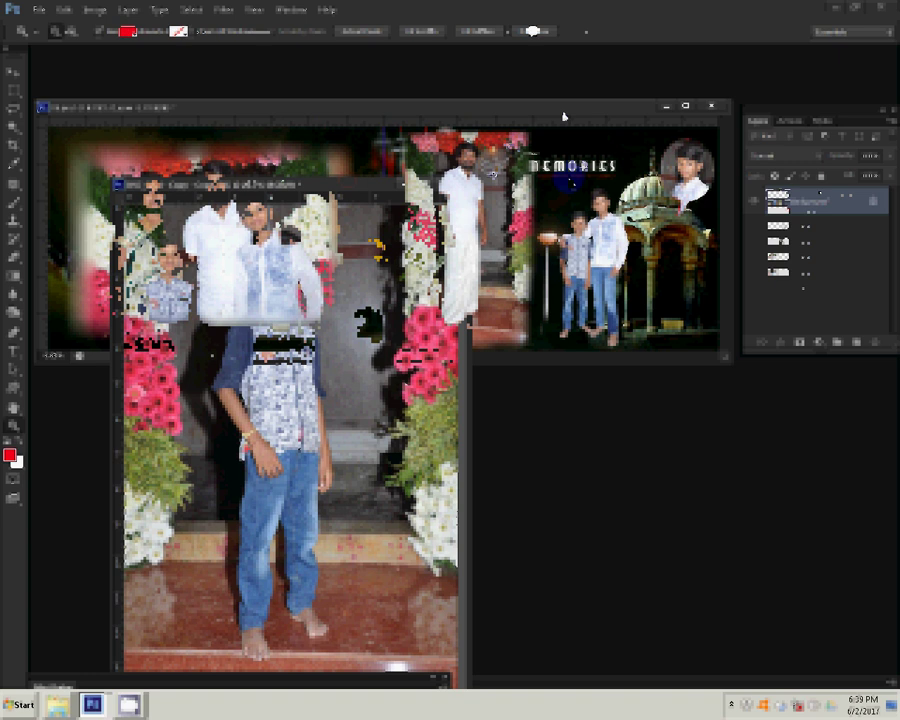
- Add a second red speech bubble near the MEMORIES title, flipped, reshaped and shifted left
left_click(535, 170)
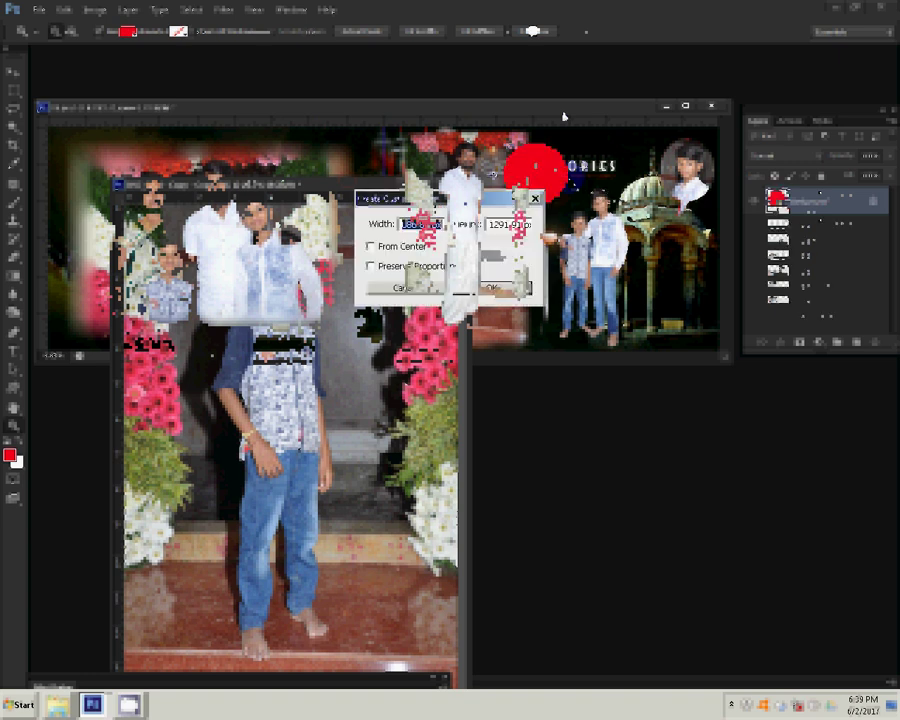
left_click(457, 291)
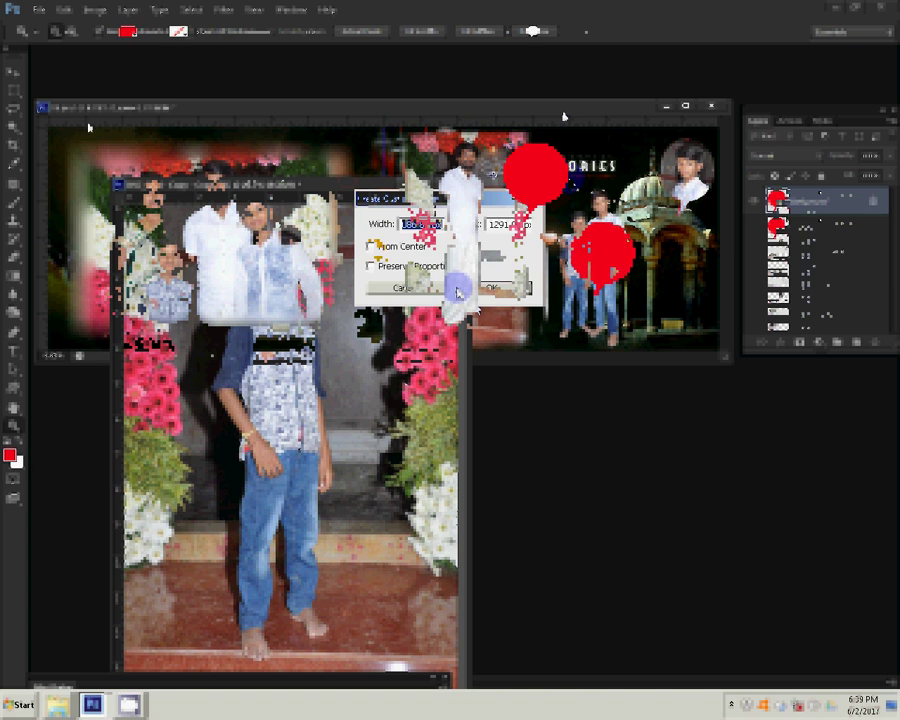
key("ctrl+z")
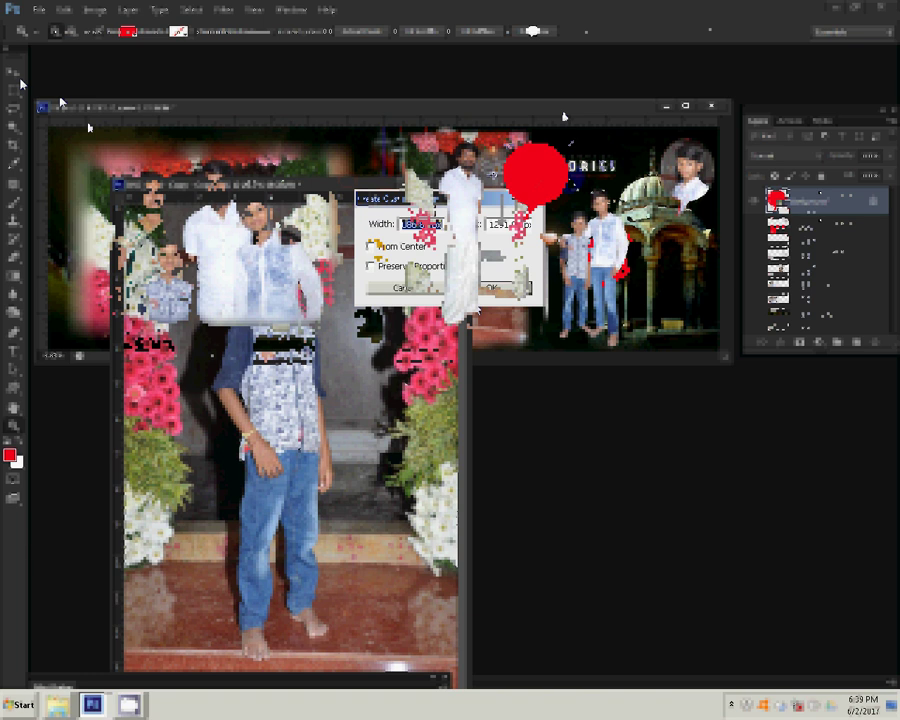
right_click(603, 161)
left_click(663, 332)
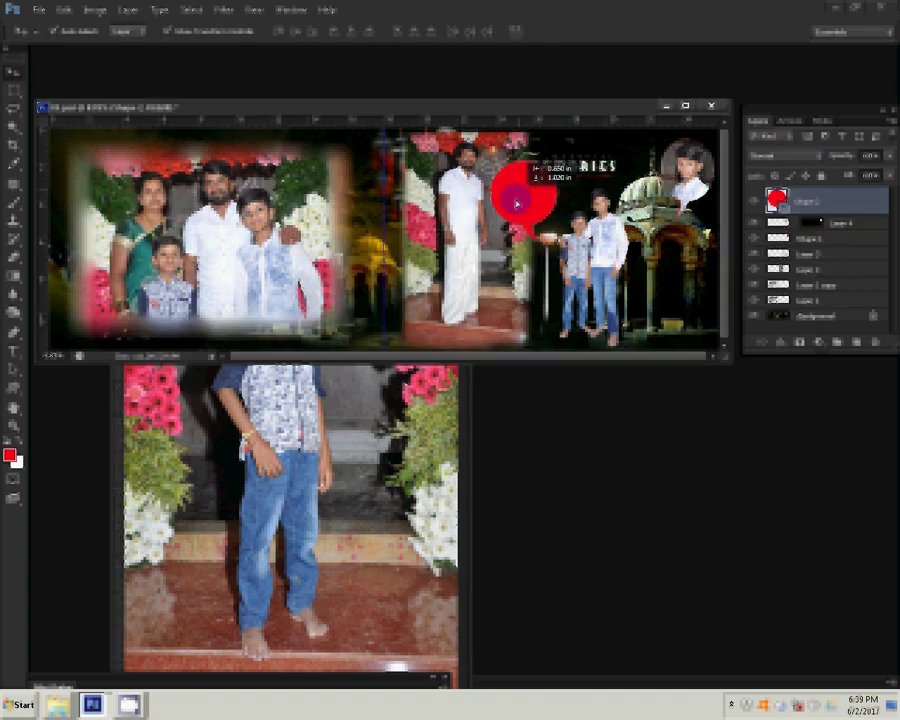
left_click_drag(517, 207, 507, 212)
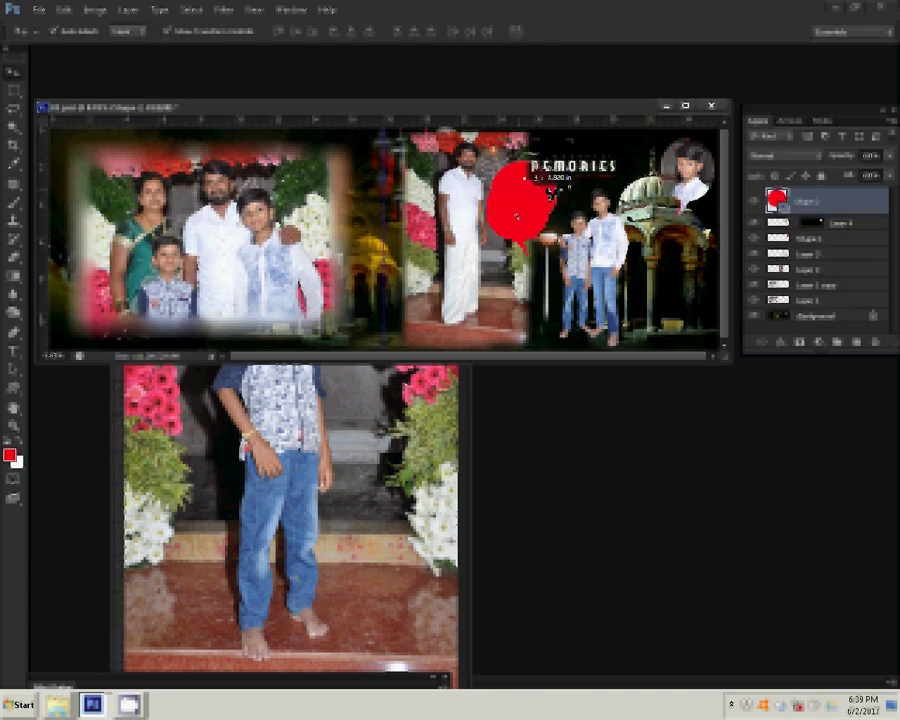
- Rasterize the red speech-bubble shape layer and Magic Wand-select the balloon area
right_click(840, 207)
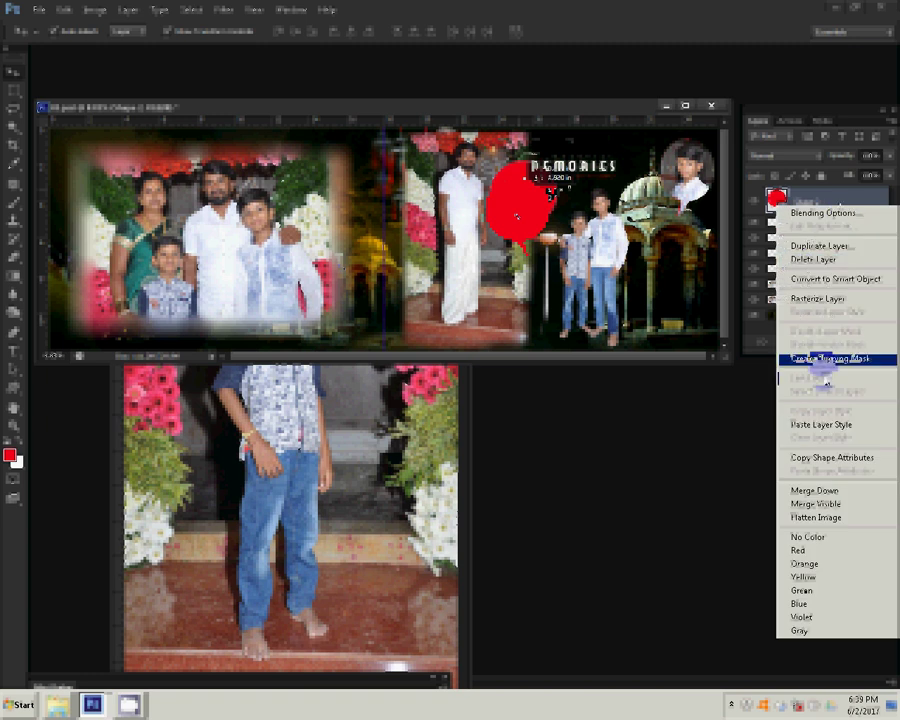
left_click(818, 299)
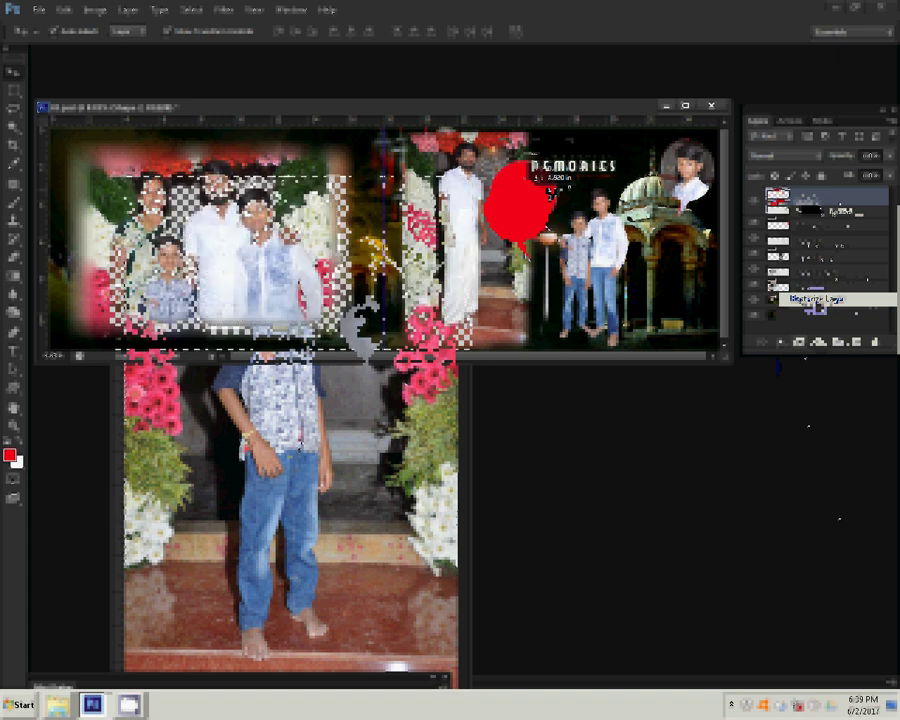
left_click(465, 198)
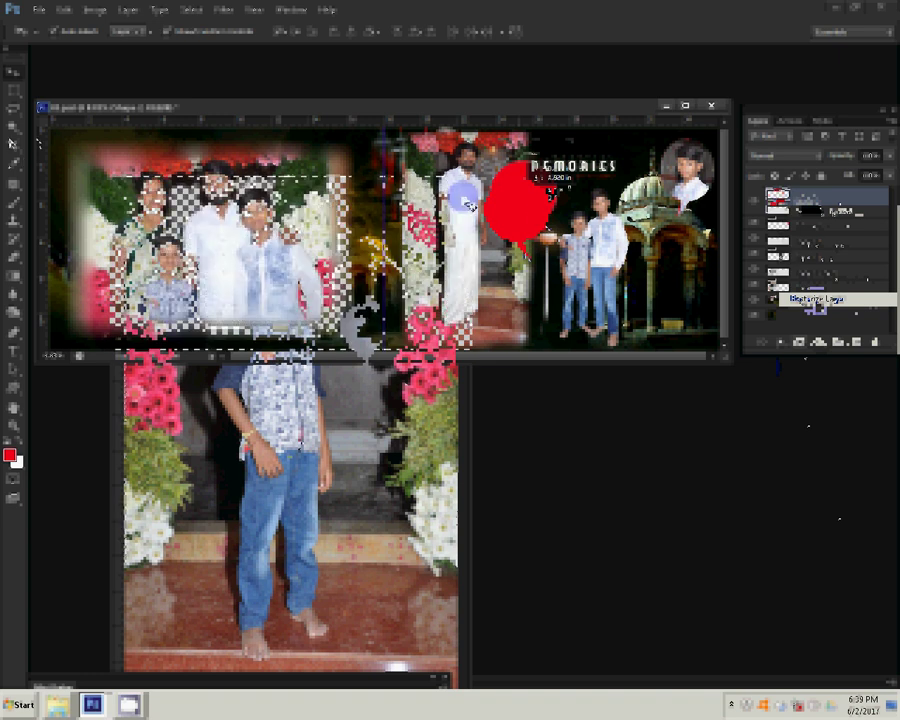
left_click(532, 211)
- Paste the boy's portrait into the balloon, position it, and close the source photo unsaved
left_click(63, 9)
mouse_move(90, 145)
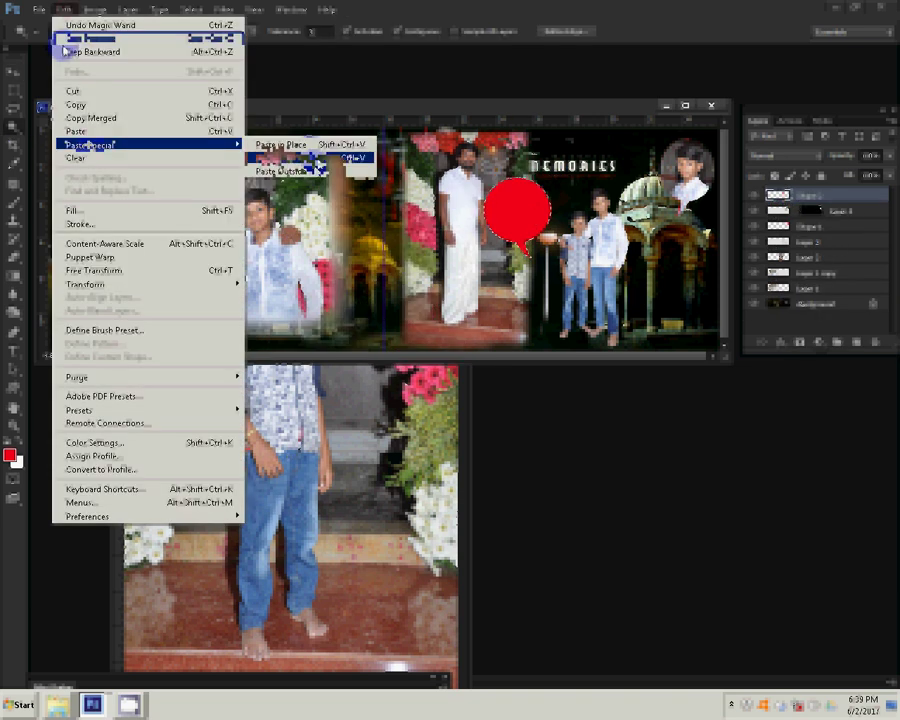
left_click(318, 158)
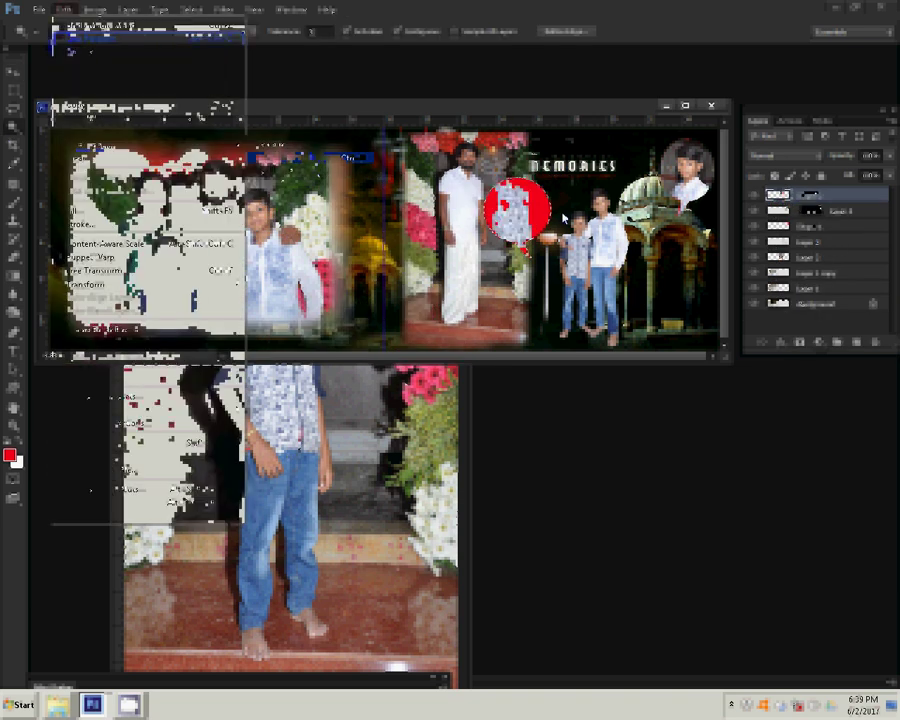
left_click_drag(516, 205, 516, 215)
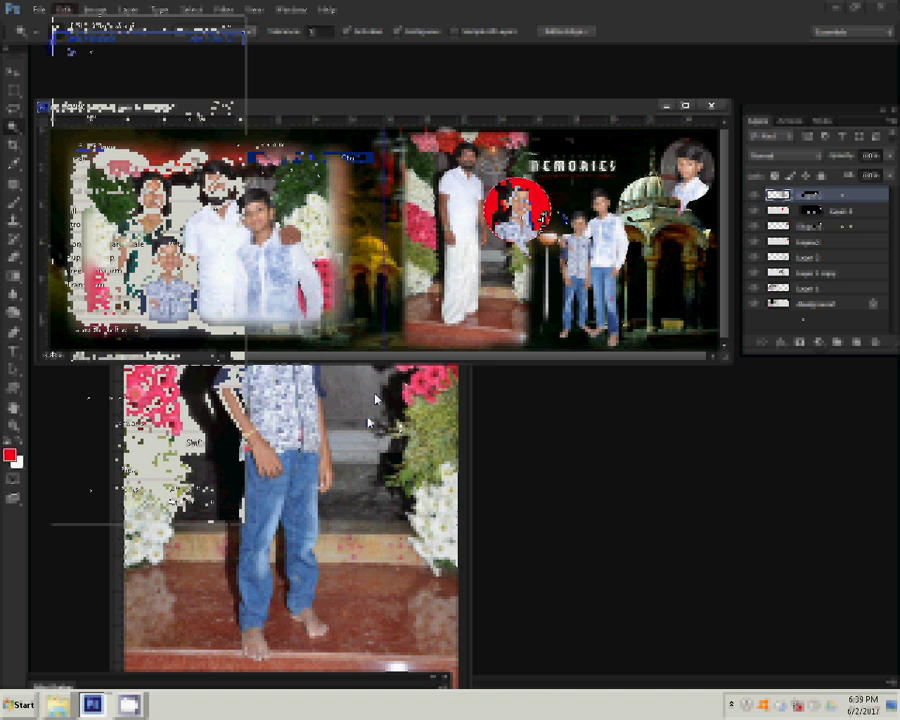
key("ctrl+w")
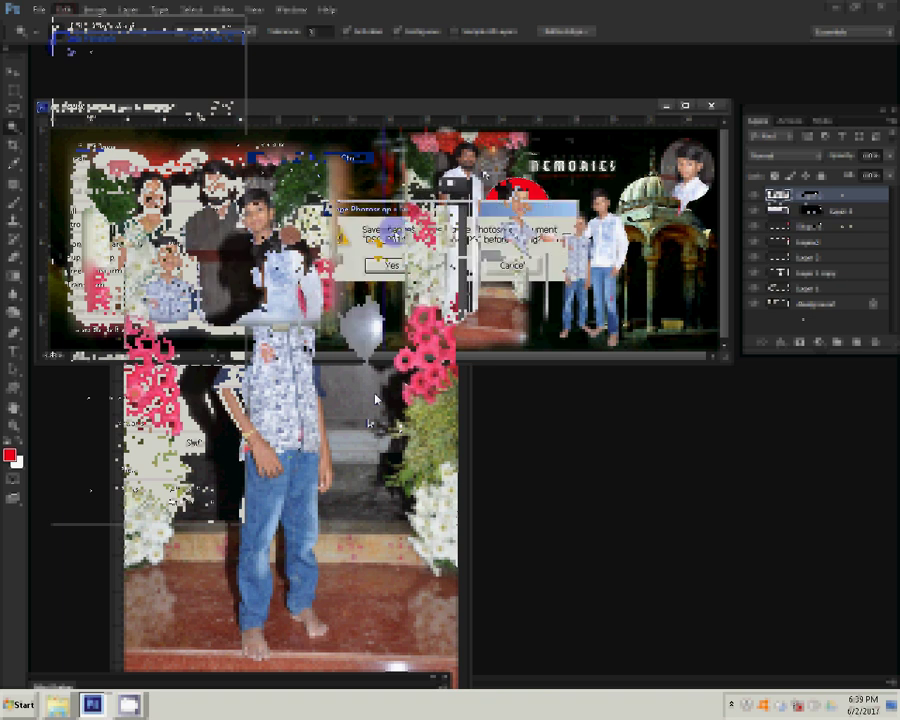
key("Escape")
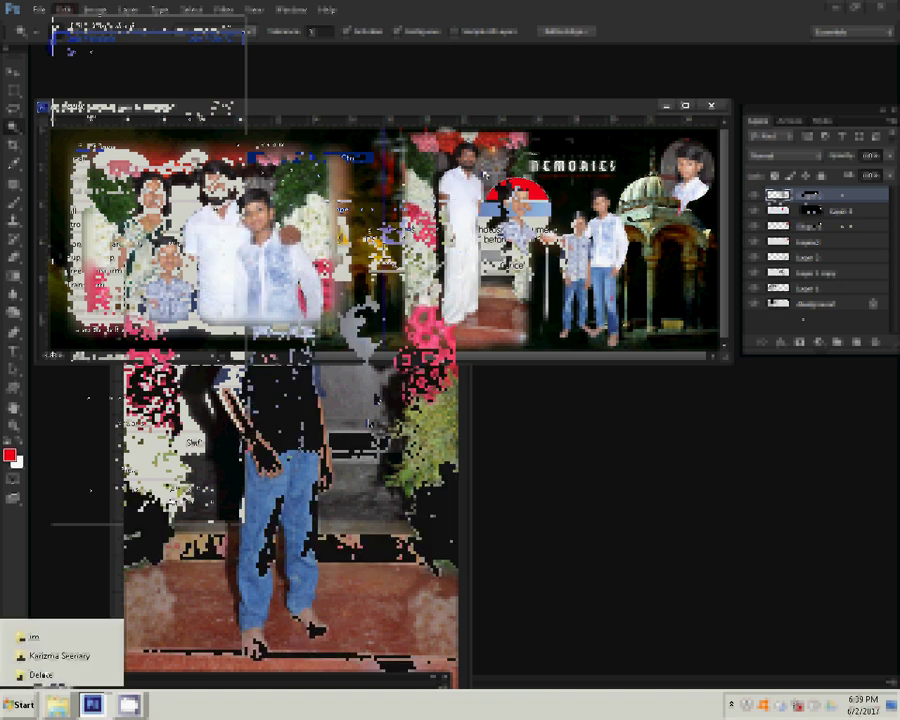
- Open the Delete and im folders and select the DSC_0738 couple photo for Photoshop
left_click(41, 674)
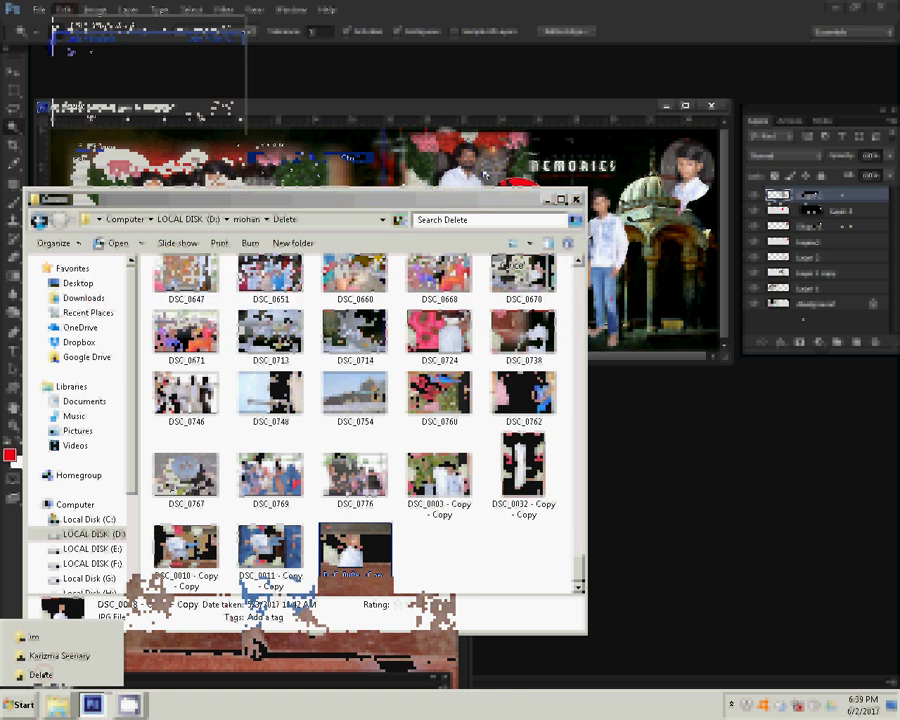
left_click(33, 636)
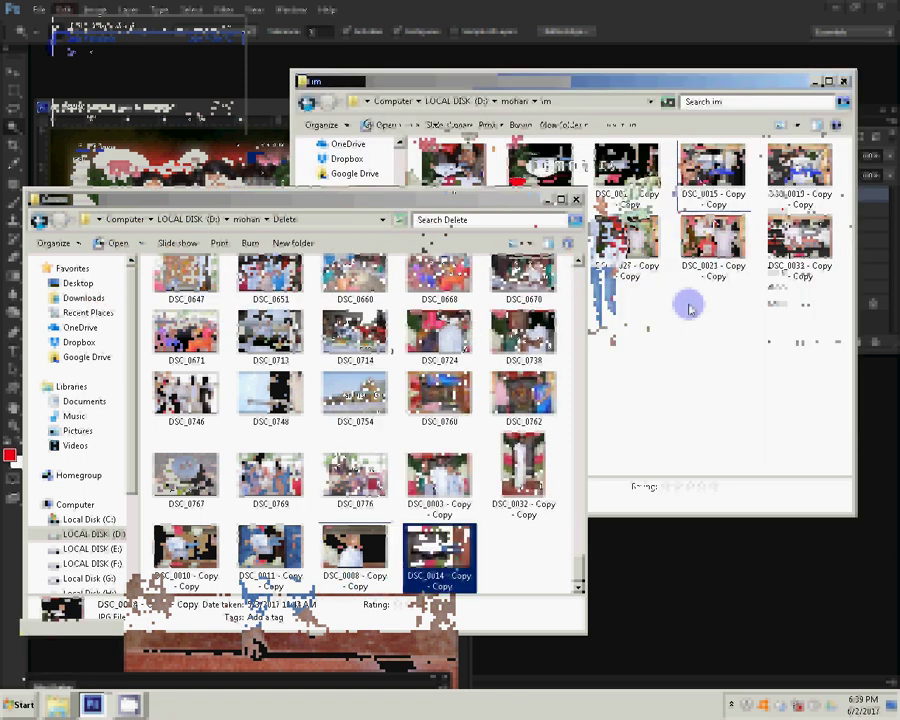
left_click(738, 367)
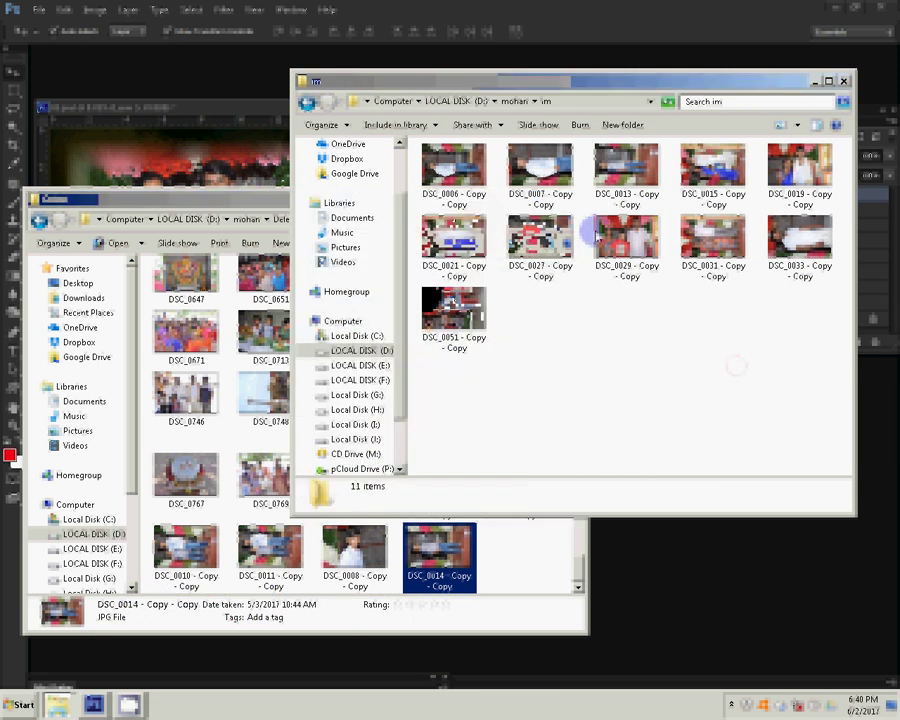
double_click(610, 273)
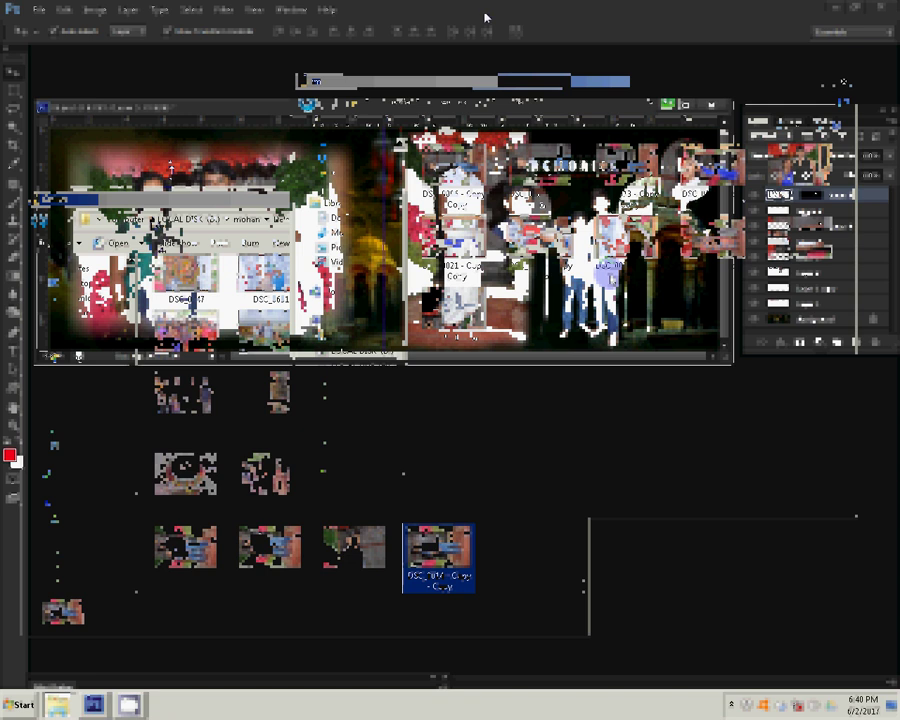
left_click(40, 675)
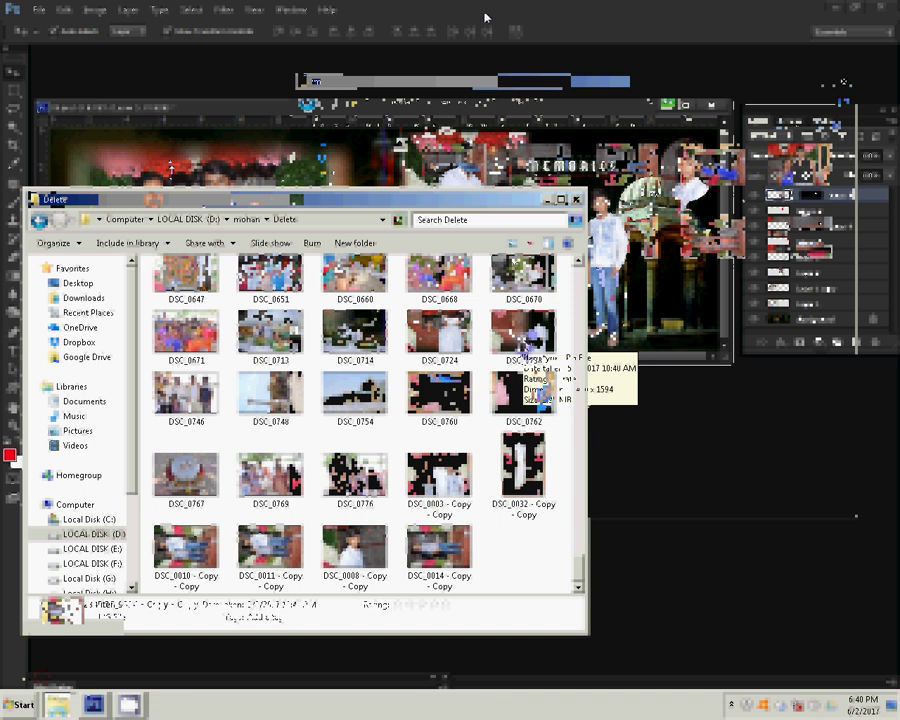
left_click(520, 346)
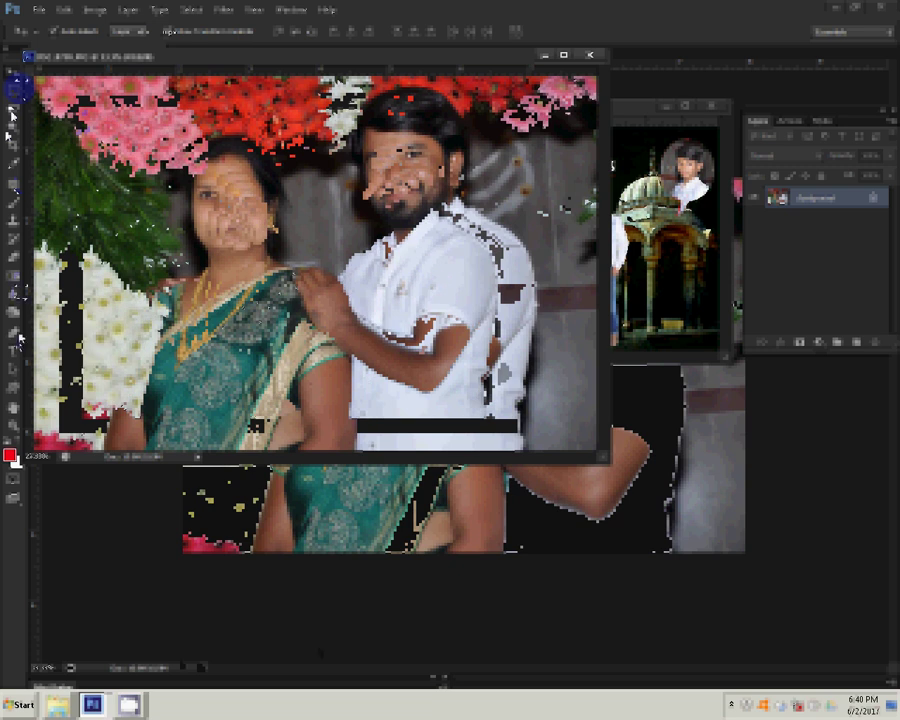
- Draw an unfilled custom heart shape over the couple in DSC_0738
left_click(15, 367)
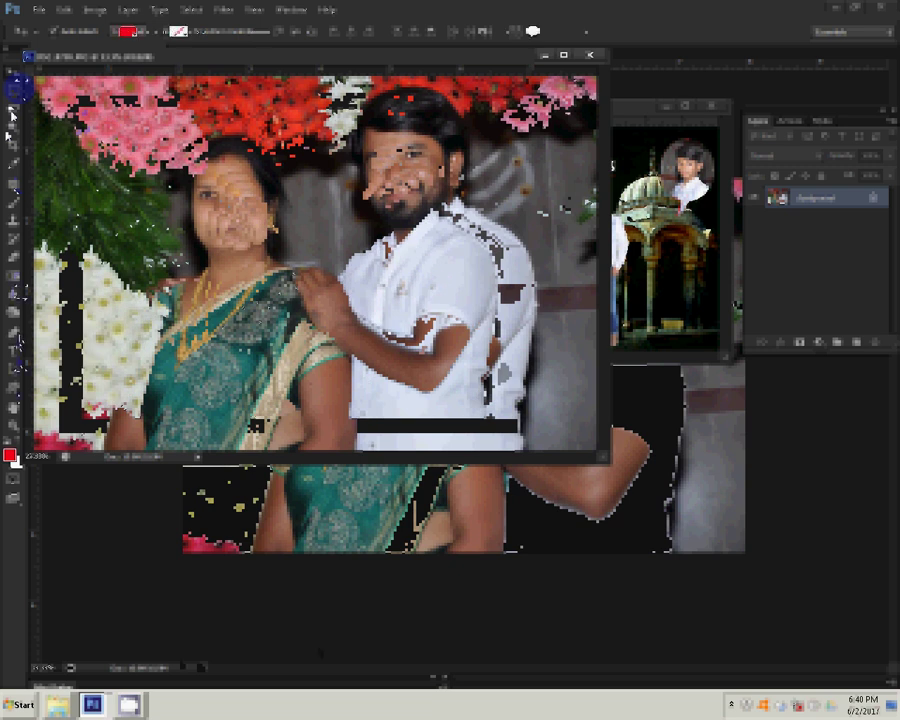
left_click(125, 31)
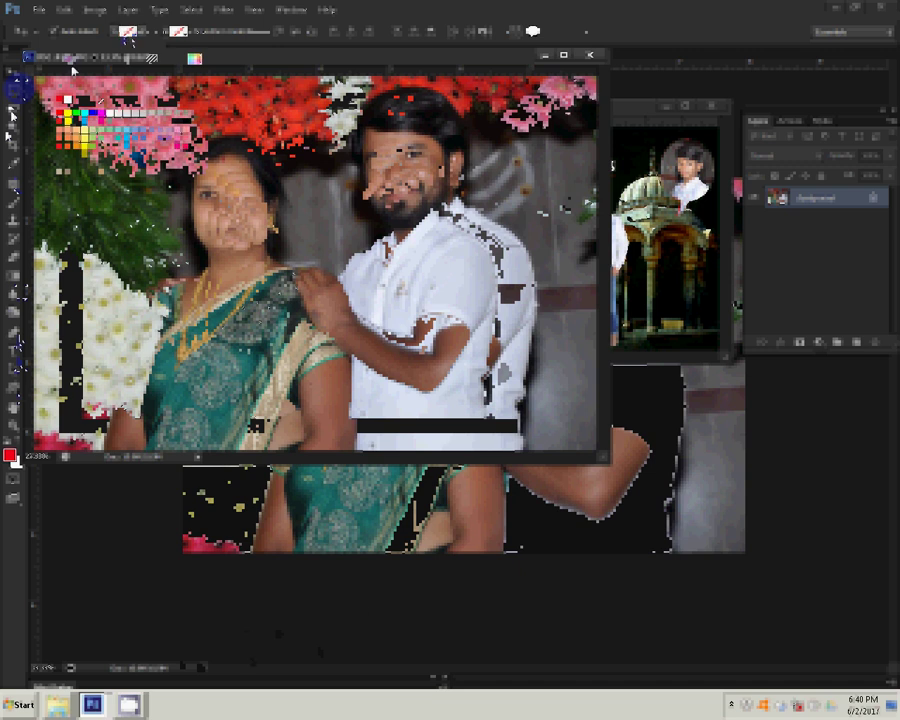
left_click(546, 33)
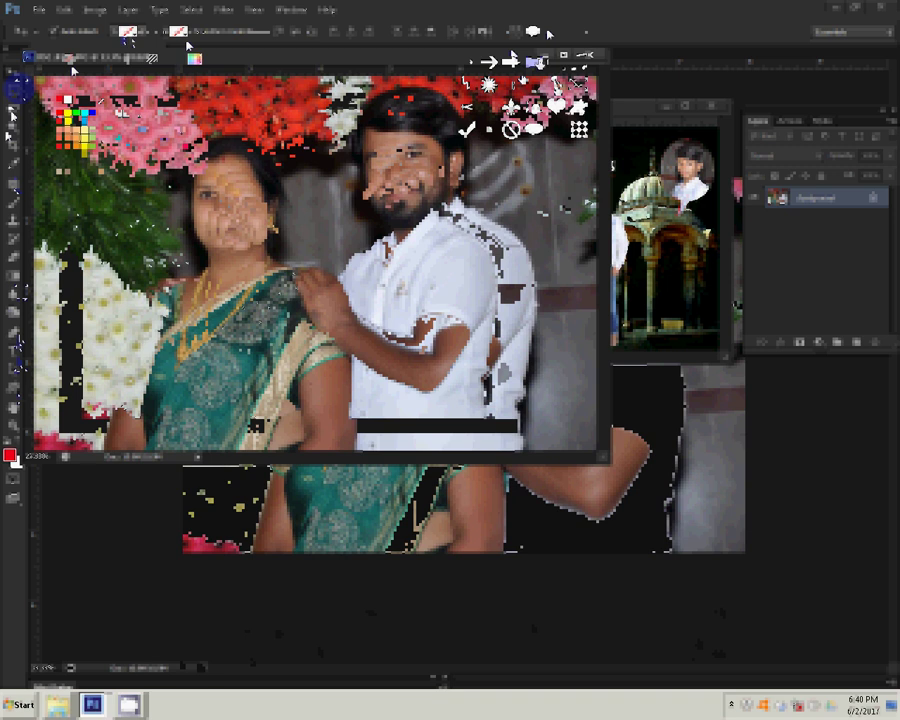
left_click(556, 104)
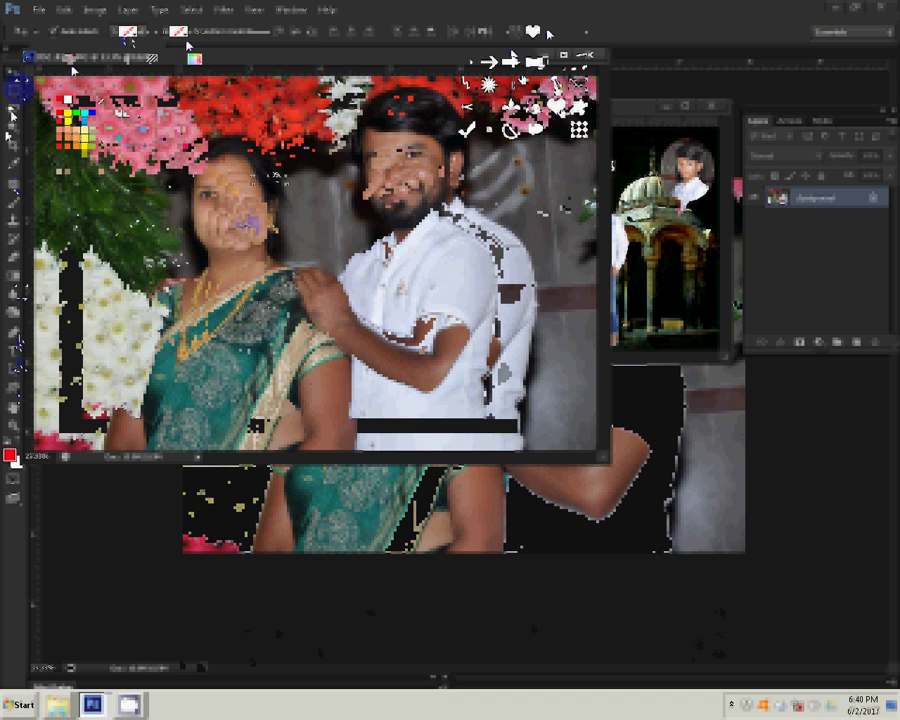
mouse_move(318, 267)
left_mouse_down()
mouse_move(385, 347)
mouse_move(475, 373)
left_mouse_up()
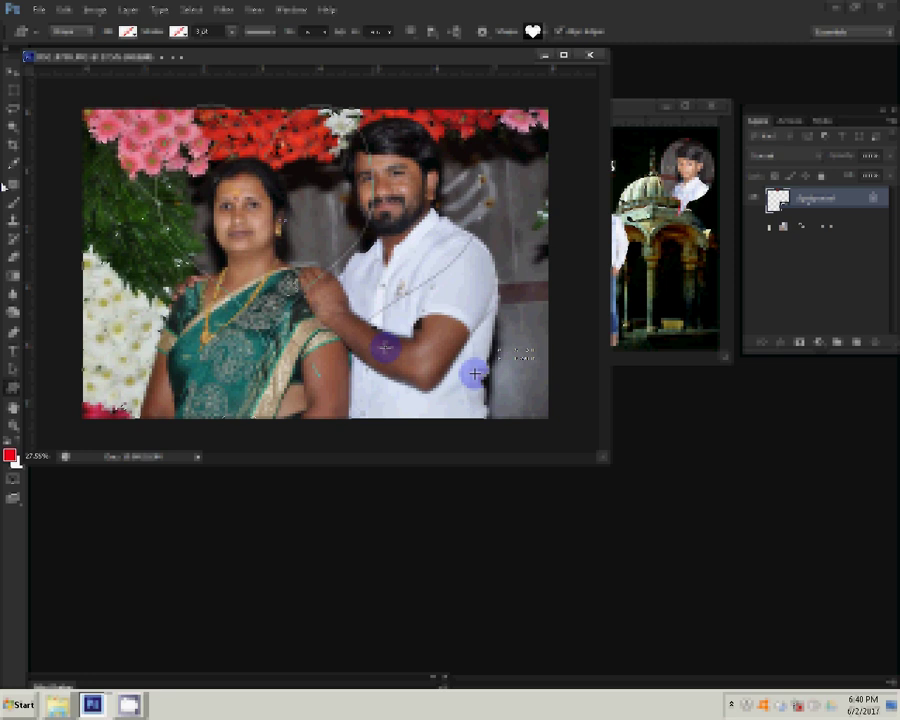
left_click(8, 80)
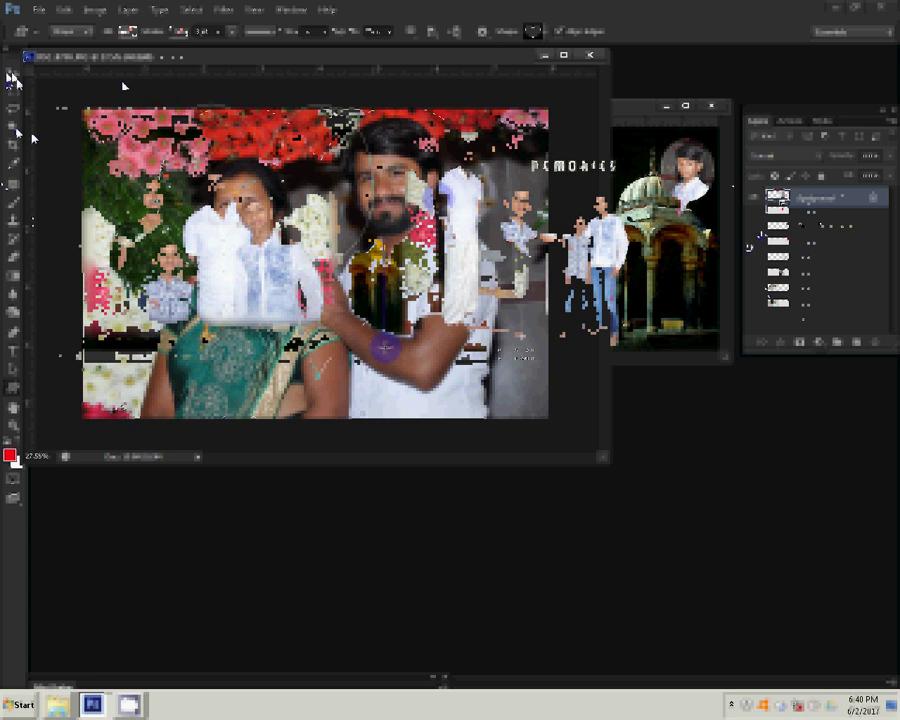
- Hide the boy's portrait layer, rasterize the heart layer, and enlarge the couple layer on the right page
left_click(13, 73)
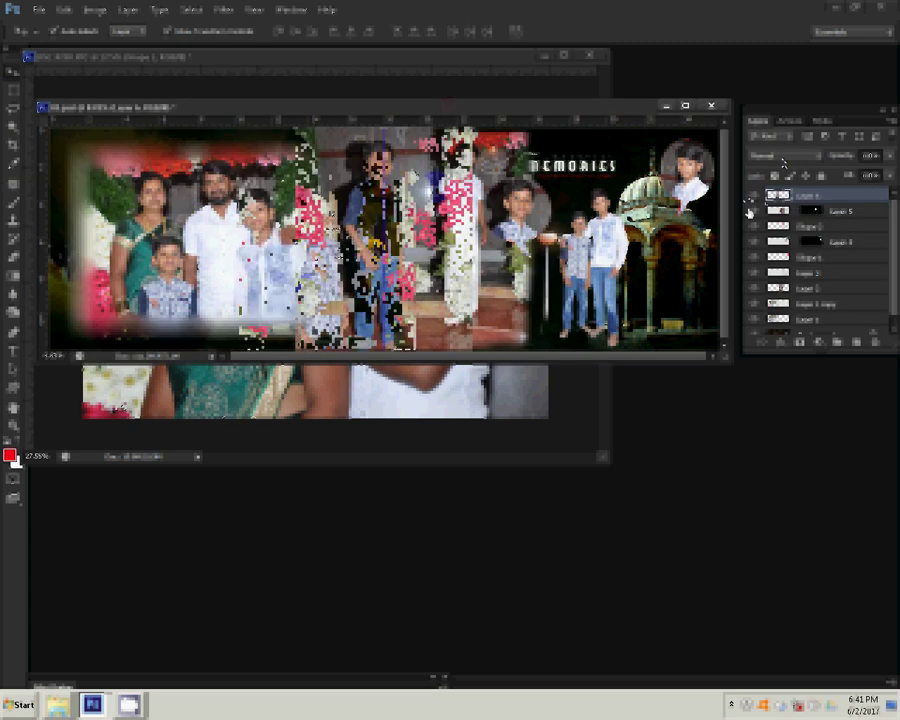
left_click(752, 211)
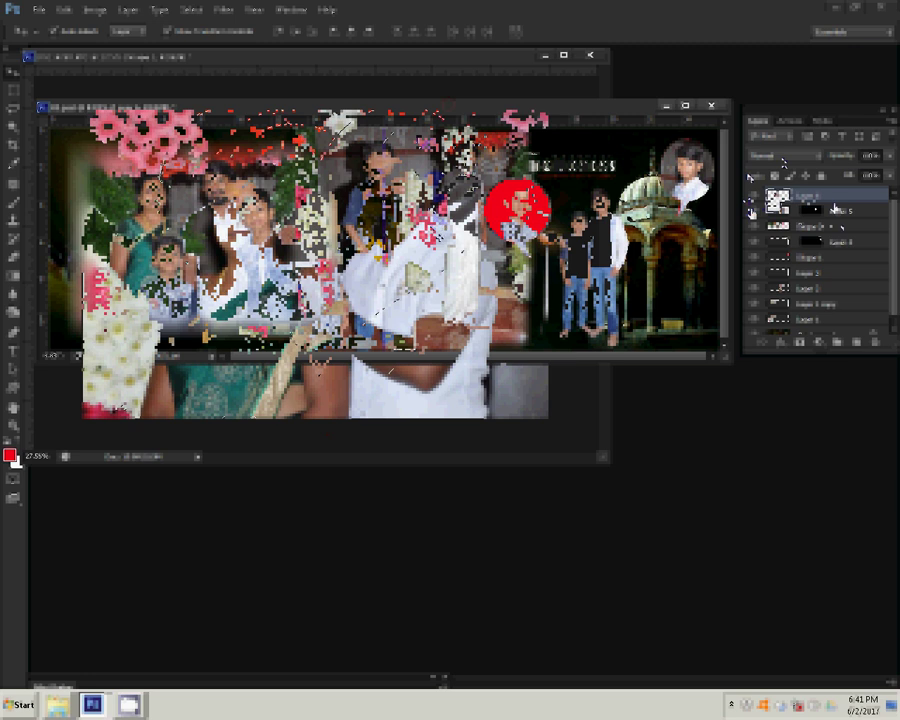
right_click(835, 207)
left_click(810, 293)
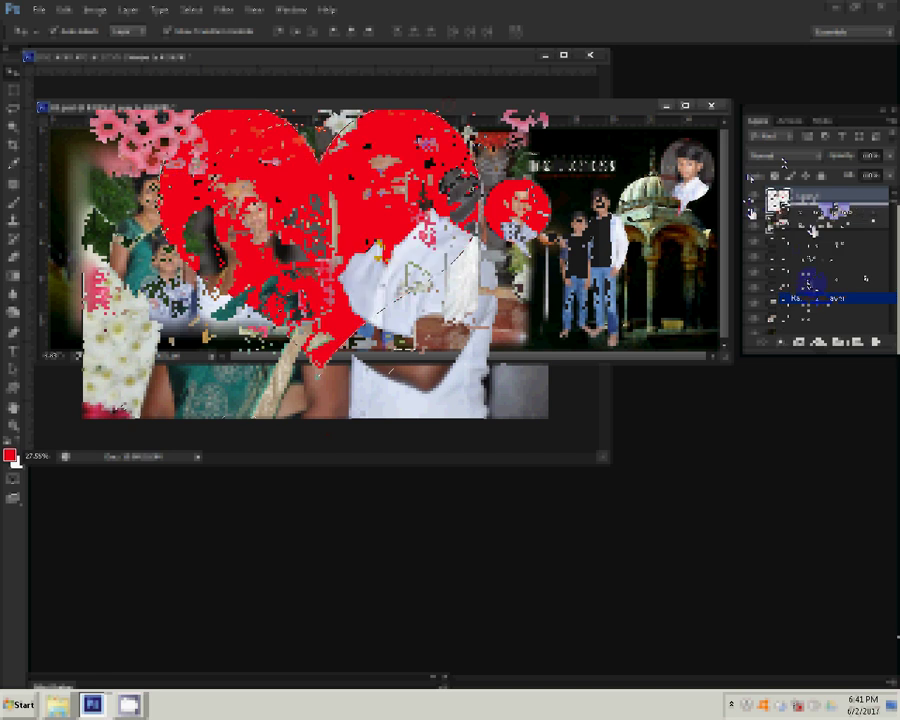
left_click(558, 286)
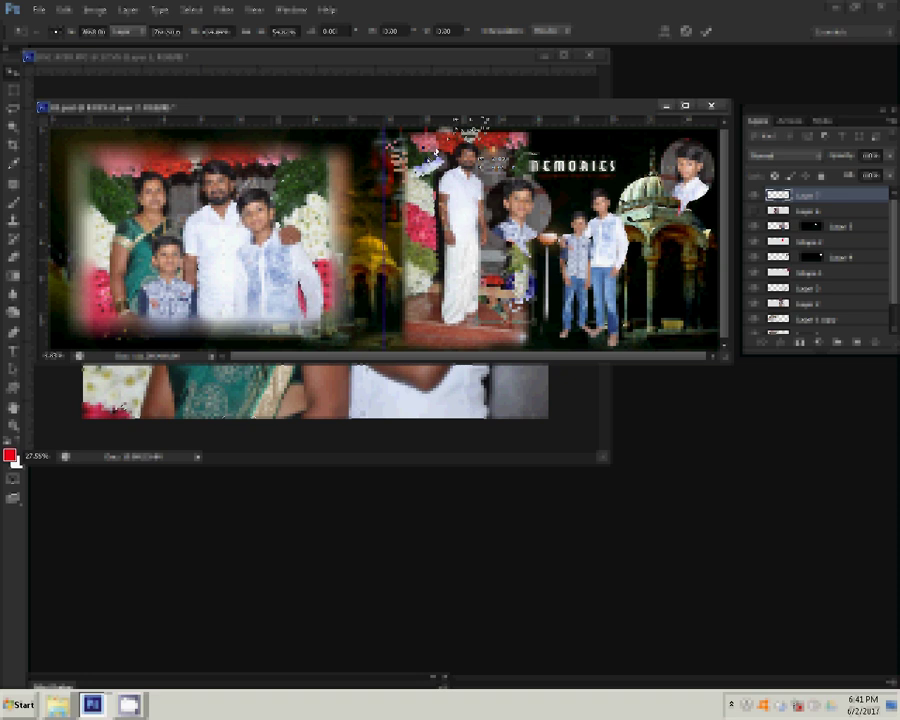
left_click_drag(418, 160, 436, 152)
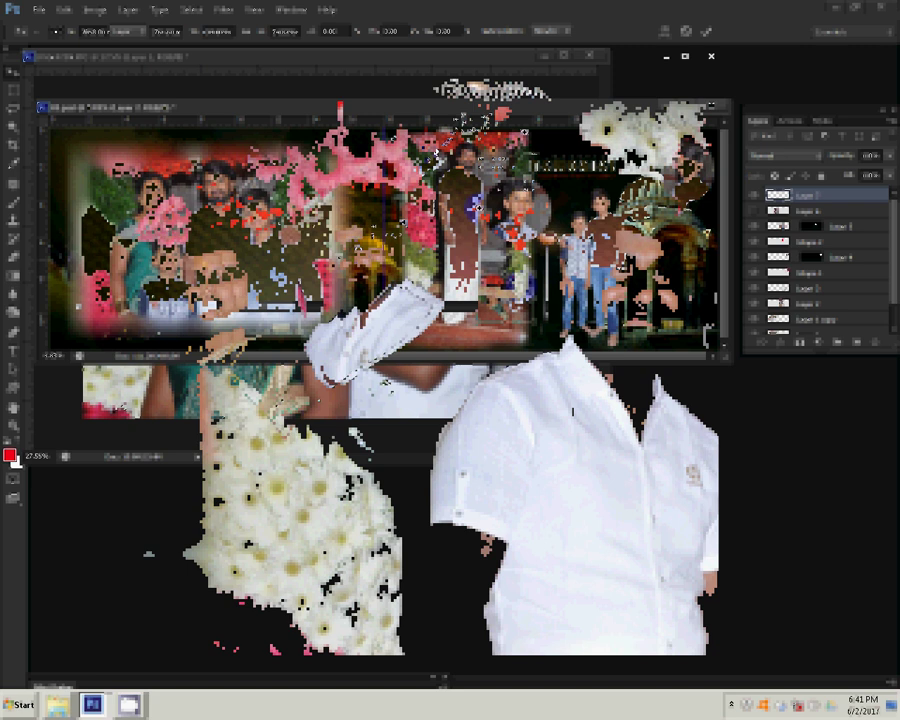
- Give the heart-framed couple layer a 6 px white Stroke layer style
left_click(771, 343)
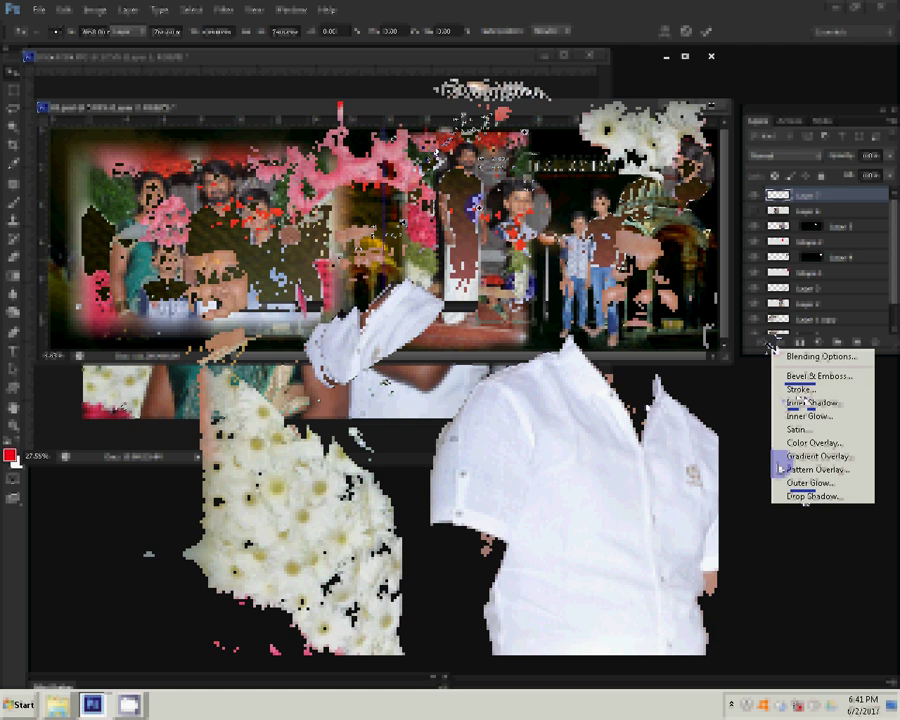
left_click(799, 389)
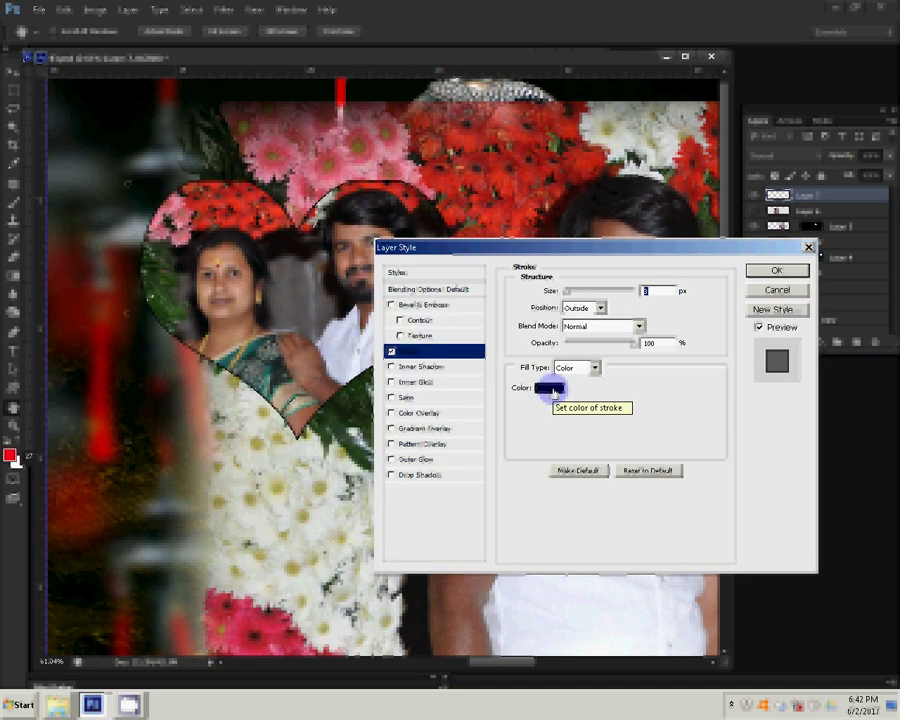
left_click(552, 390)
left_click(441, 438)
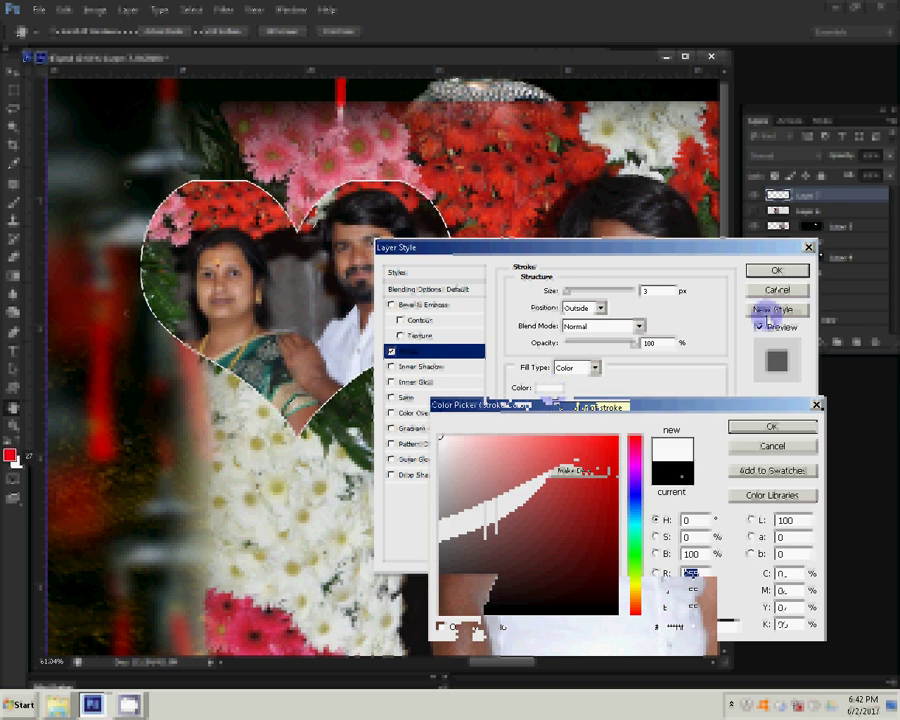
left_click(789, 425)
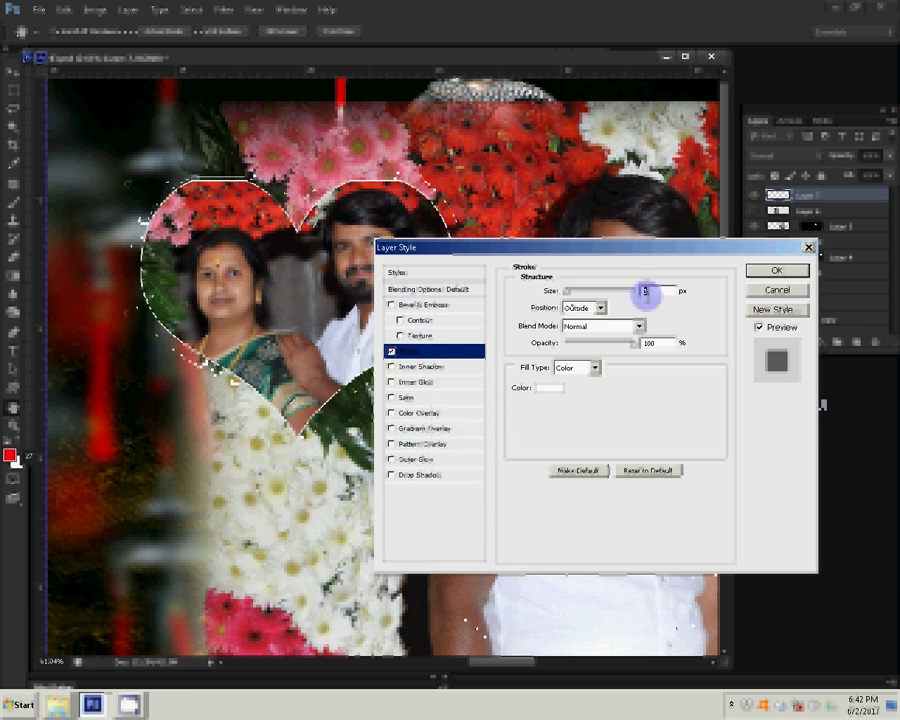
double_click(647, 290)
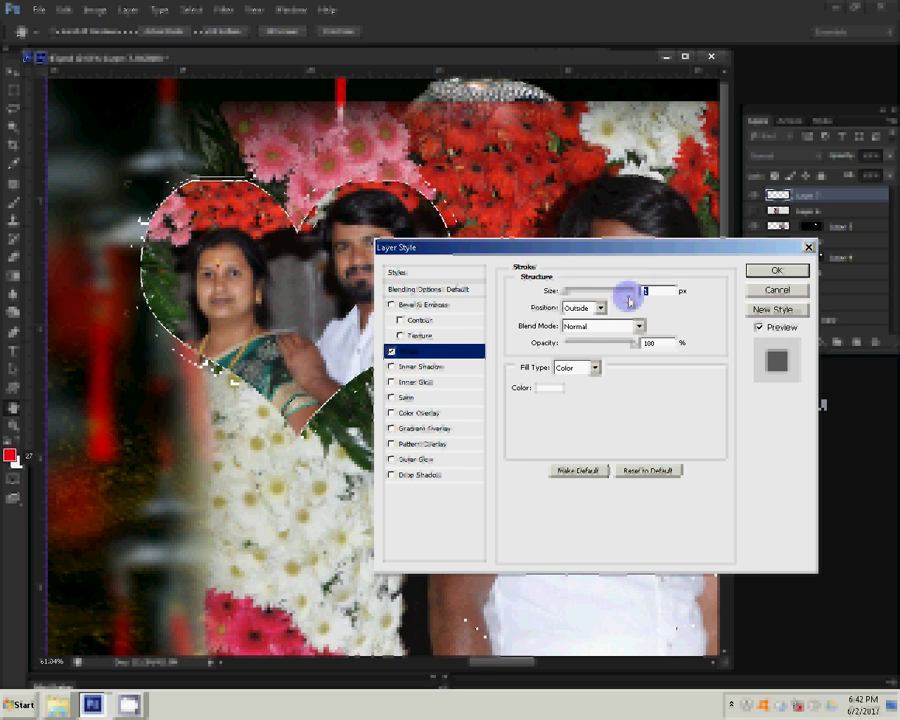
type("6")
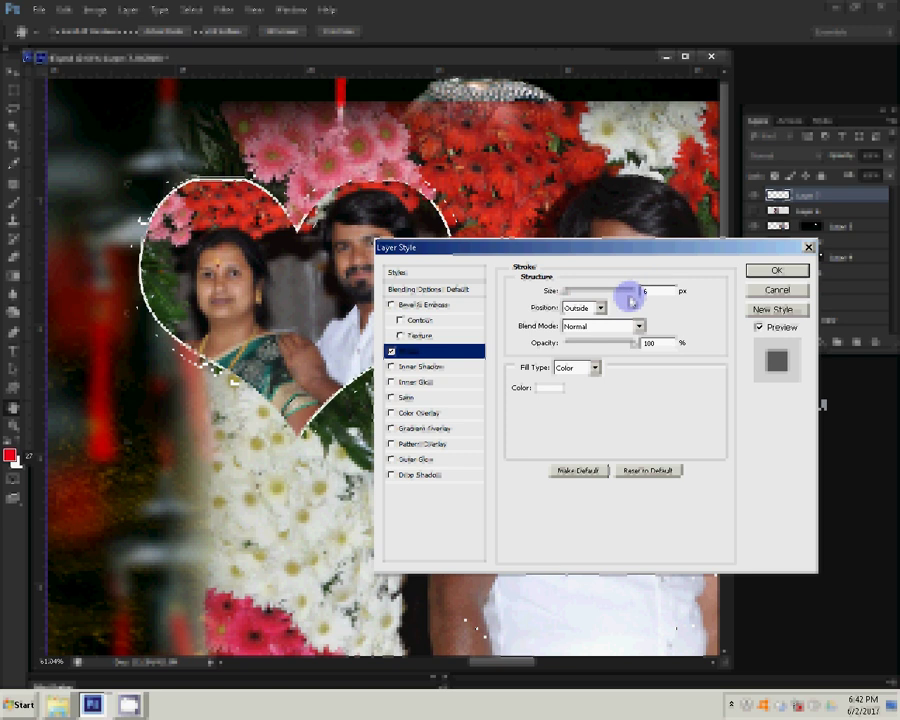
left_click(776, 270)
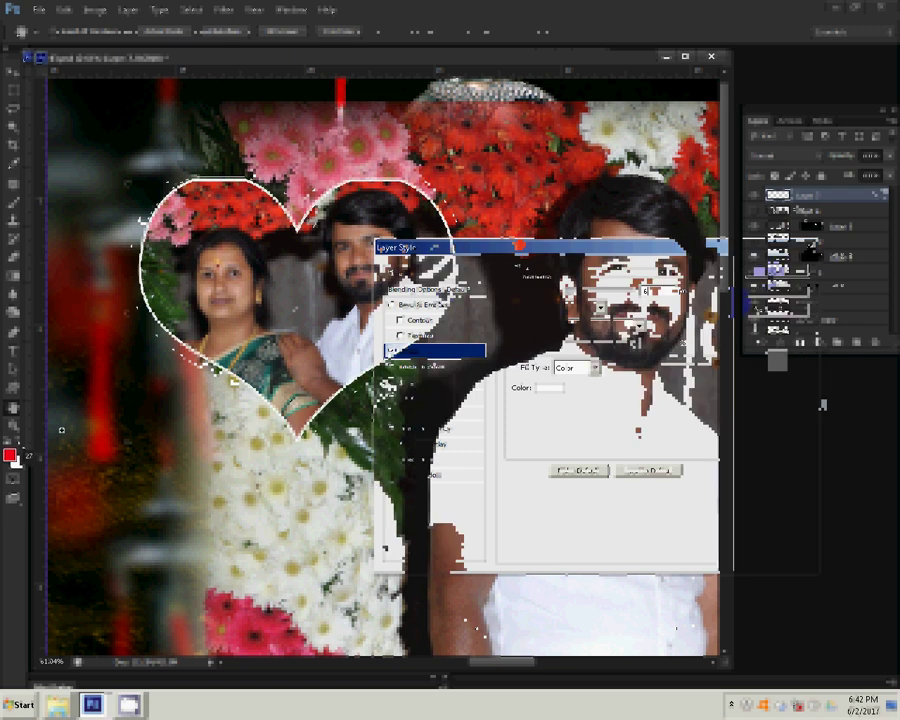
left_click(335, 350)
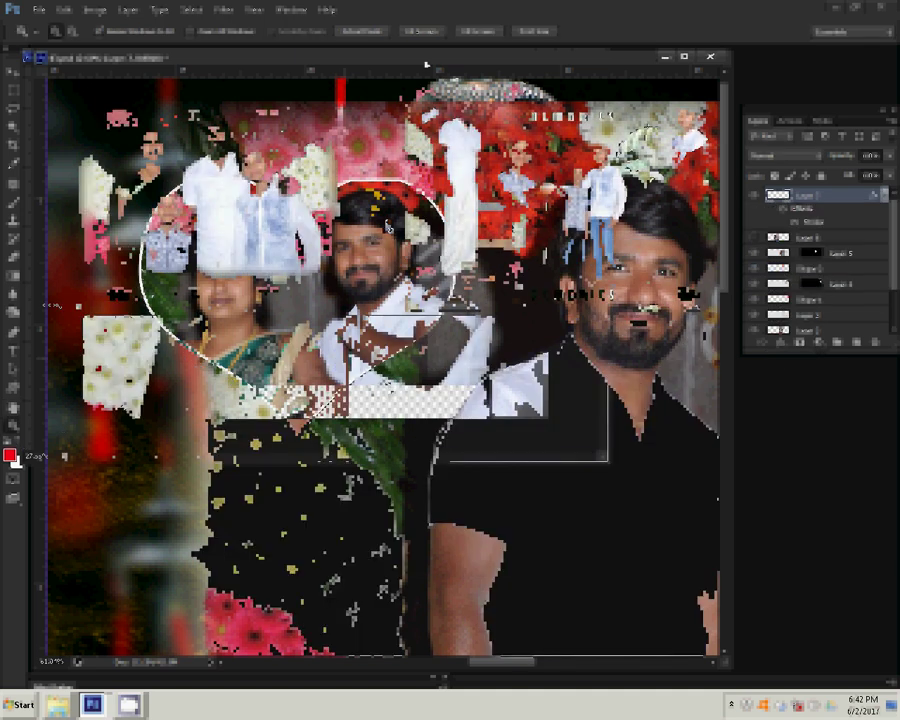
- Cancel closing the album spread and start saving it under a new name
key("ctrl+w")
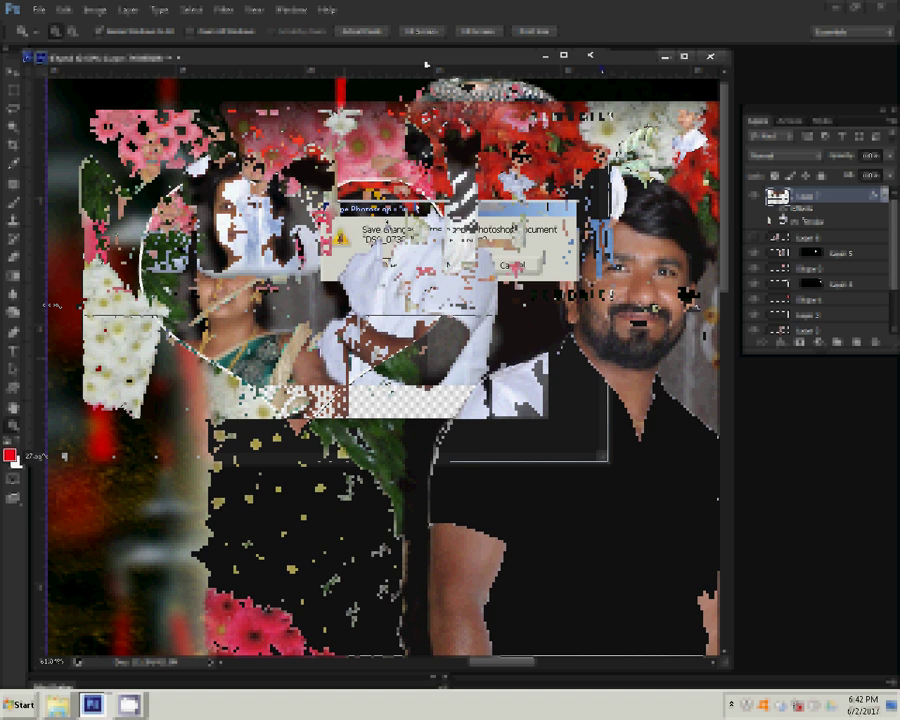
key("Escape")
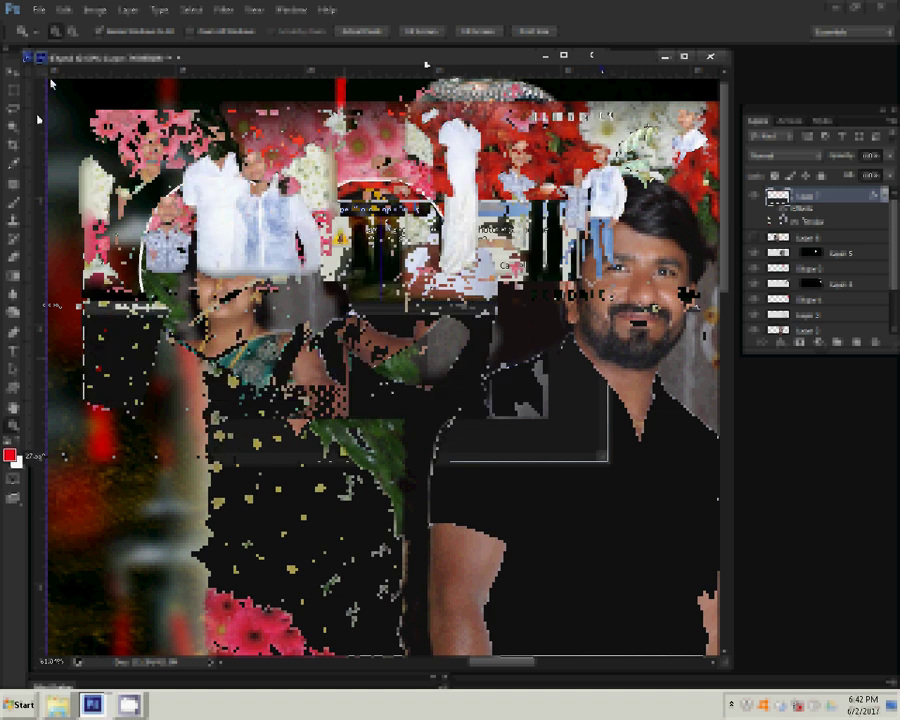
left_click(38, 9)
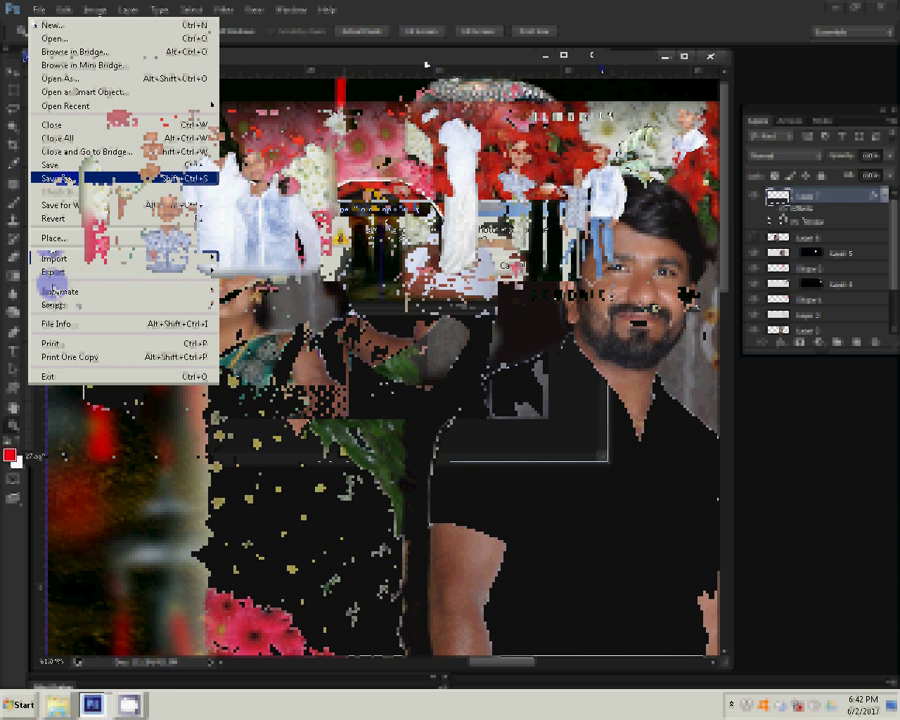
left_click(55, 178)
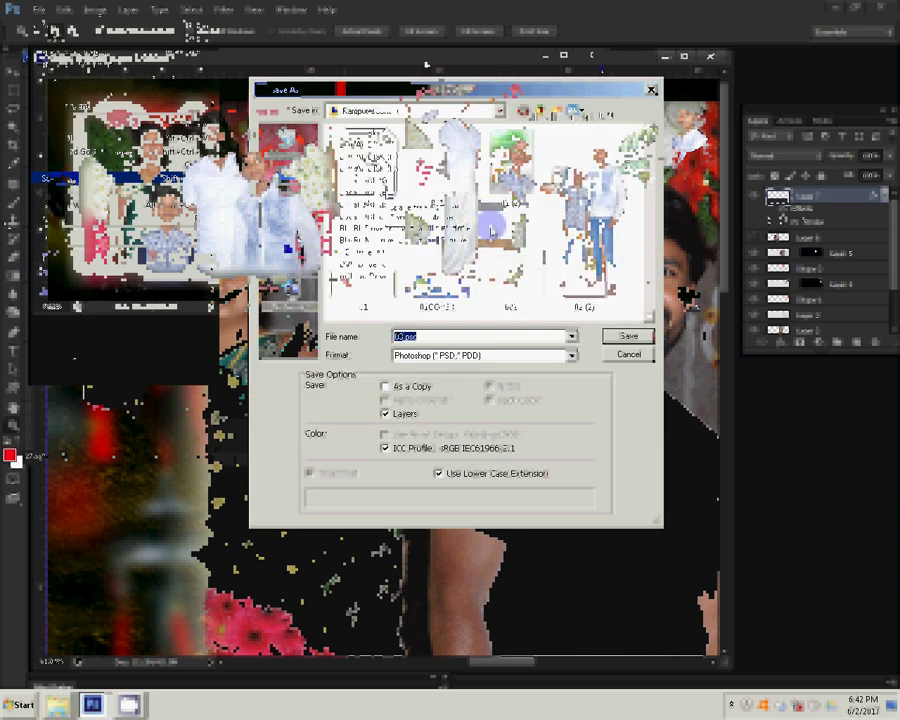
type("03")
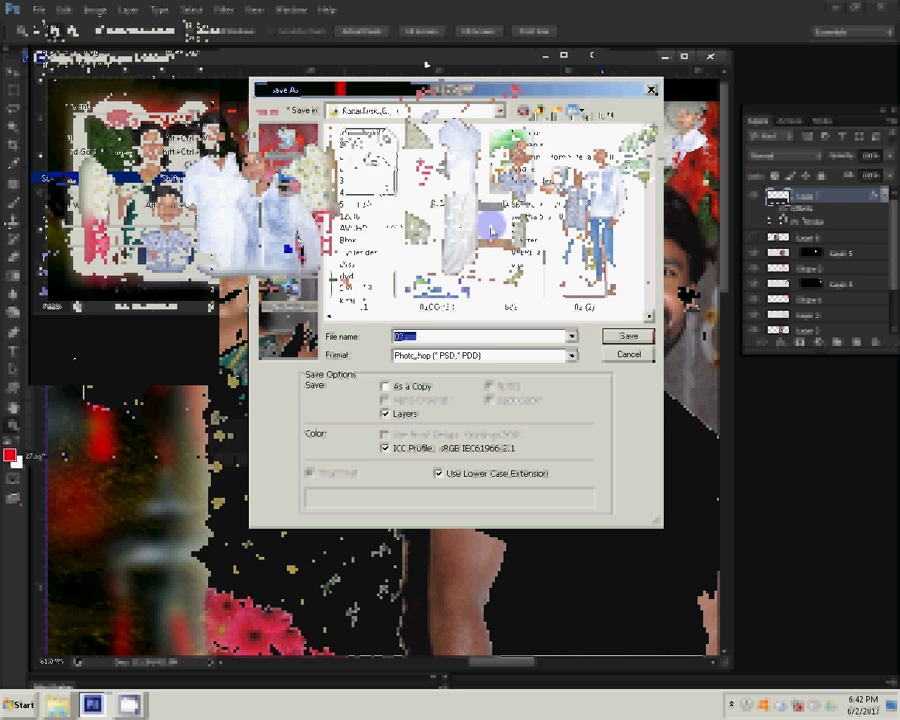
key("Return")
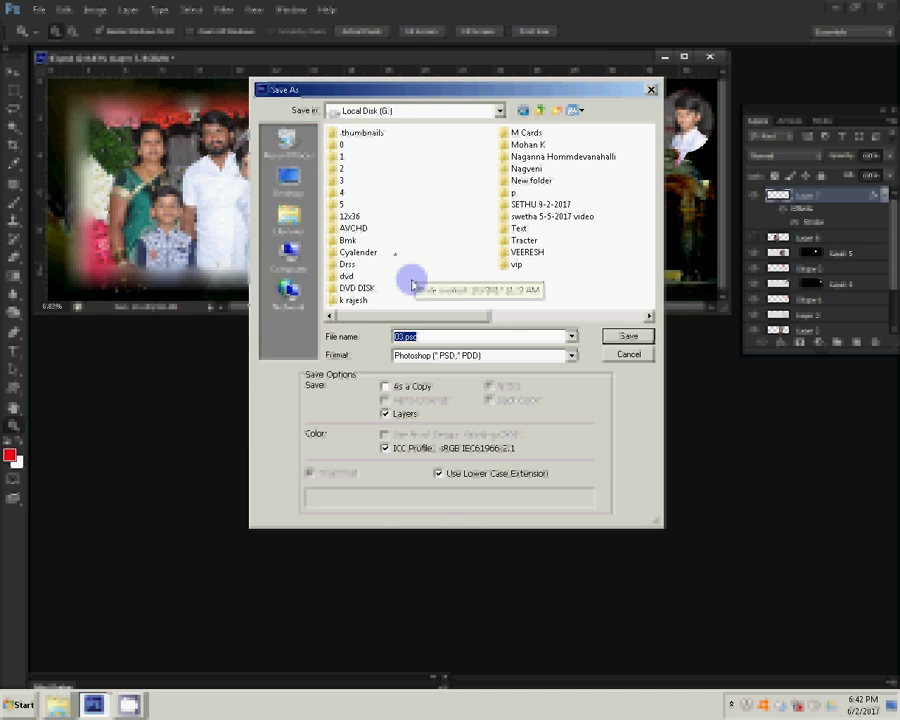
- Save the spread as layered PSD '011' in the client folder on Local Disk (G:)
left_click(341, 204)
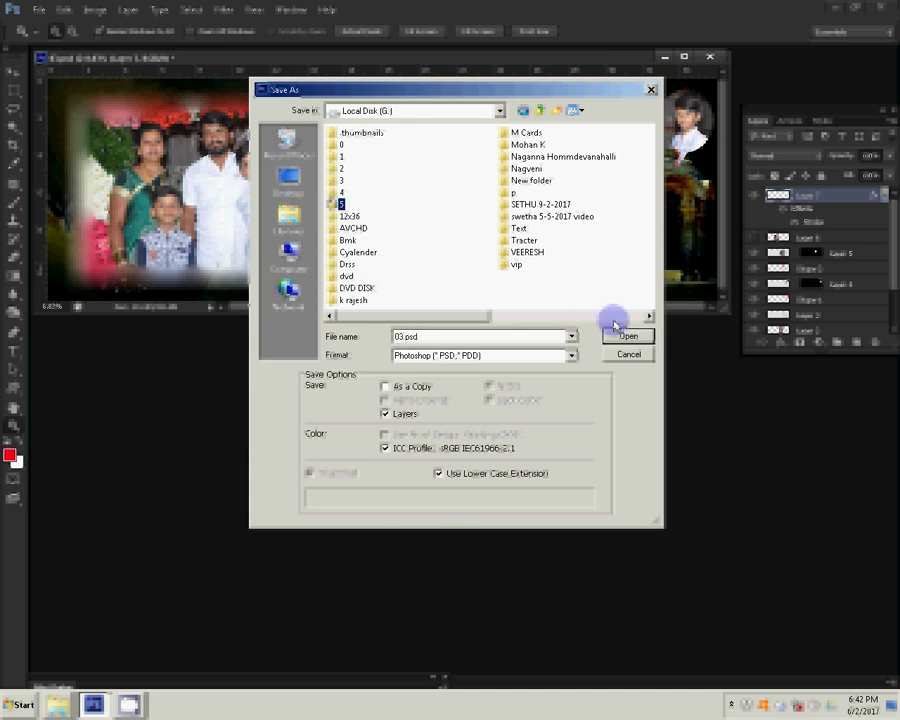
left_click(292, 256)
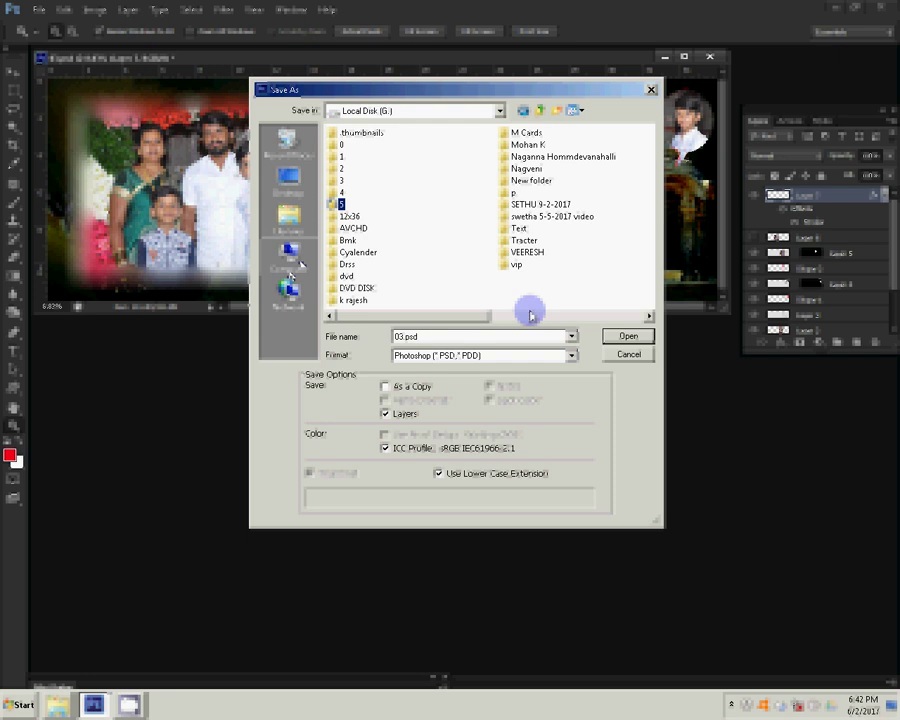
key("l")
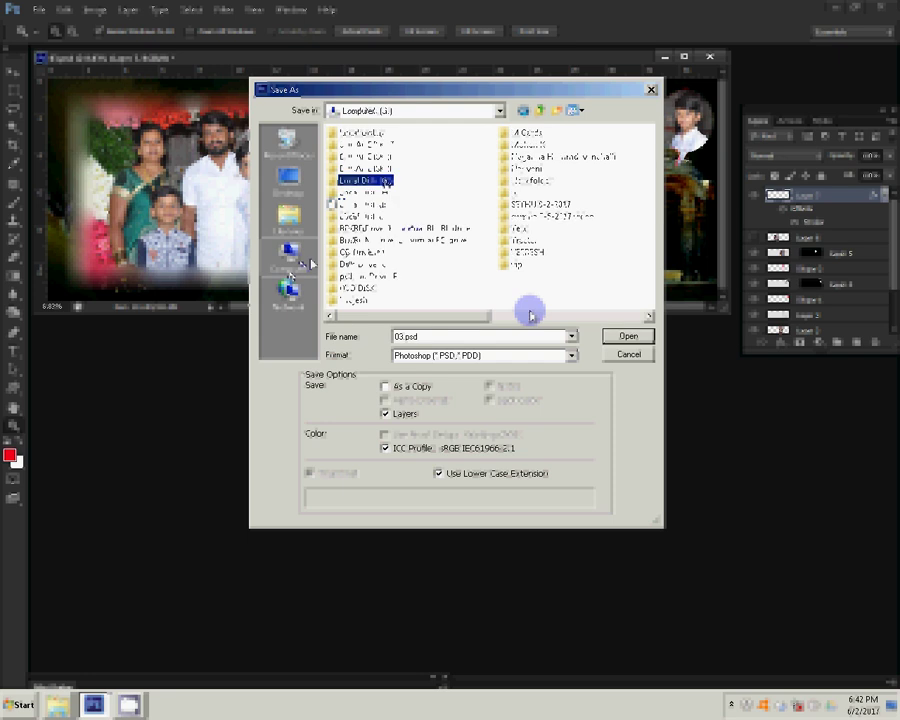
key("Return")
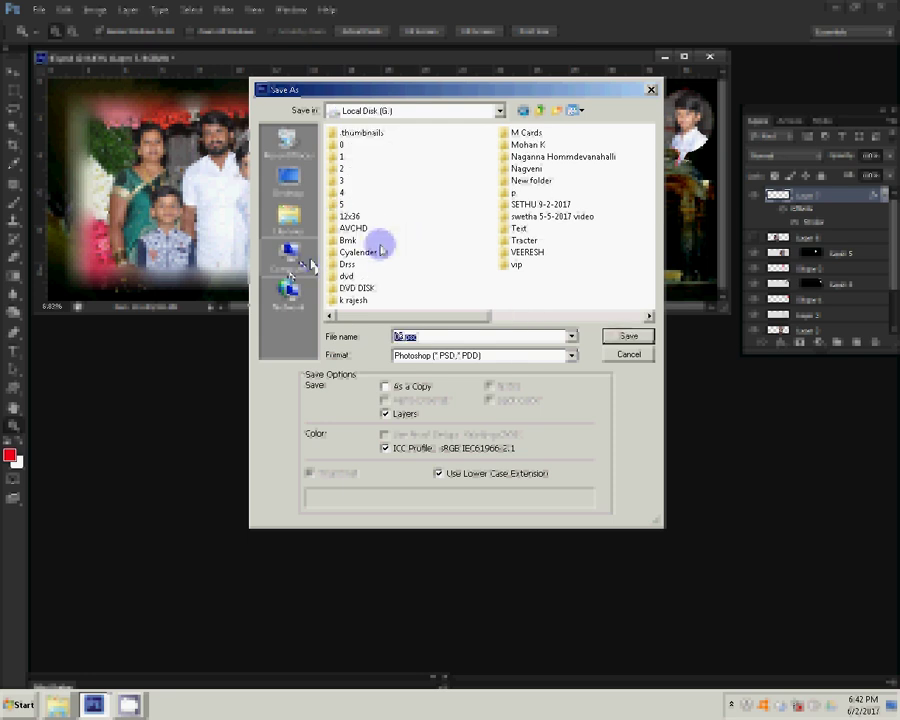
left_click(380, 246)
left_click(537, 146)
double_click(537, 146)
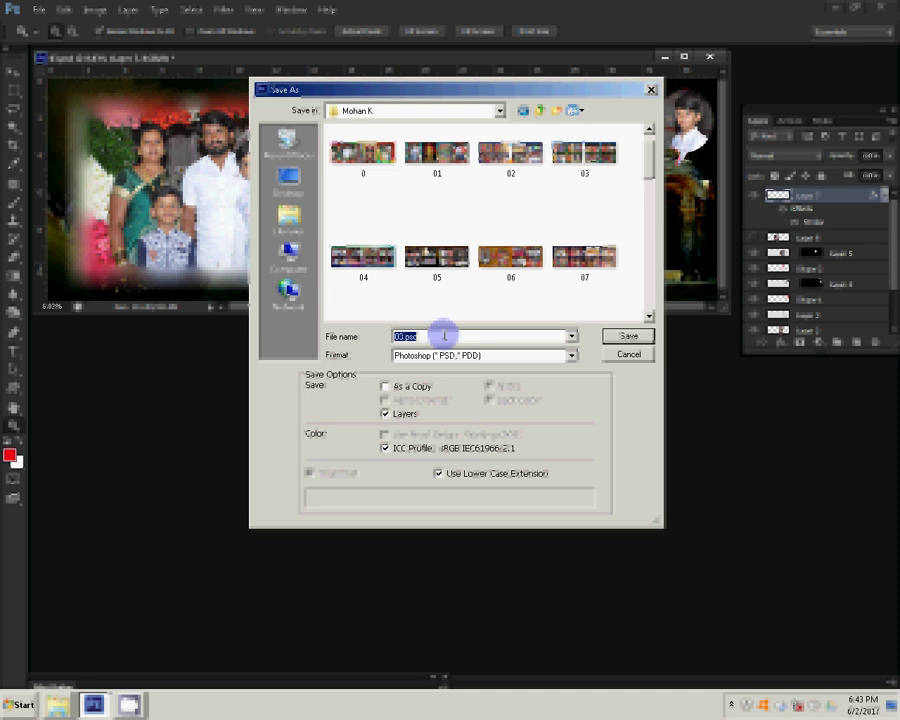
type("0")
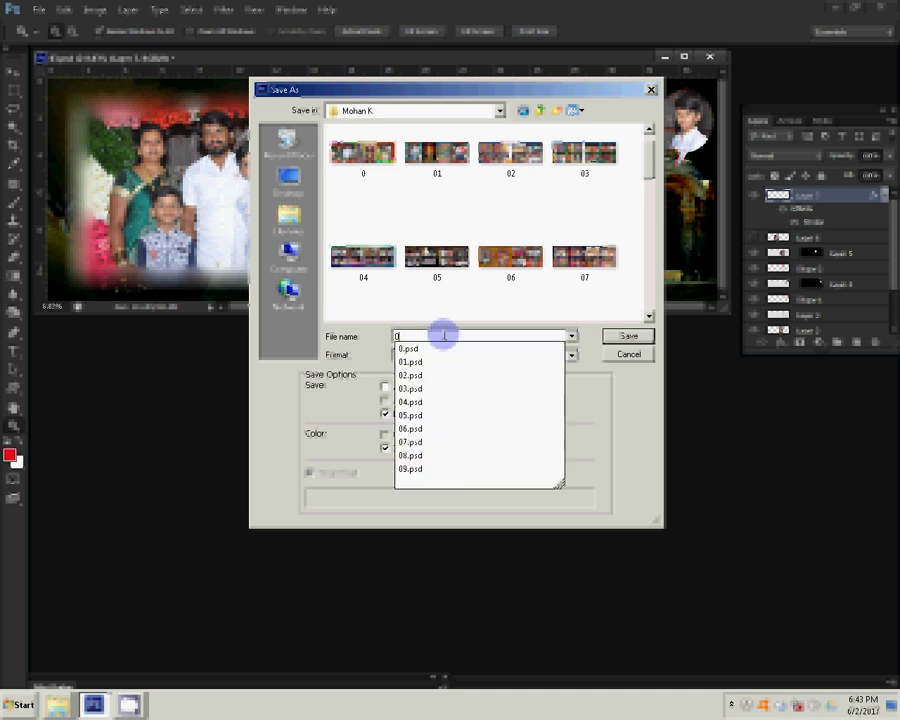
type("11")
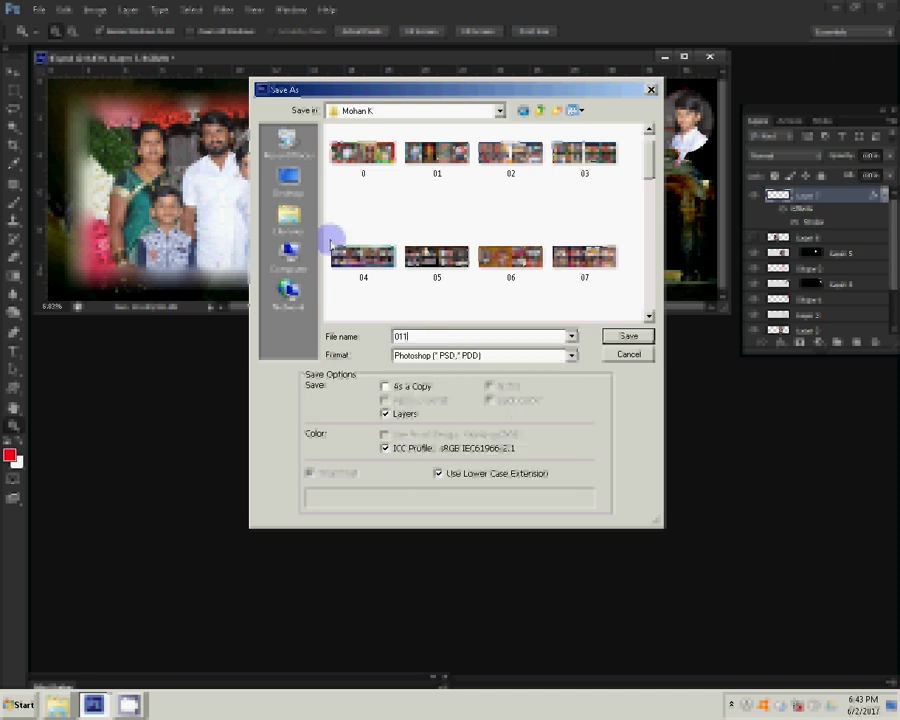
left_click(627, 337)
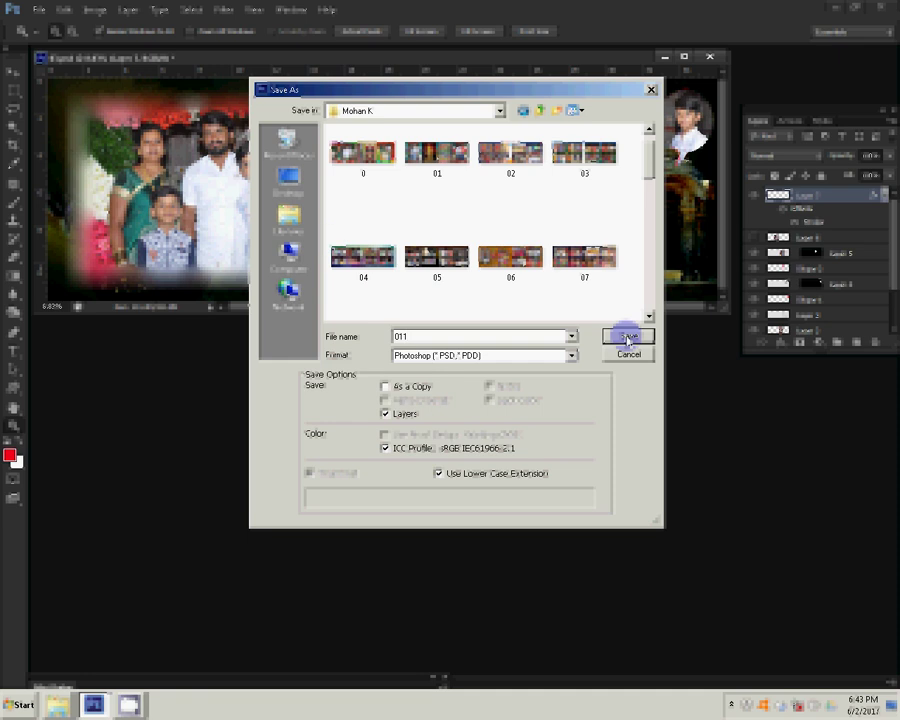